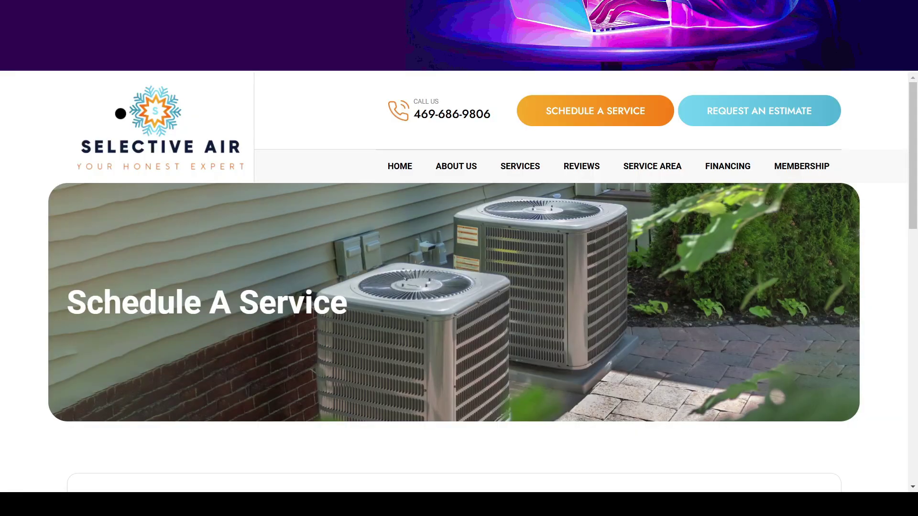
- Copy the "Schedule A Service" heading from the Selective Air page and use it as the title of the untitled Wufoo form
left_click_drag(69, 302, 340, 306)
key("ctrl+c")
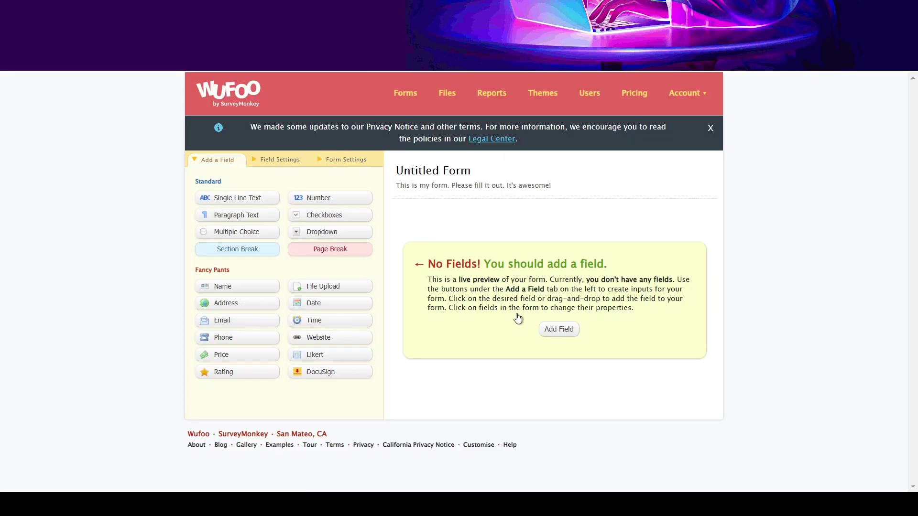
left_click(421, 186)
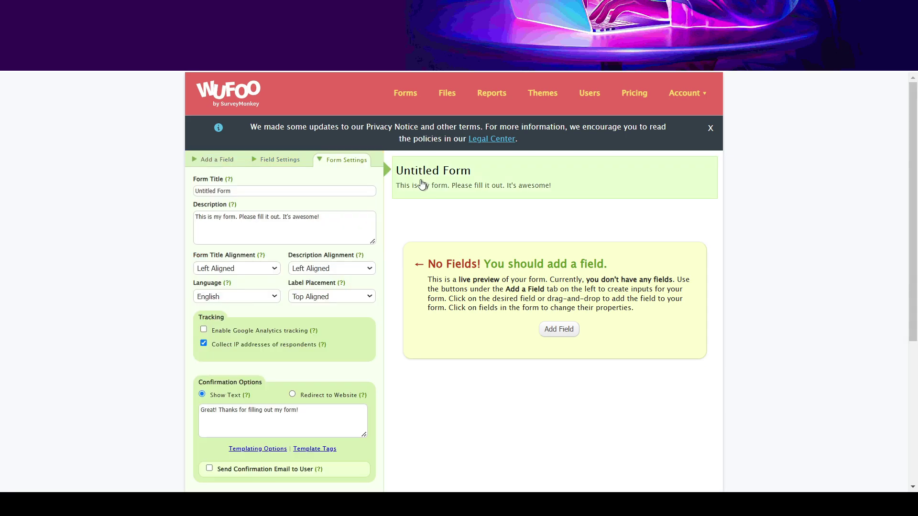
key("ctrl+v")
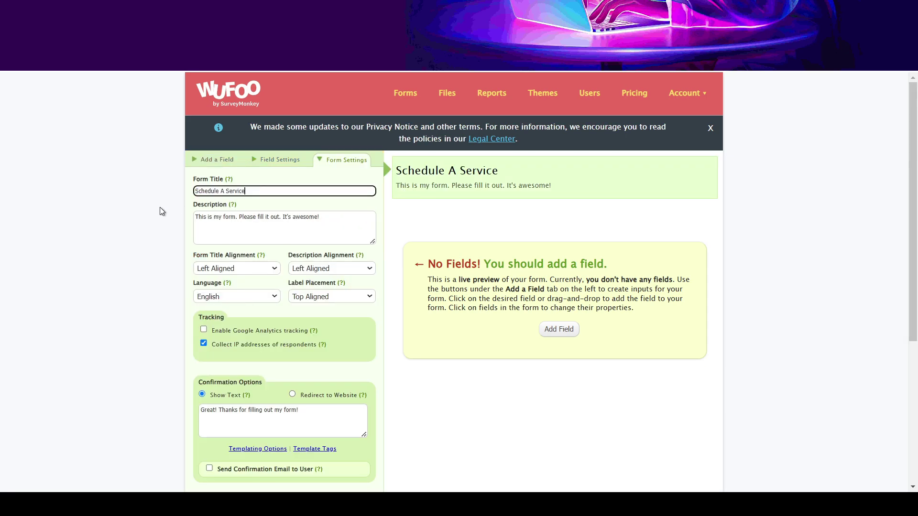
- Clear the form's default description and look over the remaining form settings
left_click_drag(245, 229, 102, 230)
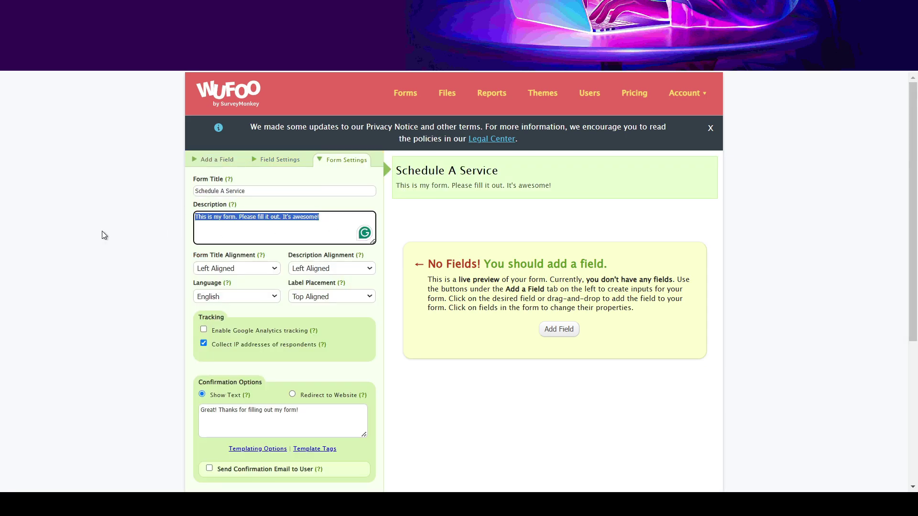
key("BackSpace")
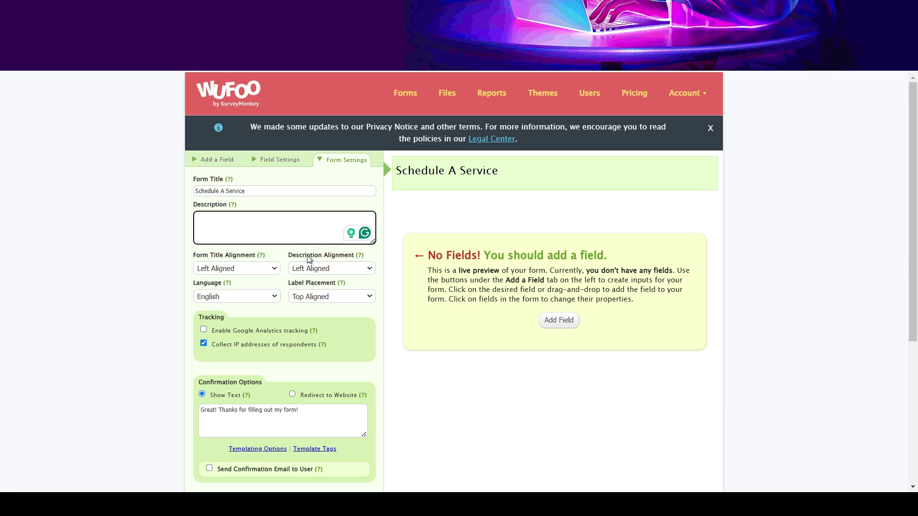
scroll(308, 258, "down", 3)
scroll(308, 260, "down", 3)
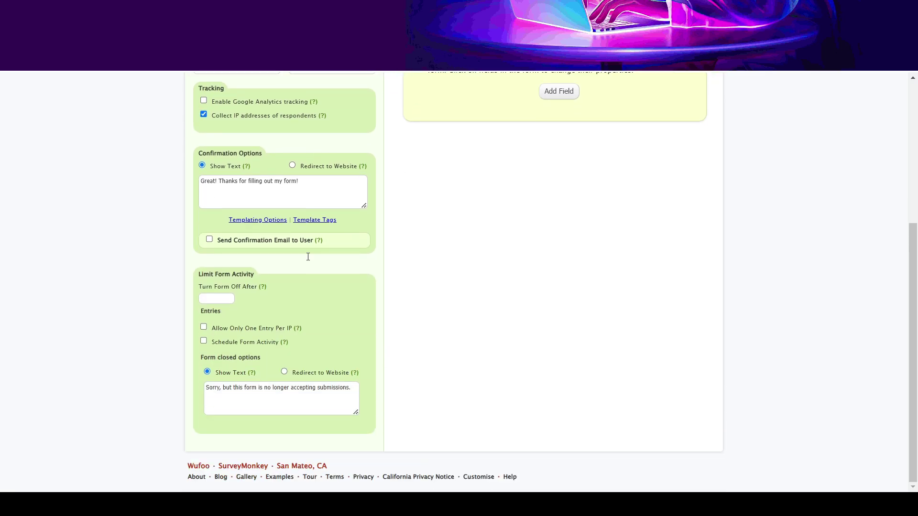
scroll(308, 260, "up", 6)
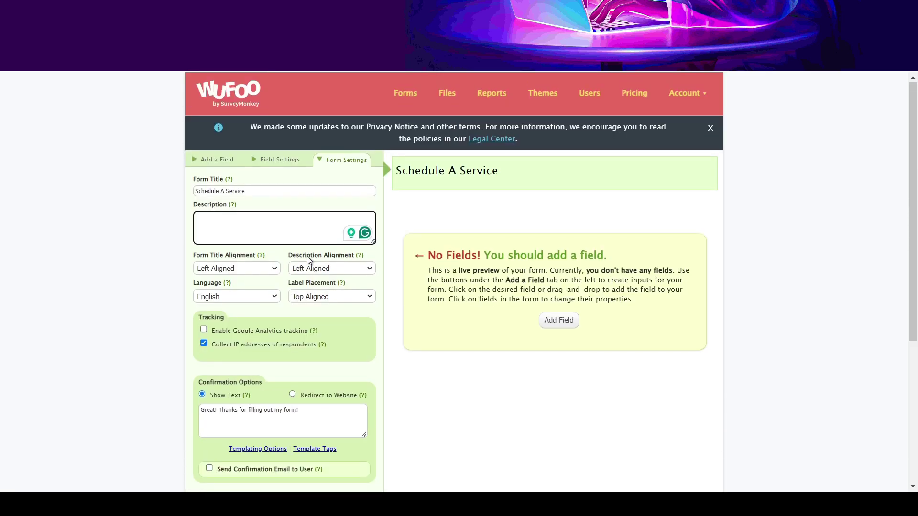
- Add a checkboxes field labelled "What Needs To Be Repaired?", copying the first question from the Selective Air service scheduler
left_click(285, 161)
left_click(220, 160)
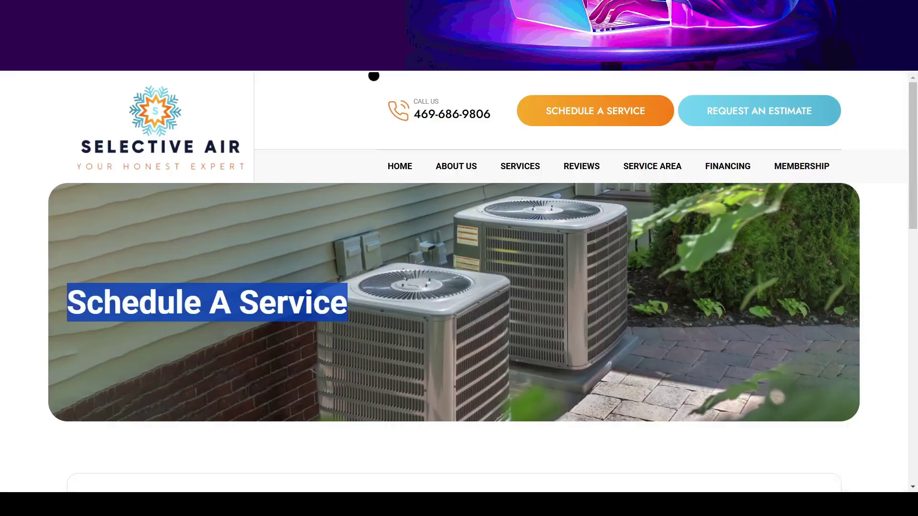
scroll(396, 177, "down", 8)
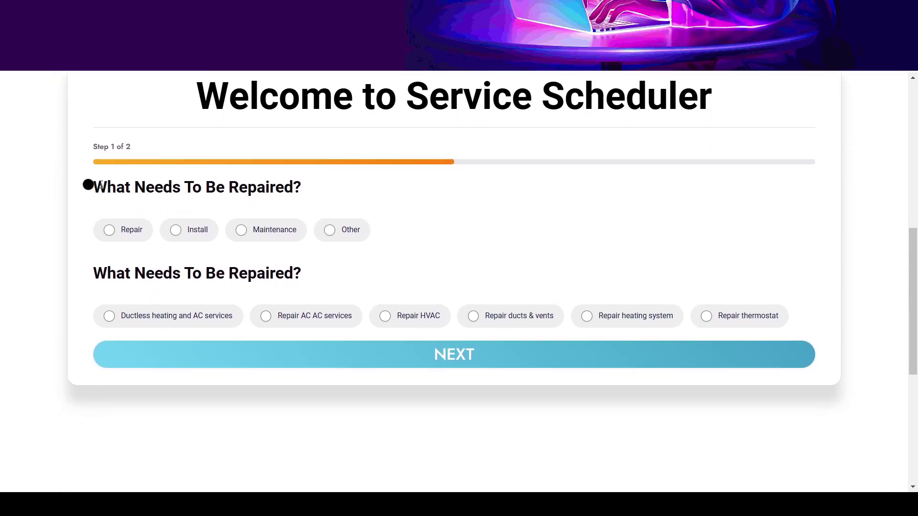
left_click_drag(93, 186, 306, 188)
key("ctrl+c")
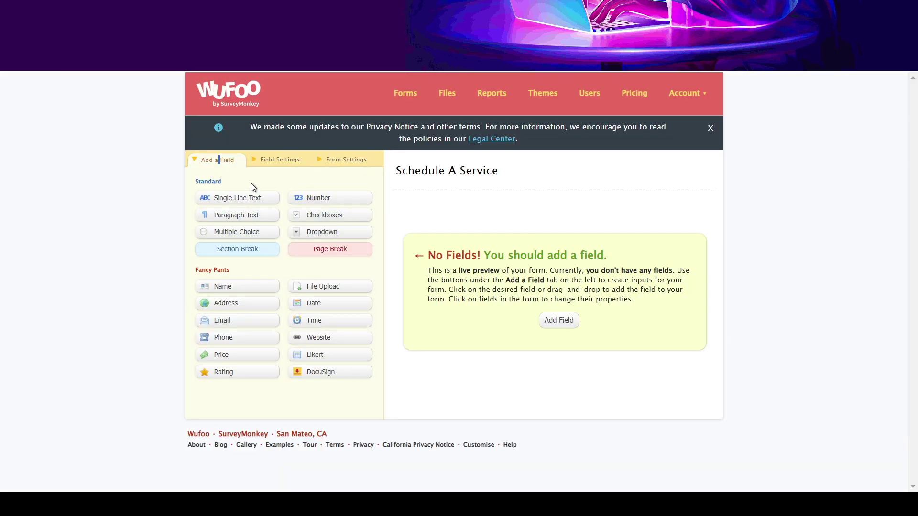
left_click(324, 218)
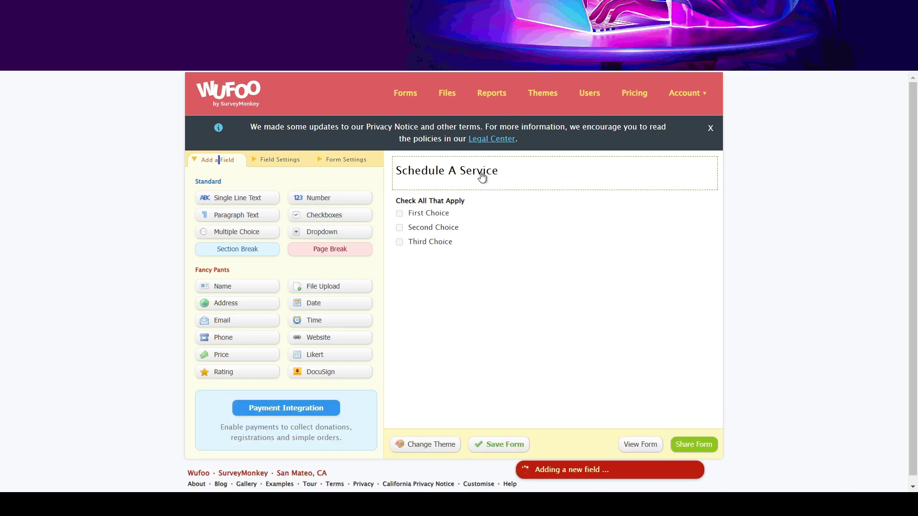
left_click(458, 201)
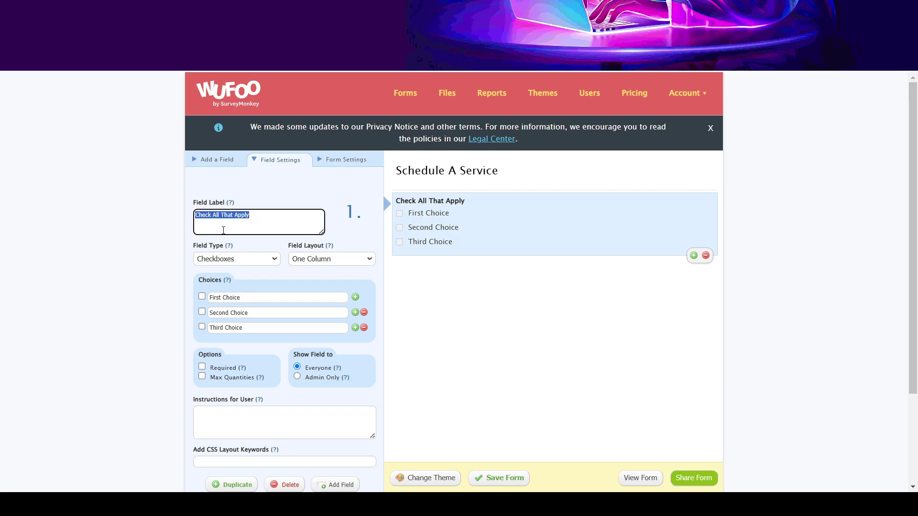
key("ctrl+v")
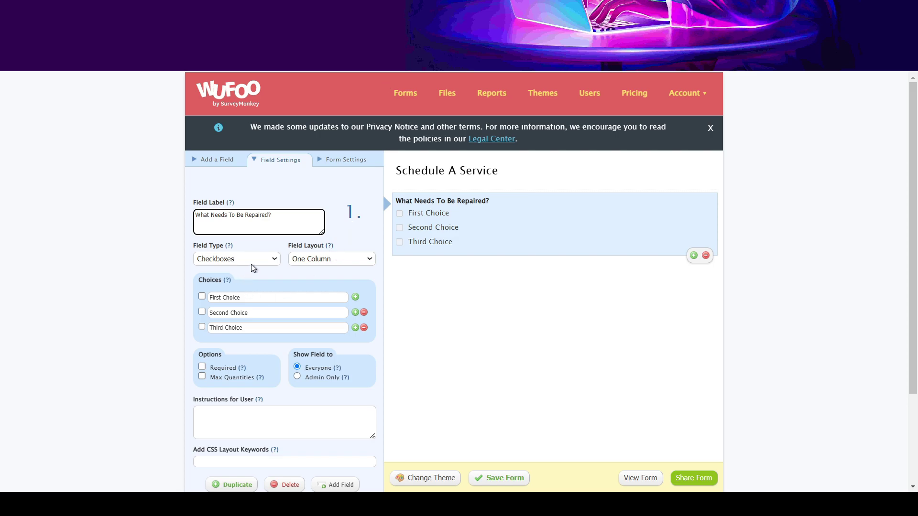
- Make the "What Needs To Be Repaired?" field required and set its layout to Side by Side
left_click(201, 367)
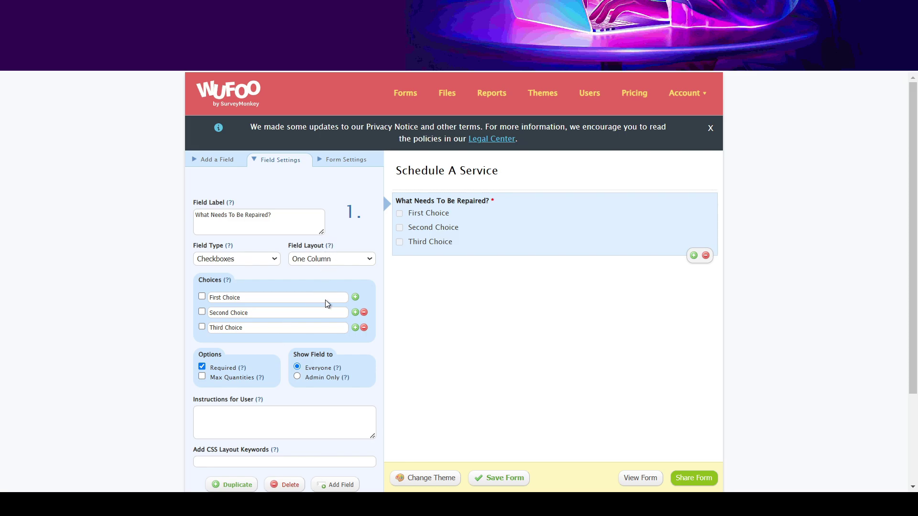
left_click(324, 312)
scroll(268, 306, "down", 1)
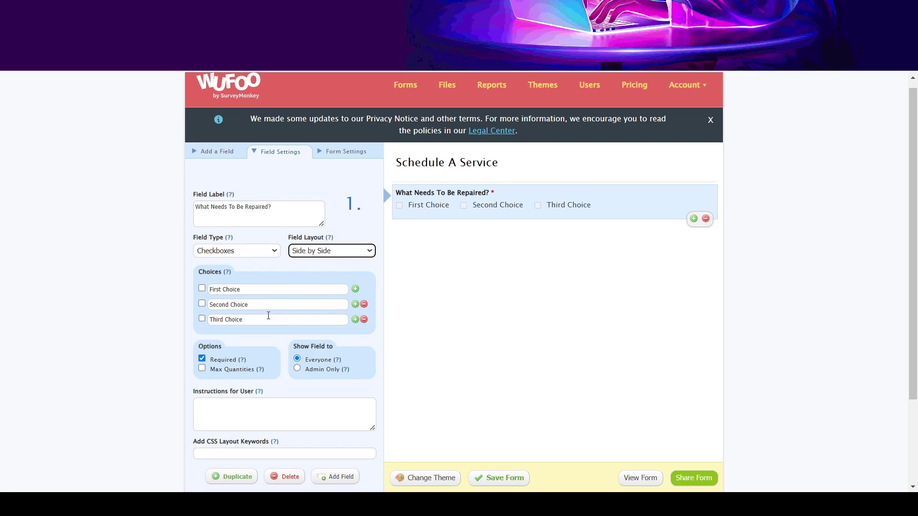
scroll(268, 315, "down", 1)
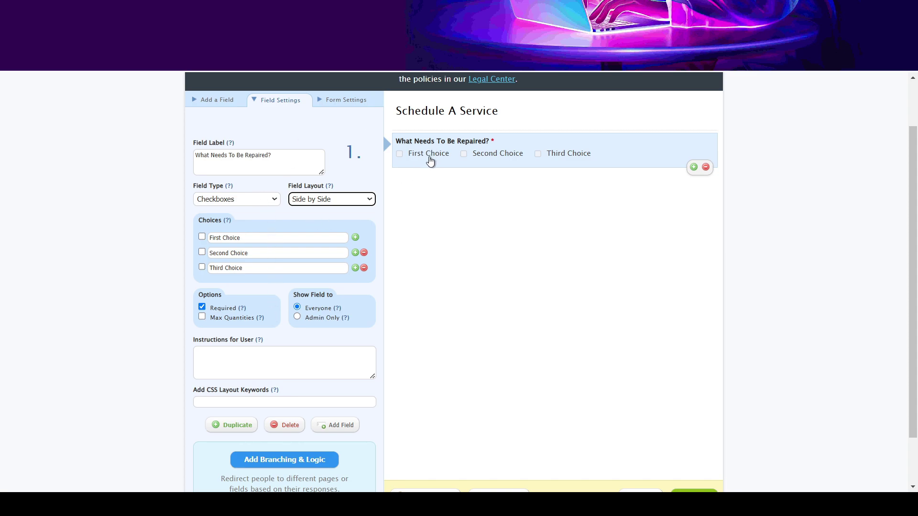
scroll(284, 316, "down", 1)
scroll(284, 316, "up", 1)
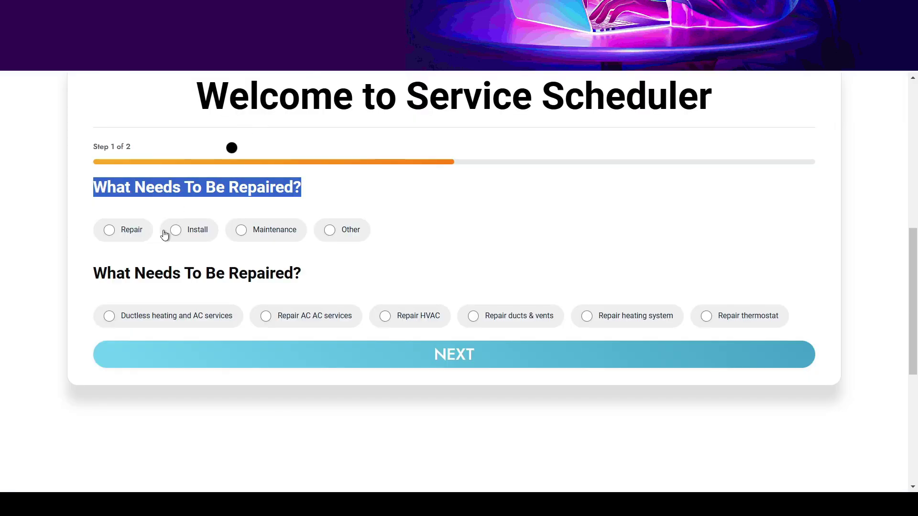
- Replace the field's first choice with "Repair", copied from the first question on the service scheduler page
left_click(88, 248)
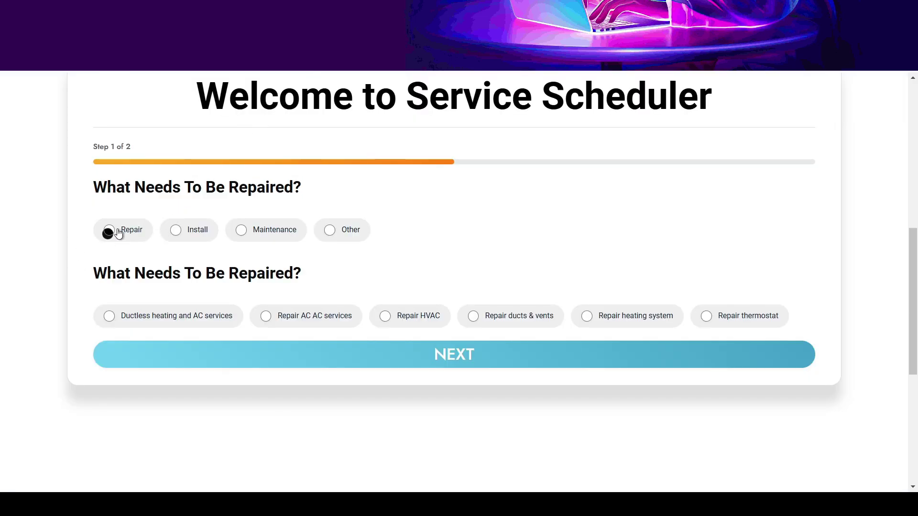
left_click_drag(118, 233, 149, 234)
key("ctrl+c")
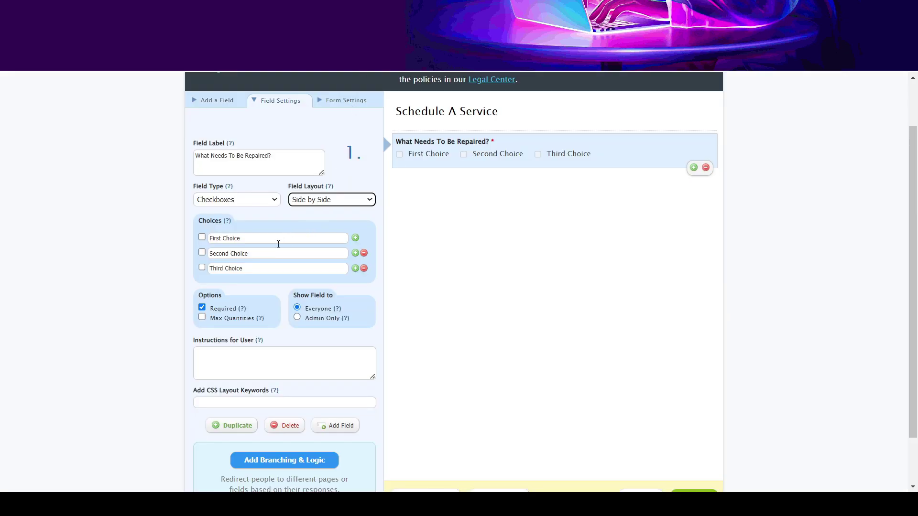
left_click(273, 239)
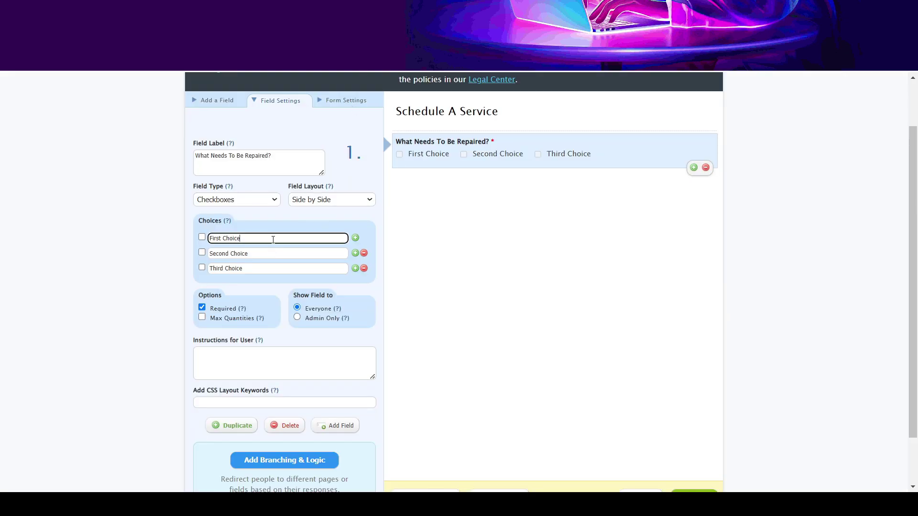
key("ctrl+a")
key("ctrl+v")
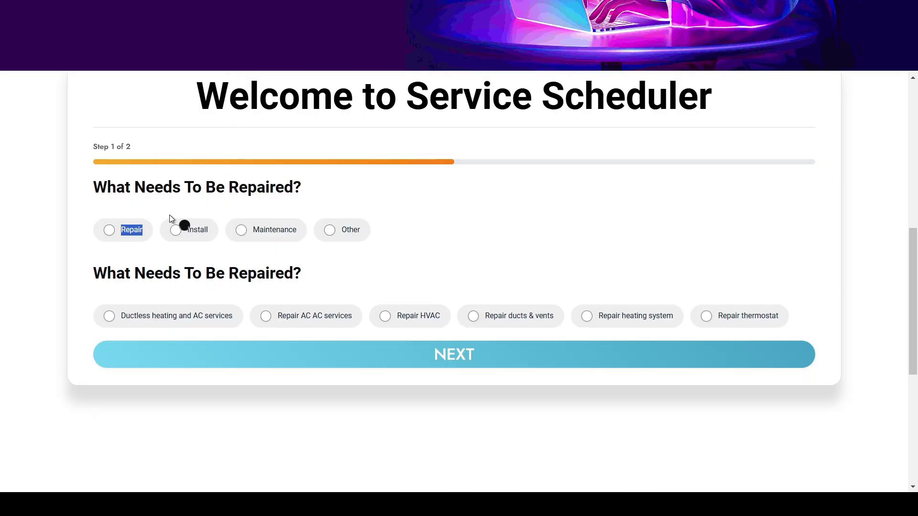
- Replace the field's second choice with "Install", copied from the service scheduler page
left_click_drag(187, 230, 215, 234)
key("ctrl+c")
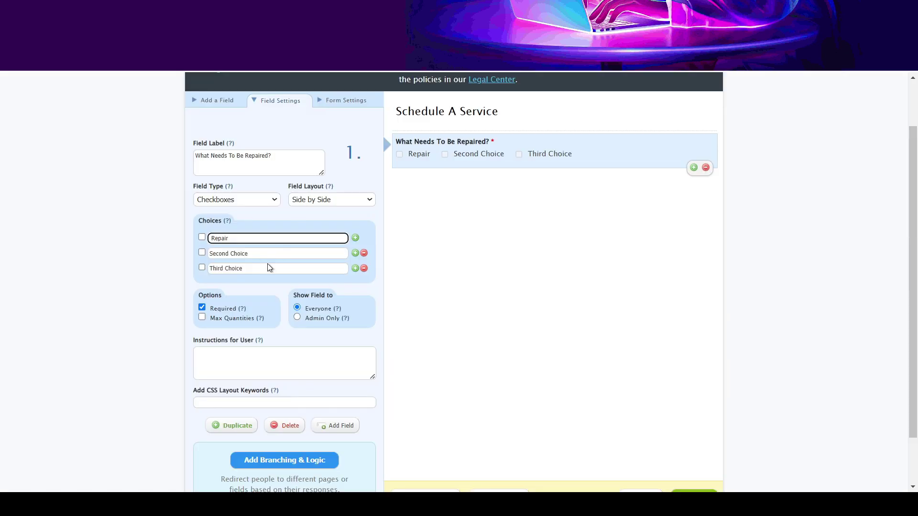
left_click(267, 258)
key("ctrl+a")
key("ctrl+v")
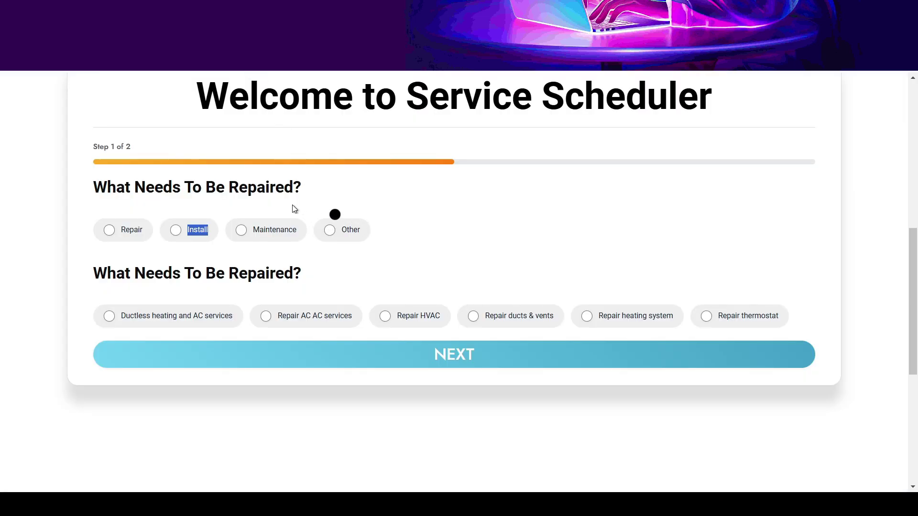
- Replace the field's third choice with "Maintenance", copied from the service scheduler page
left_click_drag(253, 219, 296, 231)
key("ctrl+c")
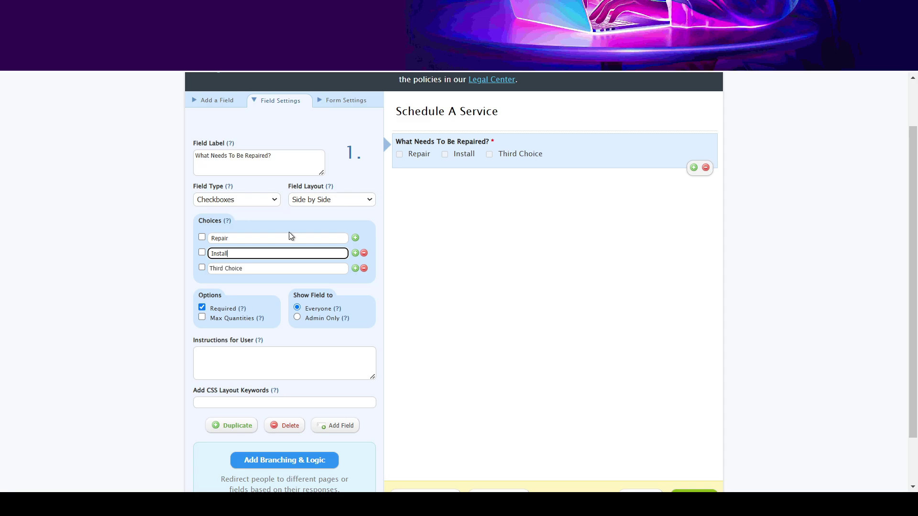
left_click(266, 268)
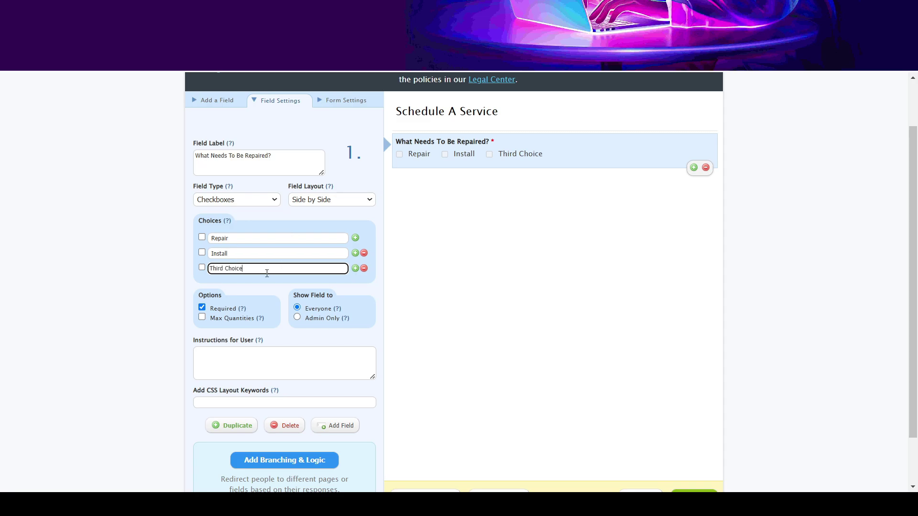
key("ctrl+a")
key("ctrl+v")
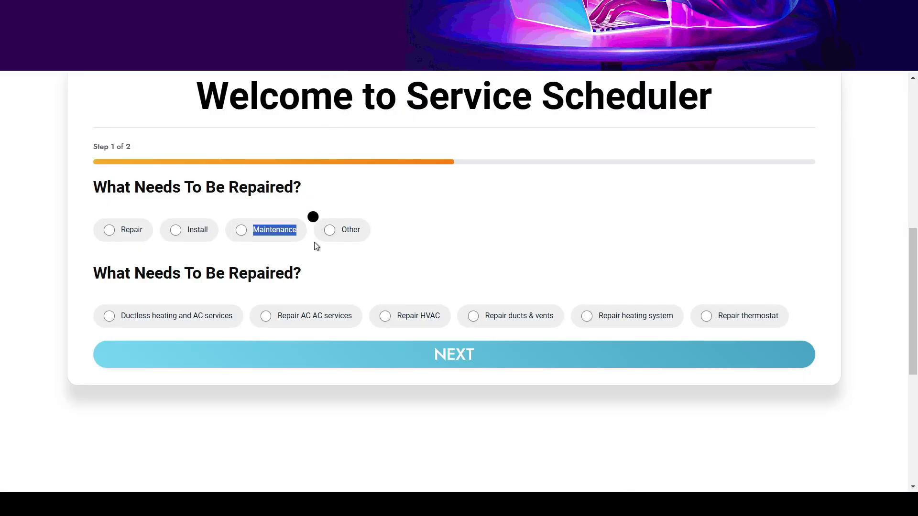
- Add a fourth choice to the checkbox field and name it "Other", copied from the service scheduler page
left_click_drag(375, 225, 340, 237)
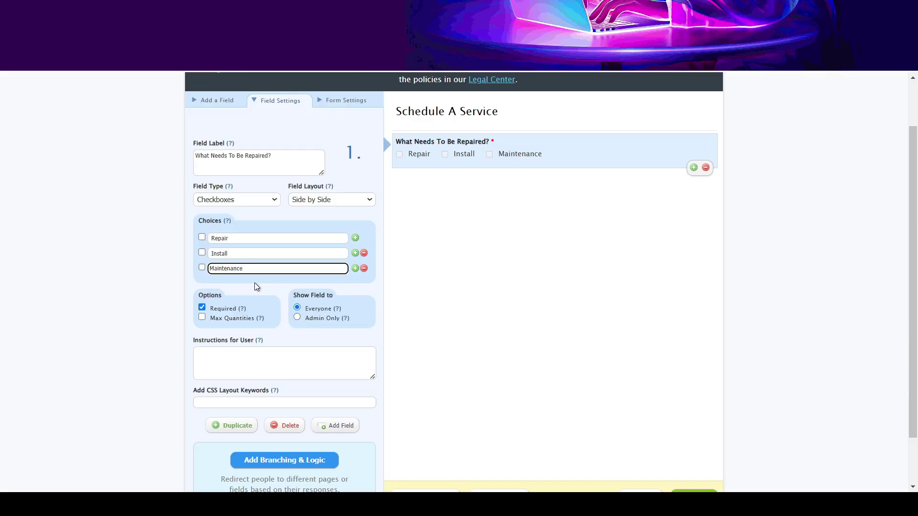
left_click(354, 269)
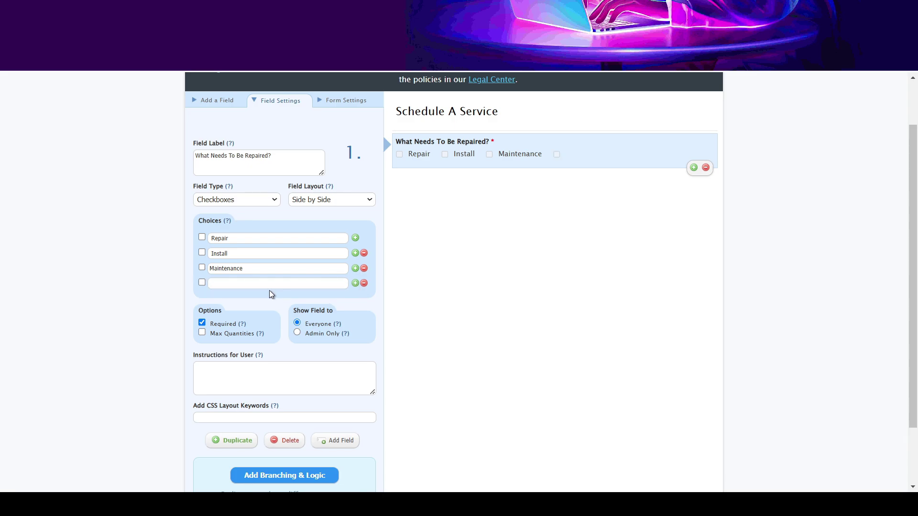
left_click(270, 287)
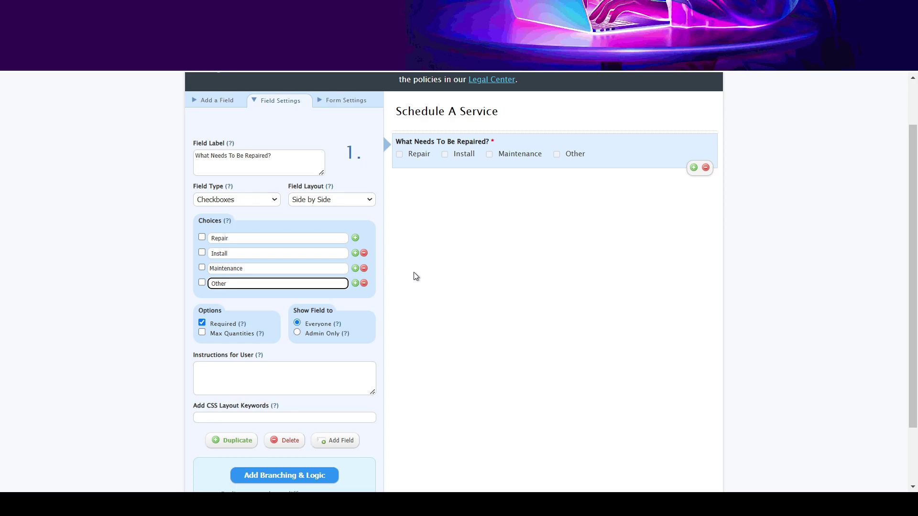
scroll(415, 276, "down", 1)
scroll(415, 278, "up", 3)
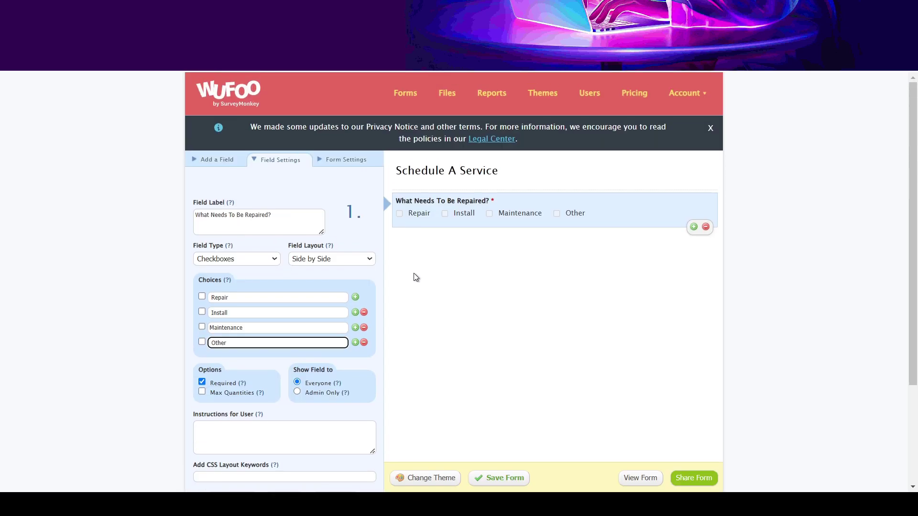
- Duplicate the checkbox field and label the copy "What Needs To Be Repaired?", matching the second question on the service scheduler page
left_click(663, 205)
left_click(694, 227)
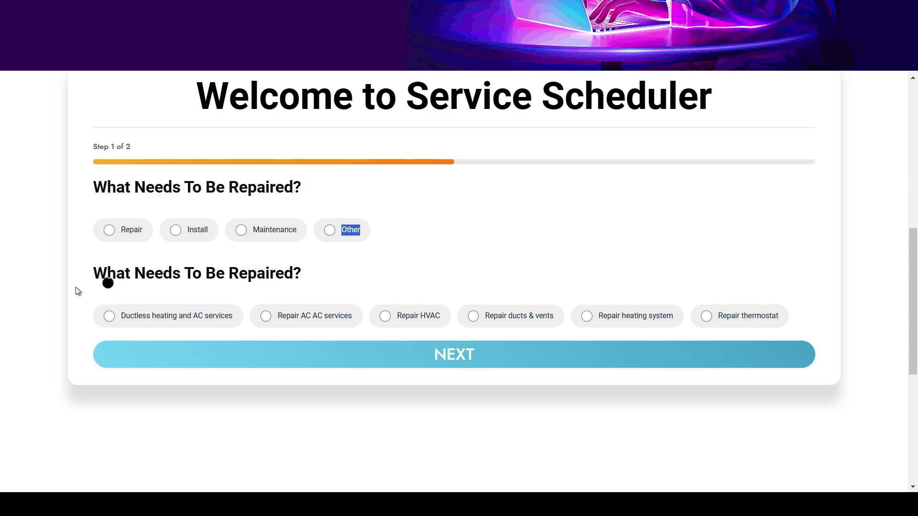
left_click(93, 270)
left_click_drag(94, 270, 306, 272)
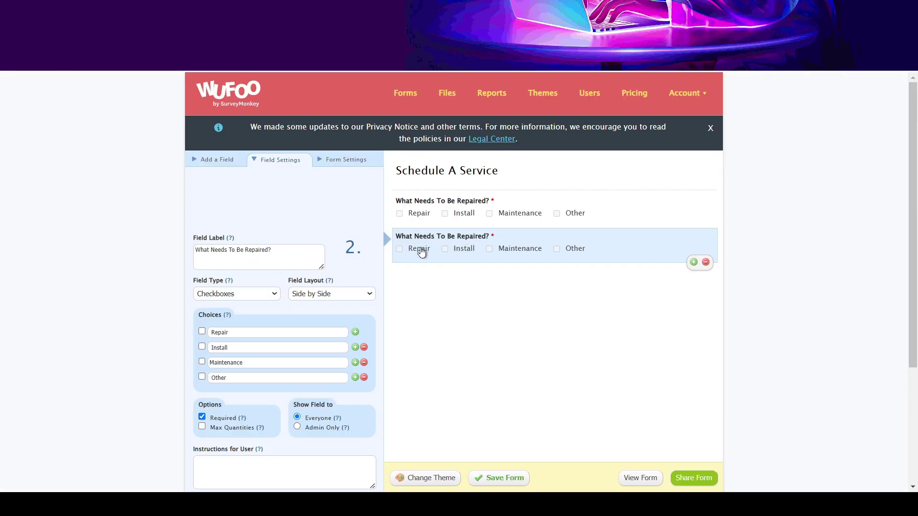
triple_click(265, 246)
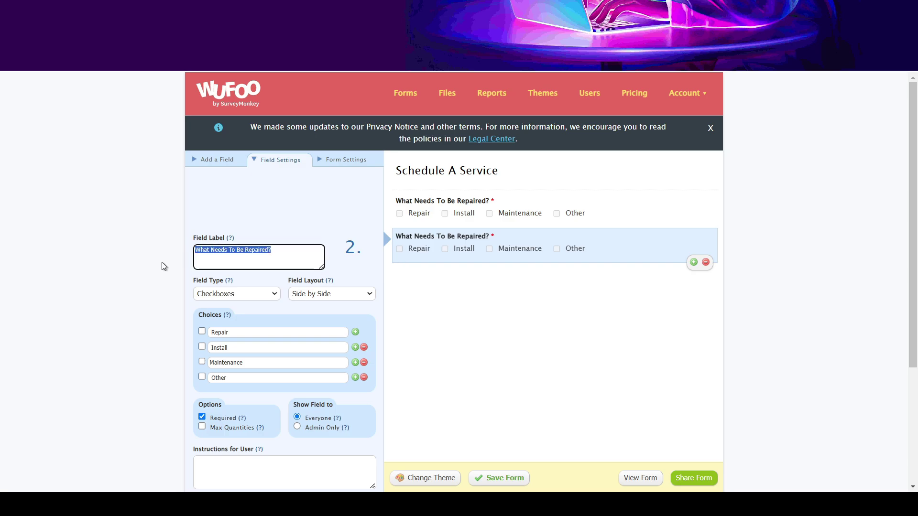
left_click(163, 266)
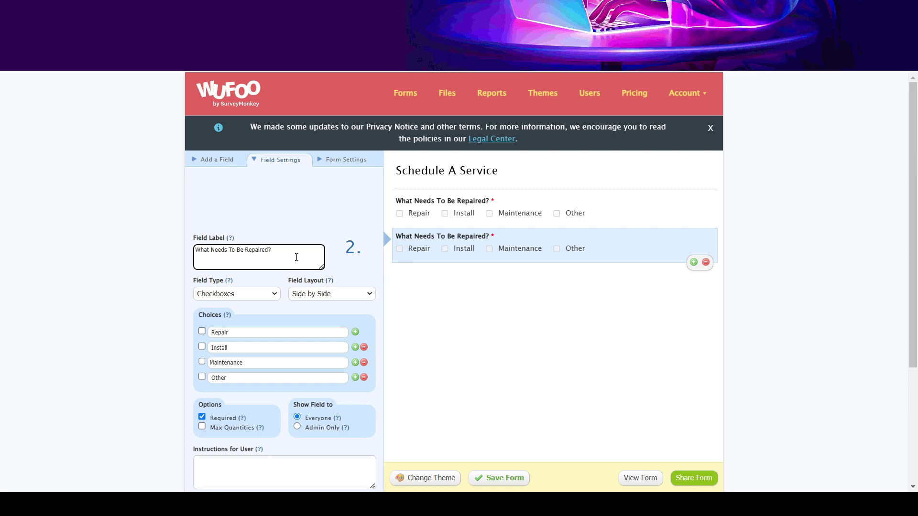
triple_click(297, 257)
left_click(296, 257)
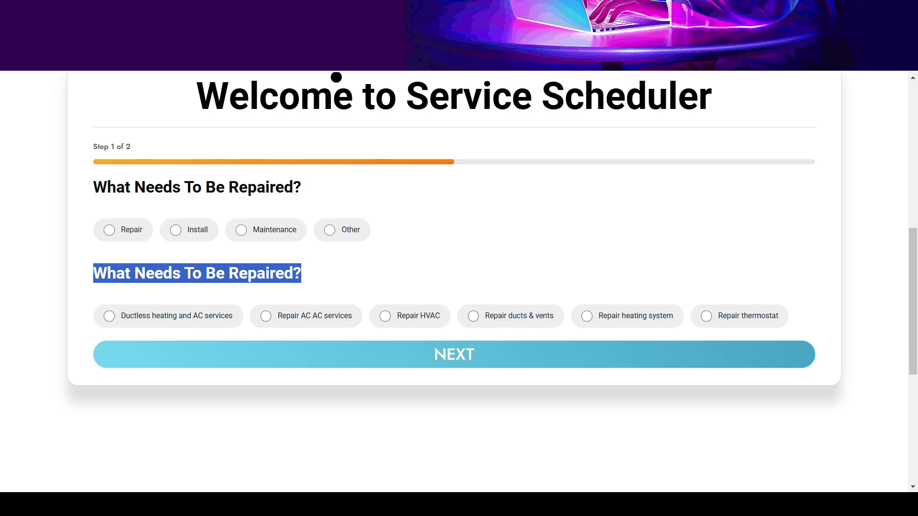
- Replace the second field's first choice with "Ductless heating and AC services", copied from the service scheduler page
left_click(71, 321)
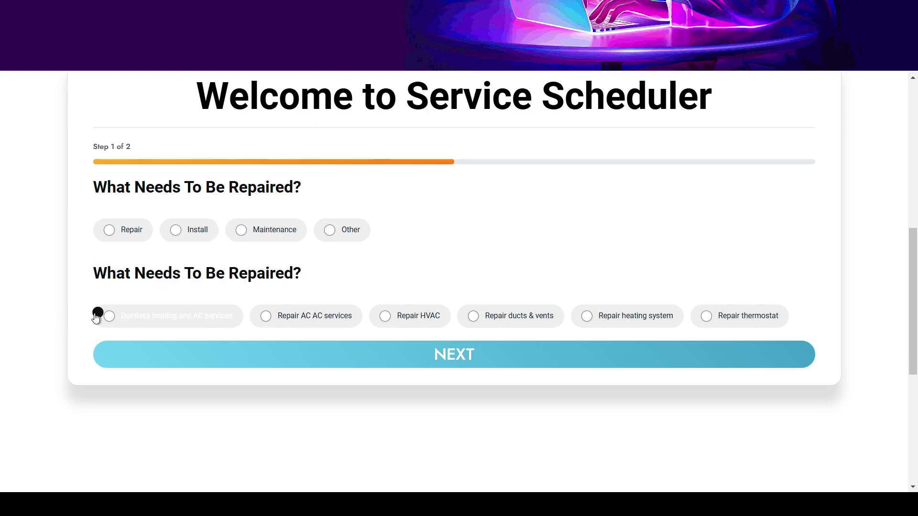
left_click_drag(96, 317, 249, 323)
key("ctrl+c")
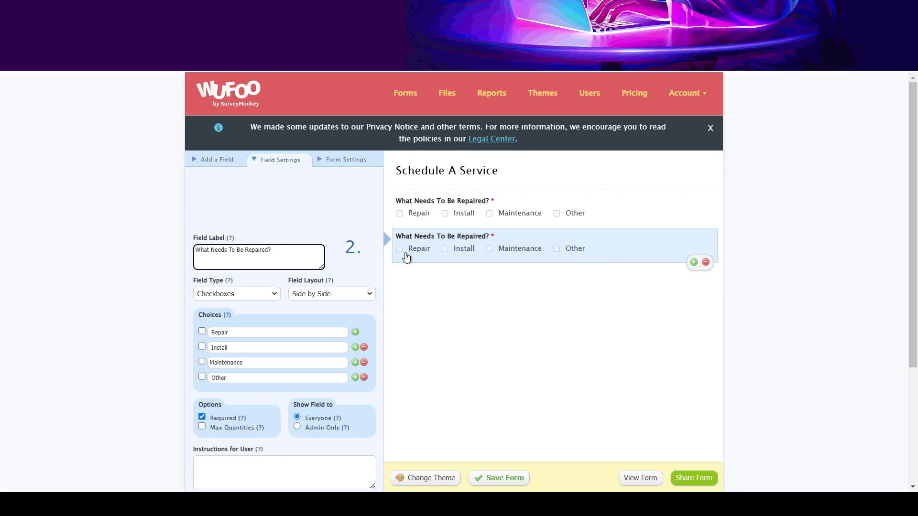
double_click(248, 331)
key("ctrl+v")
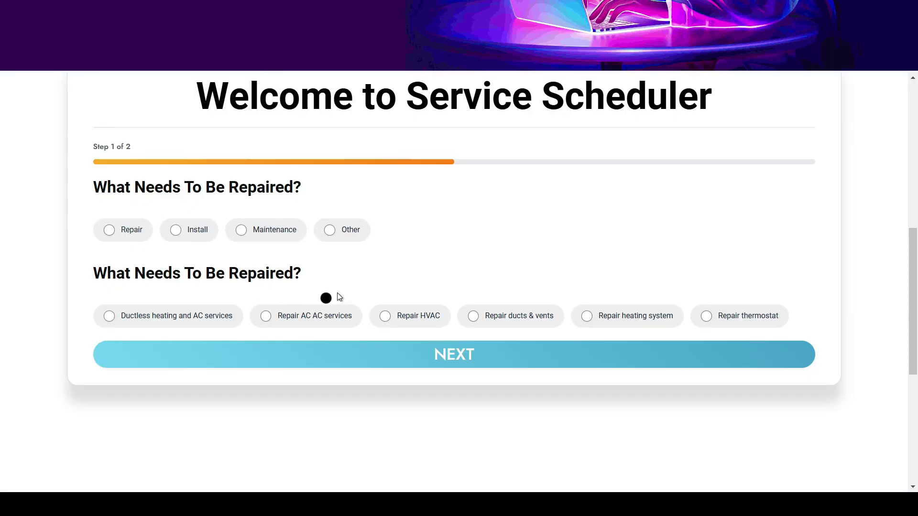
- Replace the second field's "Install" choice with "Repair AC AC services", copied from the service scheduler page
left_click_drag(276, 315, 358, 321)
key("ctrl+c")
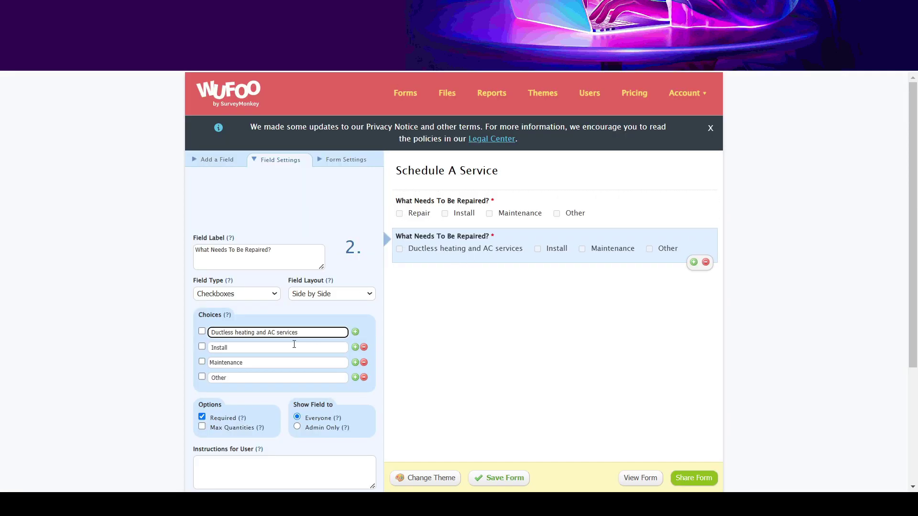
left_click(271, 352)
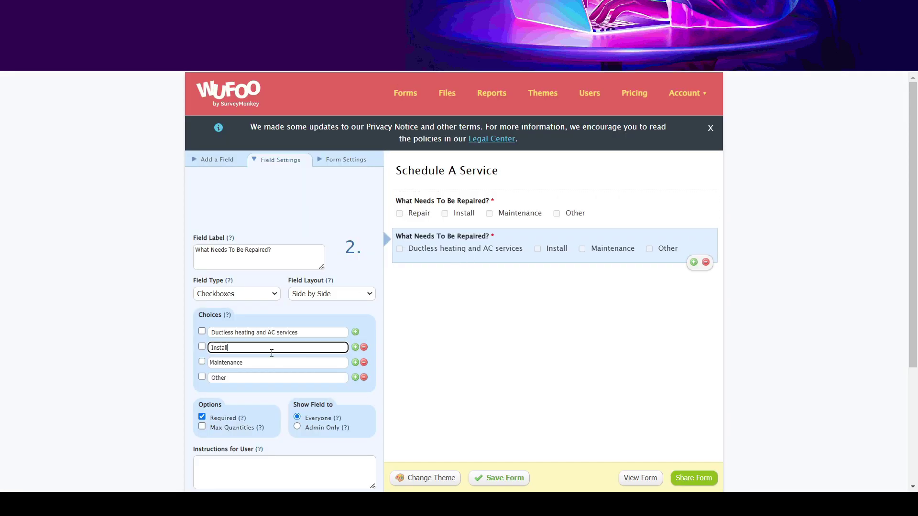
key("ctrl+a")
key("ctrl+v")
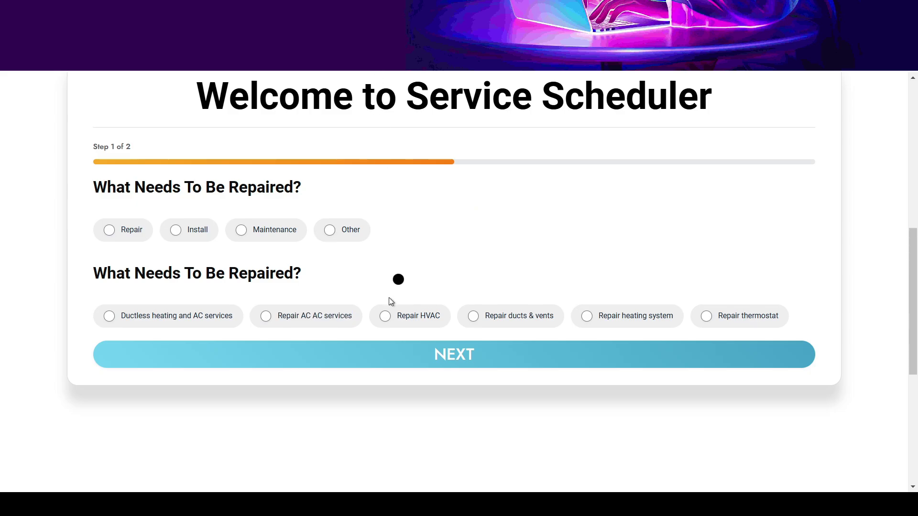
- Replace the second field's "Maintenance" choice with "Repair HVAC", copied from the service scheduler page
left_click_drag(397, 316, 445, 317)
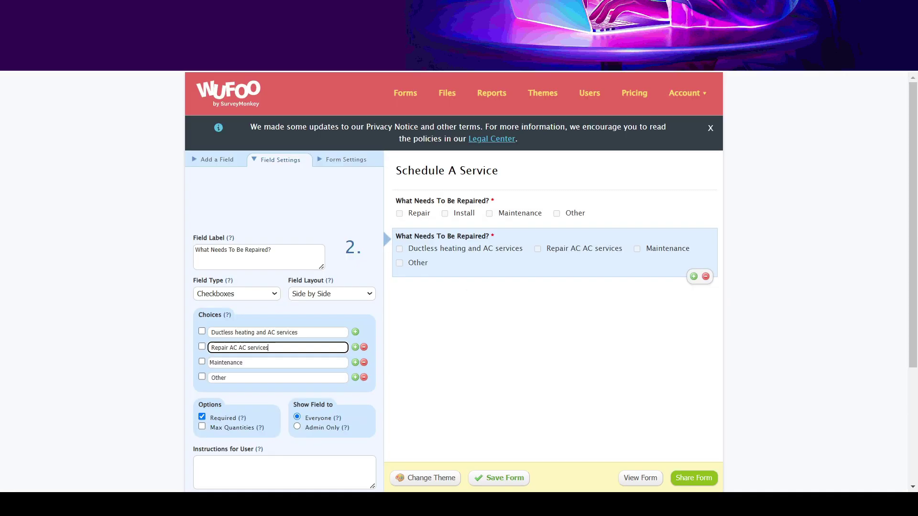
left_click(268, 363)
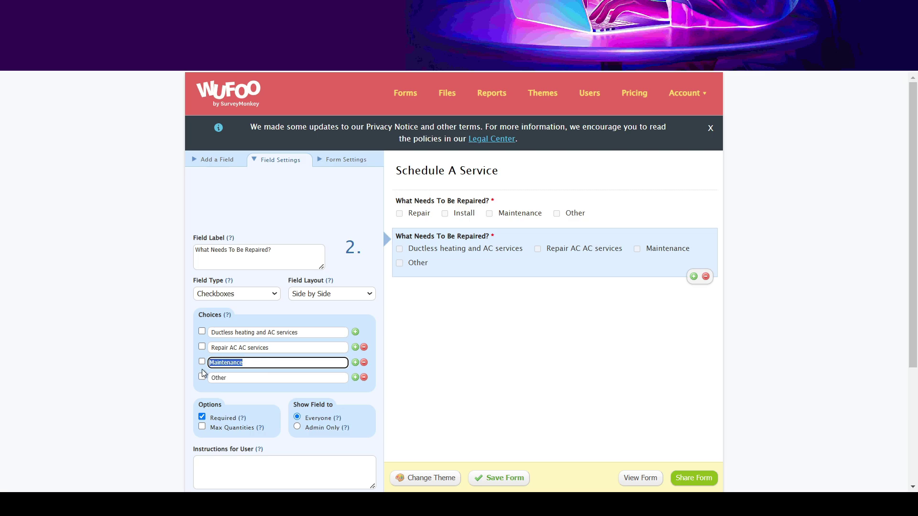
type("Repair HVAC")
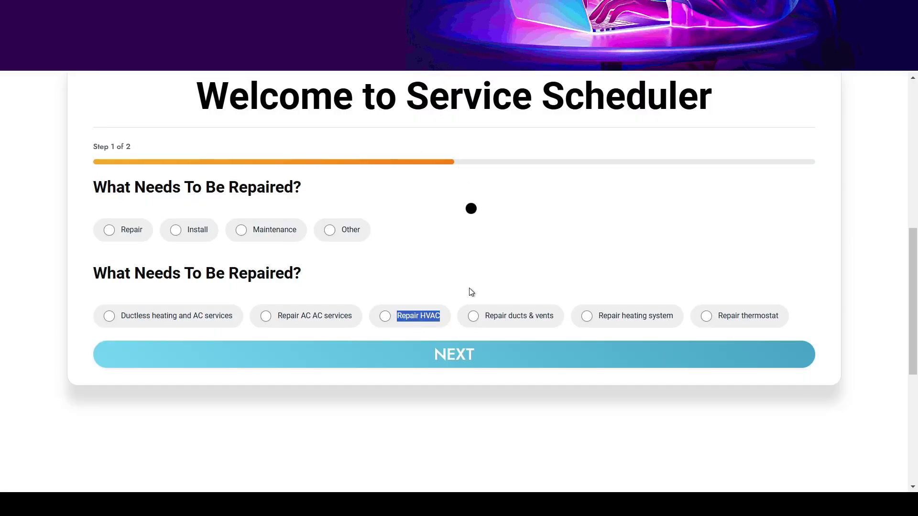
- Replace the second field's "Other" choice with "Repair ducts & vents", copied from the service scheduler page
left_click_drag(471, 291, 559, 317)
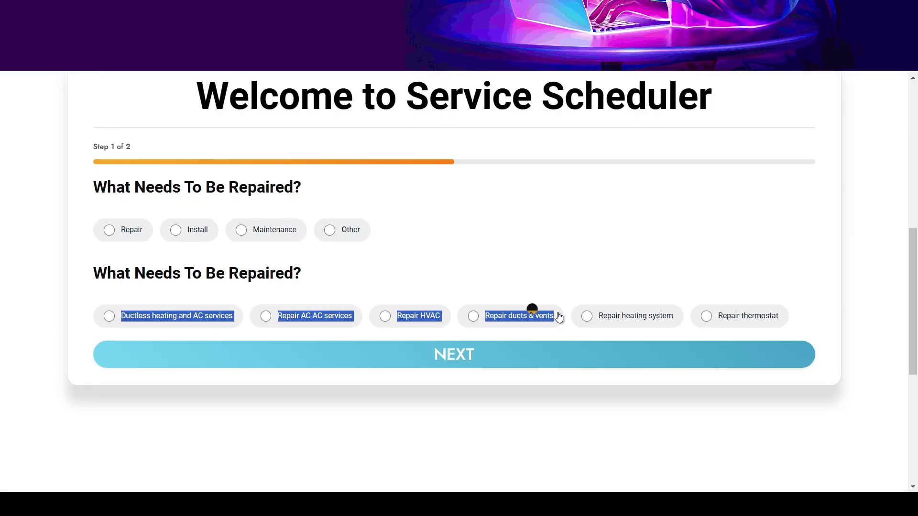
left_click(499, 239)
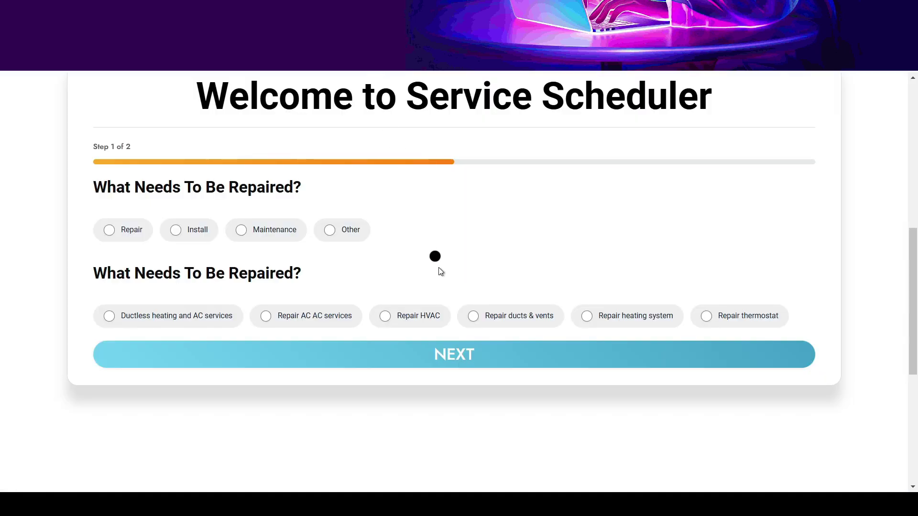
left_click_drag(485, 315, 557, 316)
key("ctrl+c")
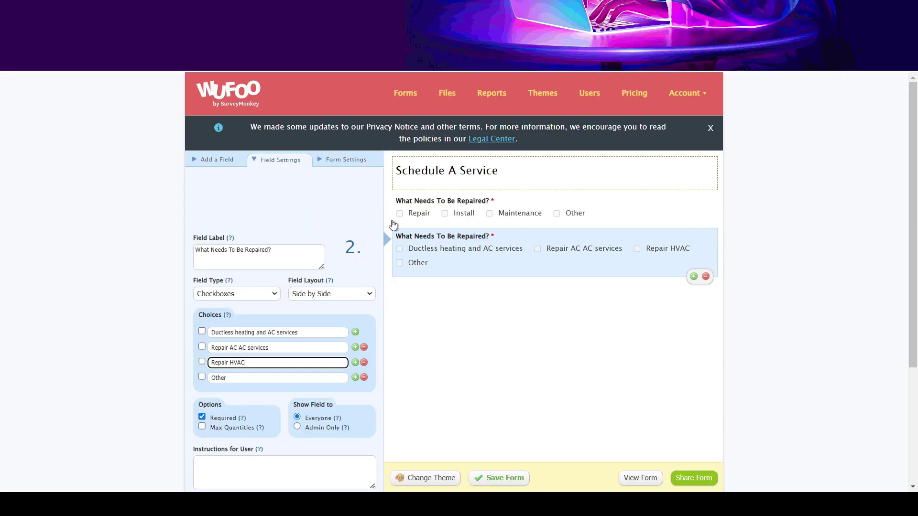
left_click_drag(272, 379, 193, 386)
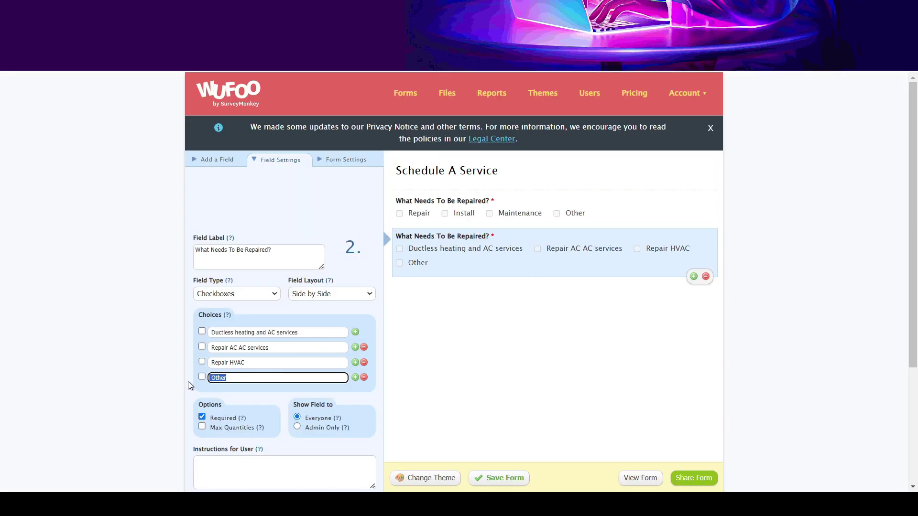
key("ctrl+v")
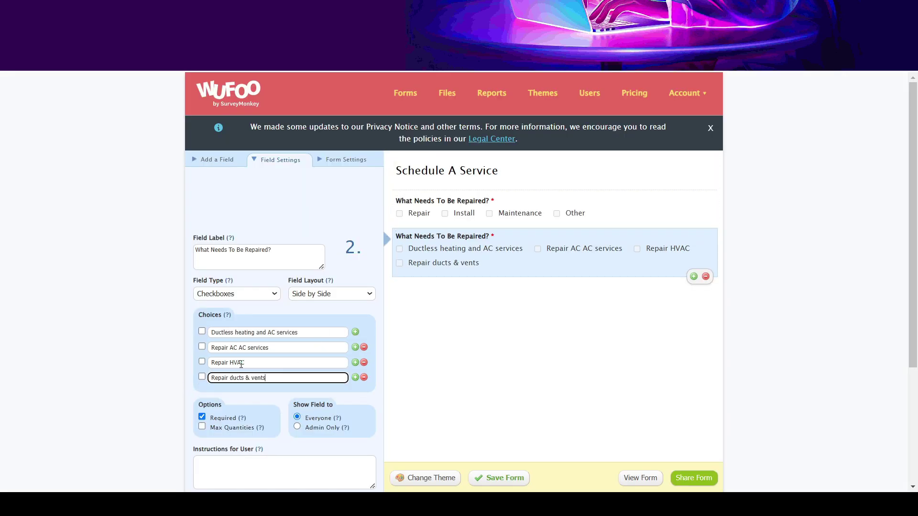
- Add two blank choices to the second field and name the fifth one "Repair heating system", copied from the service scheduler page
left_click(355, 378)
left_click(355, 392)
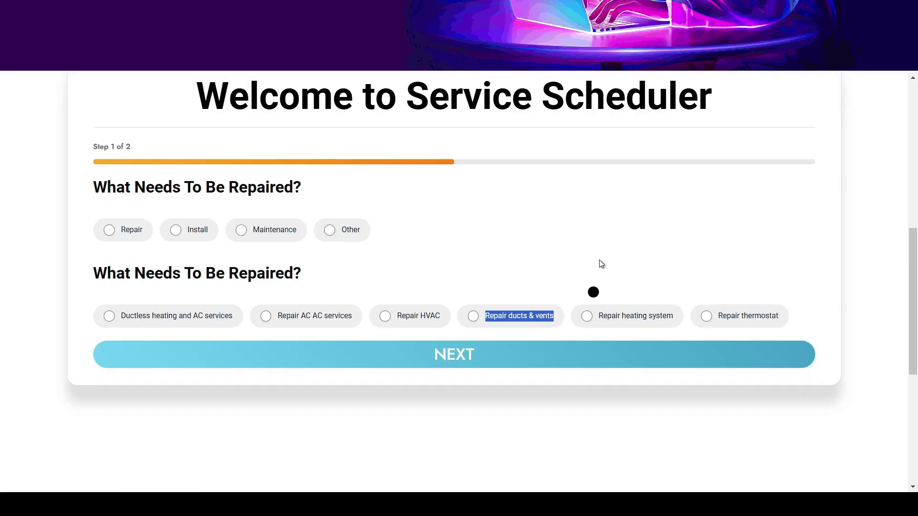
left_click(591, 287)
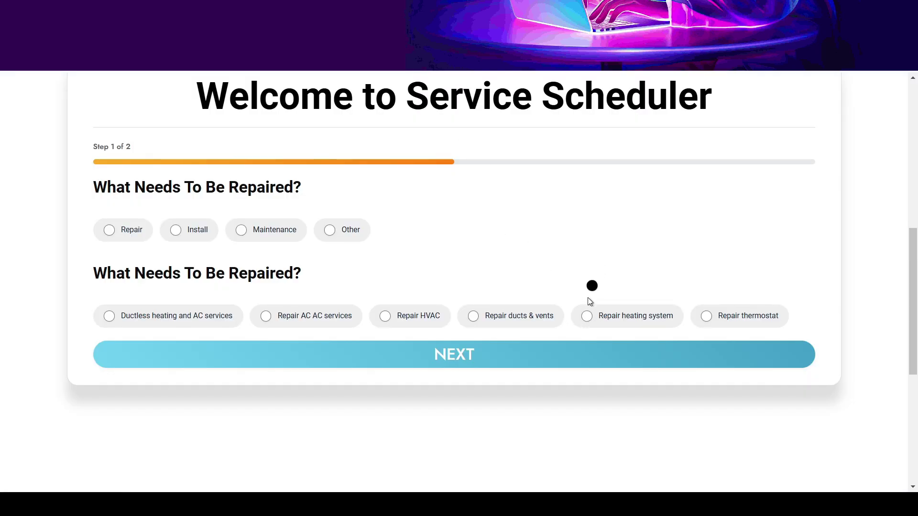
left_click_drag(598, 315, 673, 325)
key("ctrl+c")
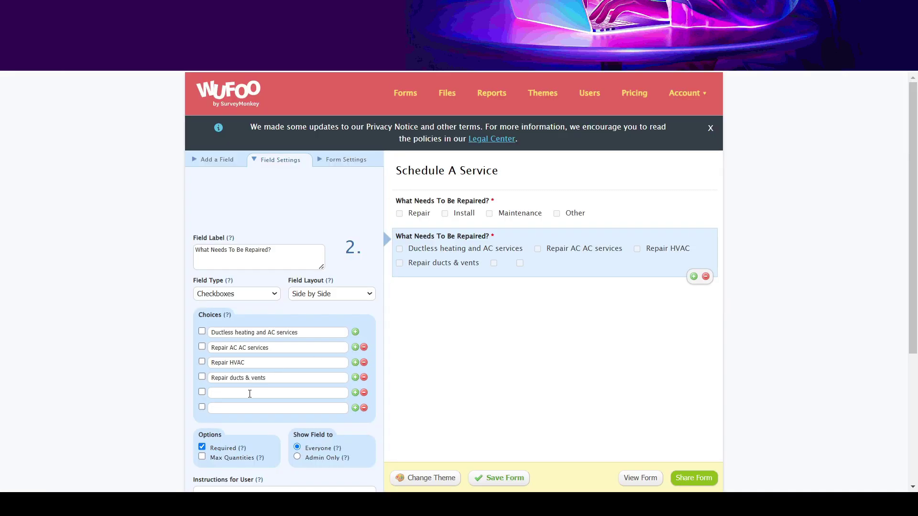
left_click(250, 393)
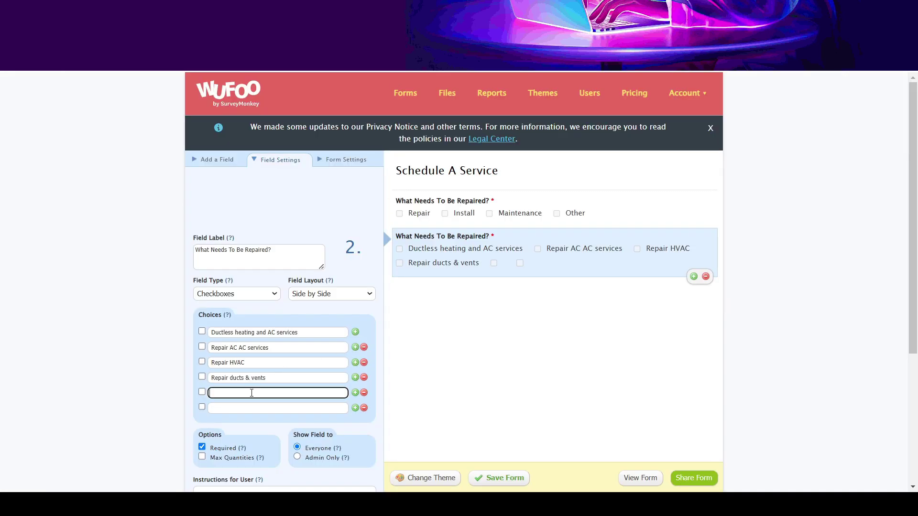
key("ctrl+v")
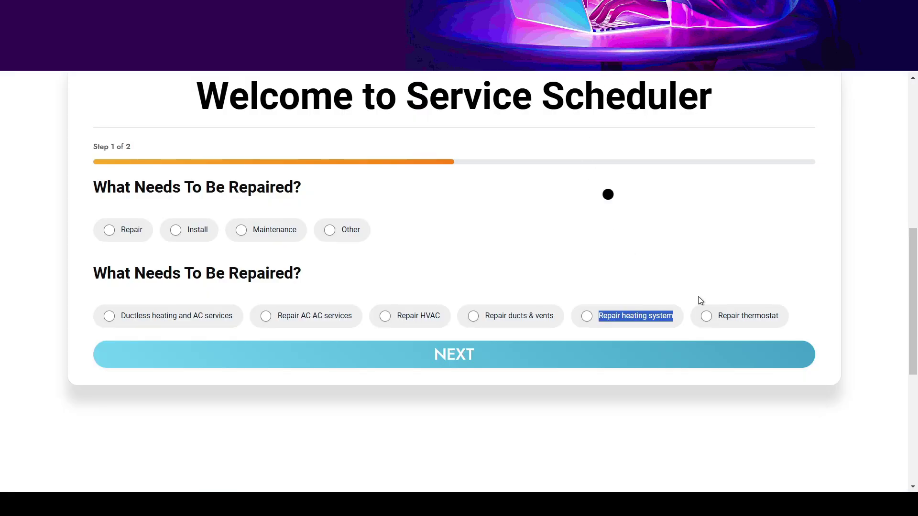
- Fill the second field's blank sixth choice with "Repair thermostat", copied from the service scheduler page
left_click(803, 287)
left_click_drag(784, 317, 750, 324)
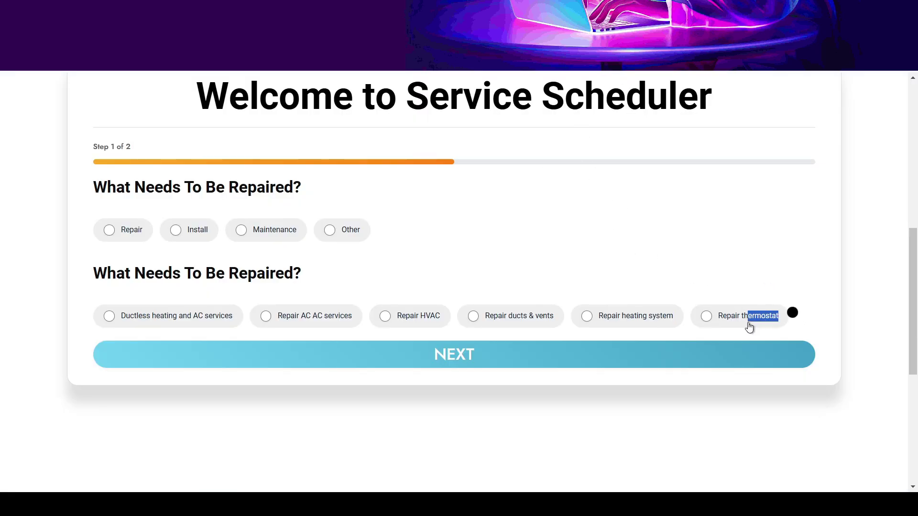
left_click(716, 334)
triple_click(716, 318)
key("ctrl+c")
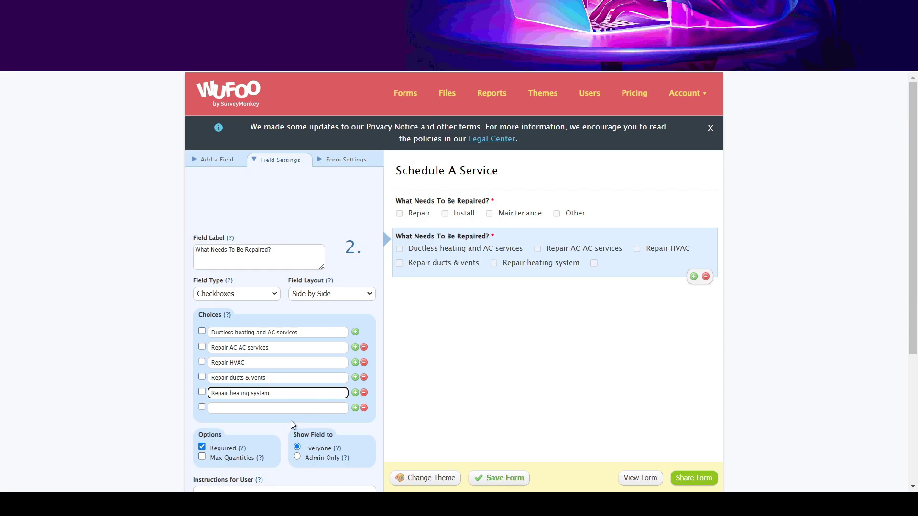
left_click(294, 410)
key("ctrl+v")
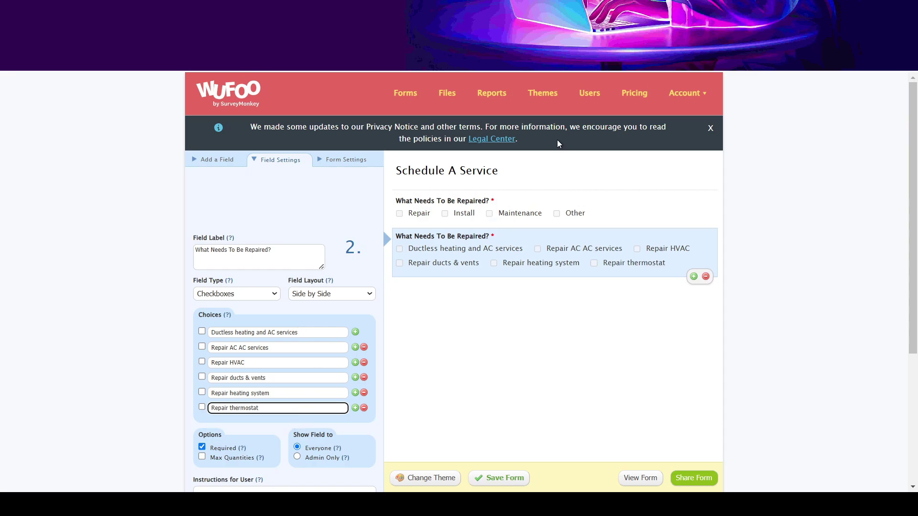
- Add a page break after the second checkbox field to start a second form page
scroll(549, 205, "down", 1)
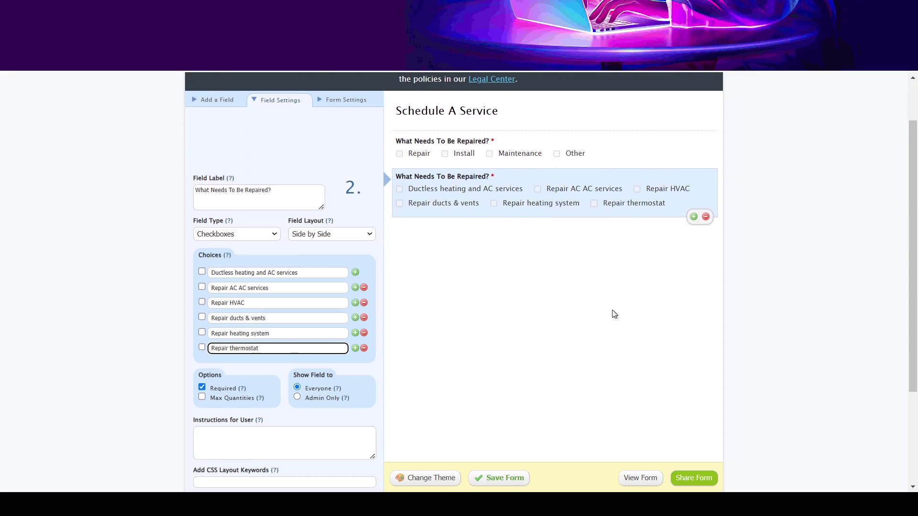
scroll(277, 240, "up", 1)
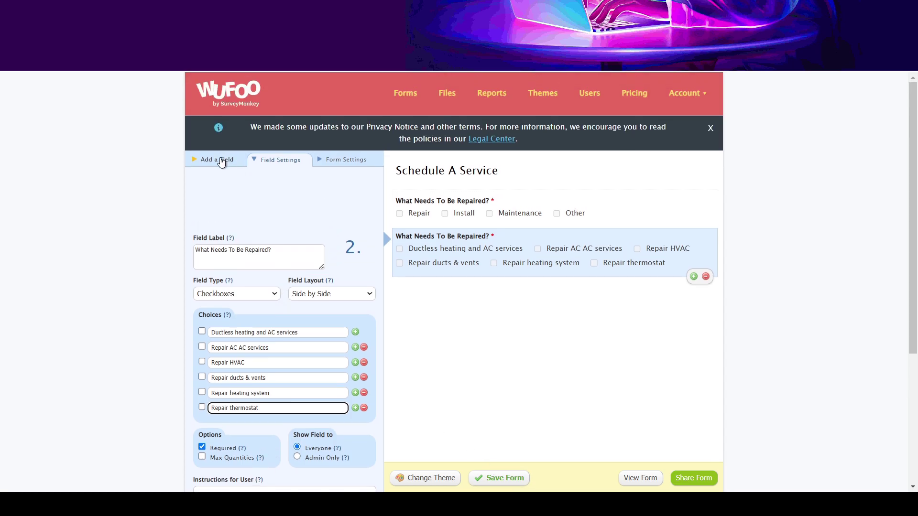
left_click(219, 162)
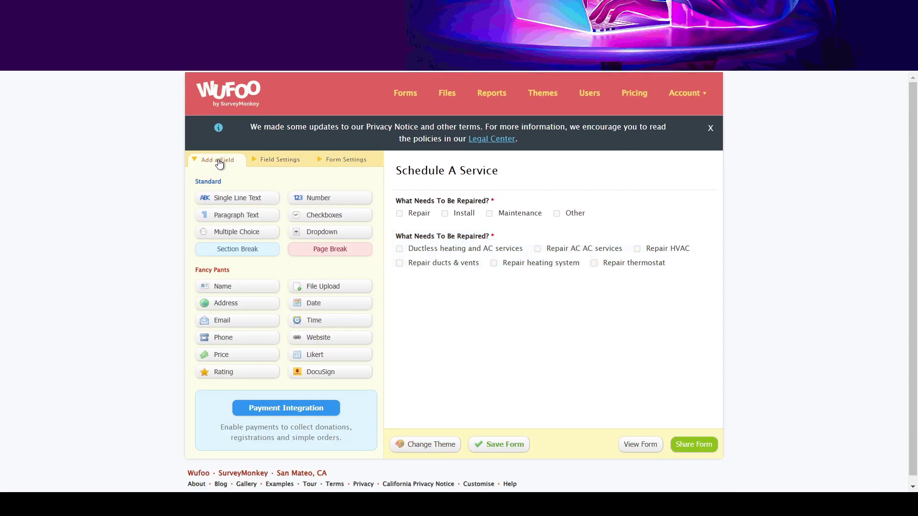
left_click(324, 250)
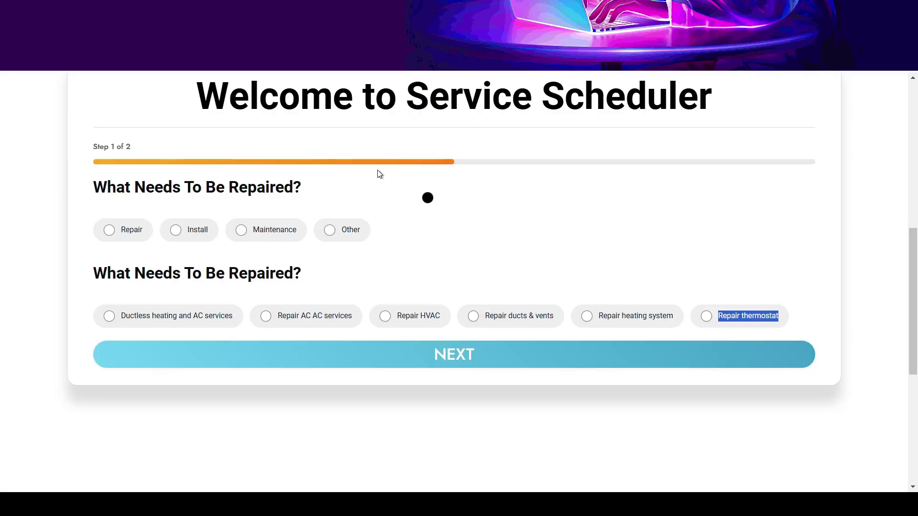
- On the service scheduler page, choose "Repair" and "Ductless heating and AC services", and advance to step 2 of the form
scroll(377, 174, "up", 3)
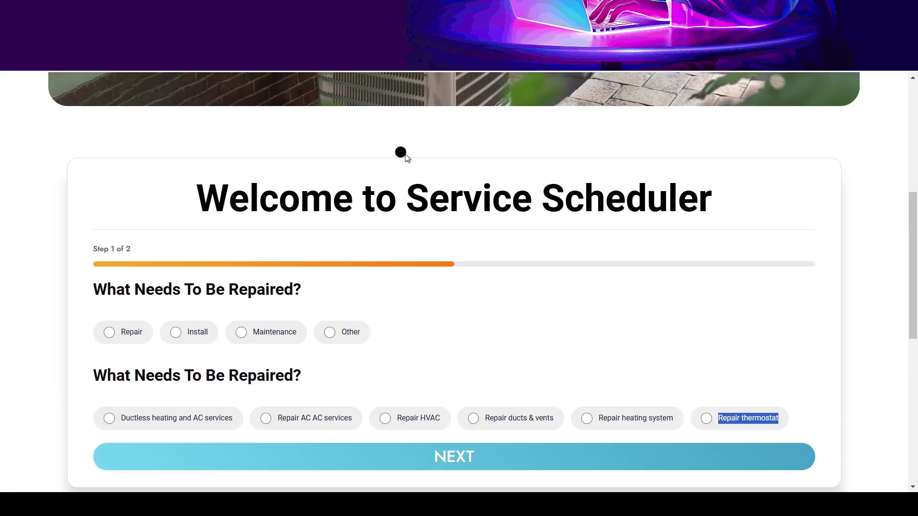
scroll(304, 237, "down", 1)
left_click(102, 291)
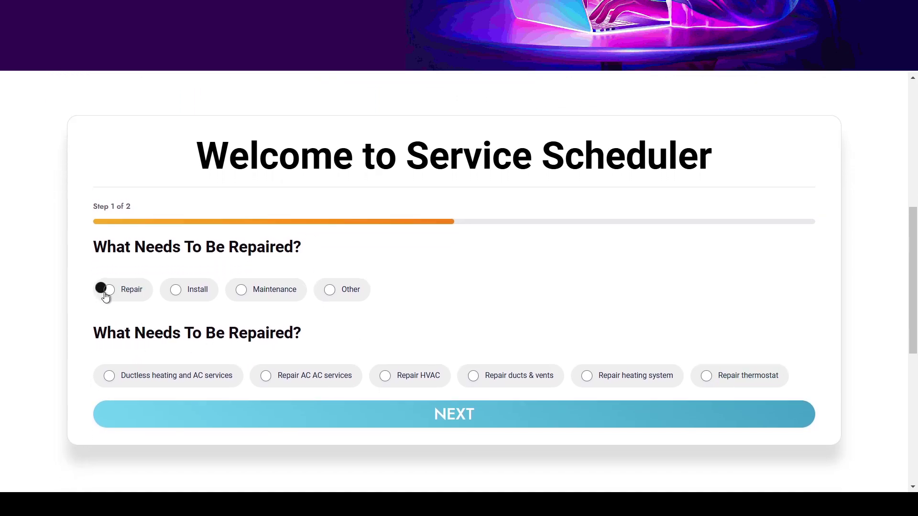
left_click(124, 292)
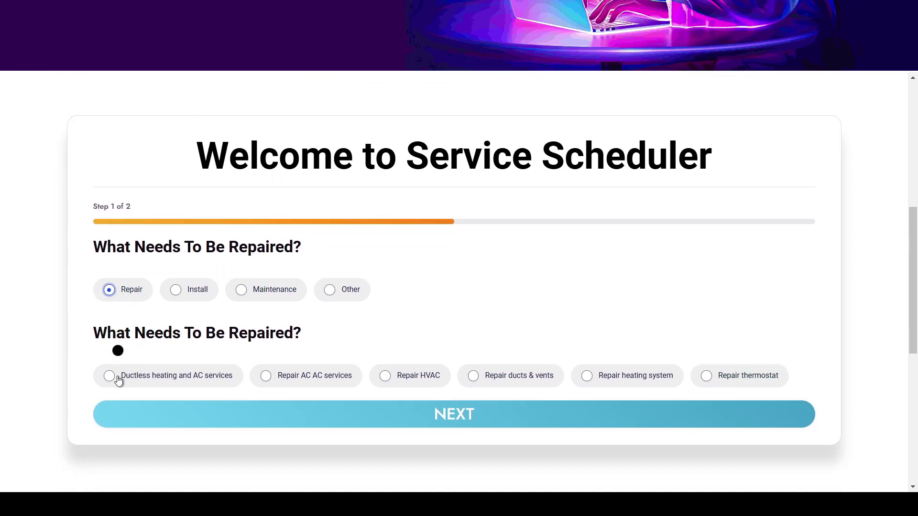
left_click(252, 419)
left_click(161, 378)
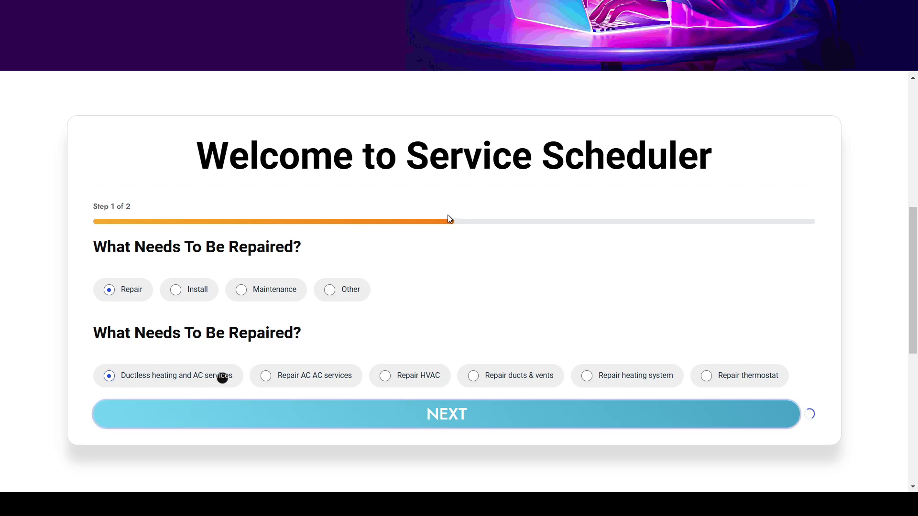
left_click(395, 410)
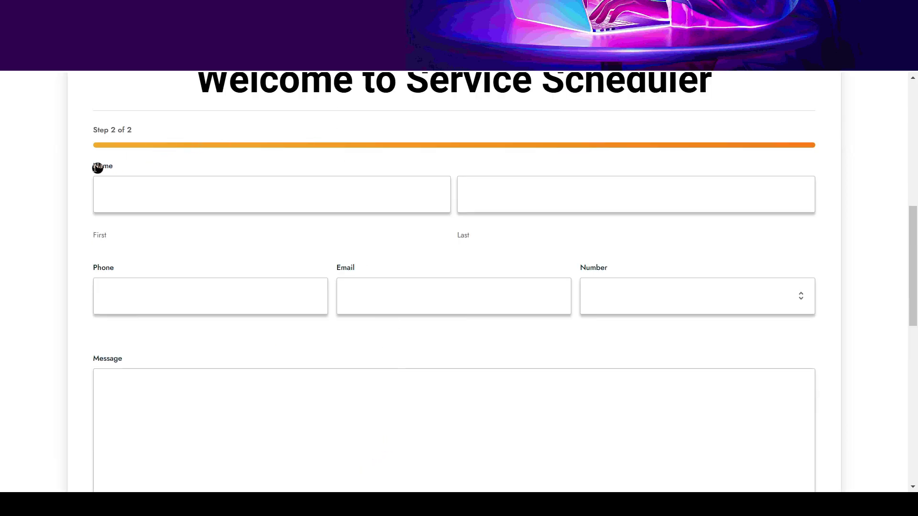
- Add a Name field below the page break, matching step 2 of the service scheduler, and open its settings
left_click_drag(94, 166, 128, 166)
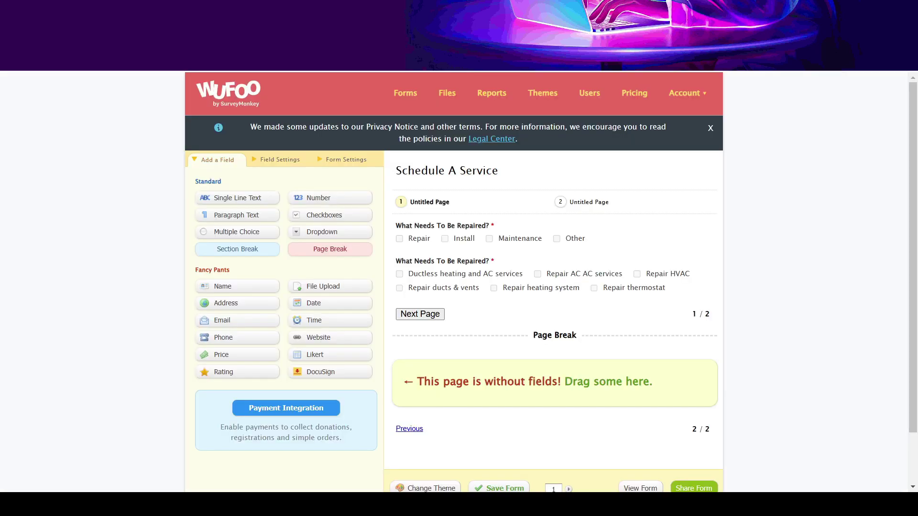
scroll(438, 265, "down", 2)
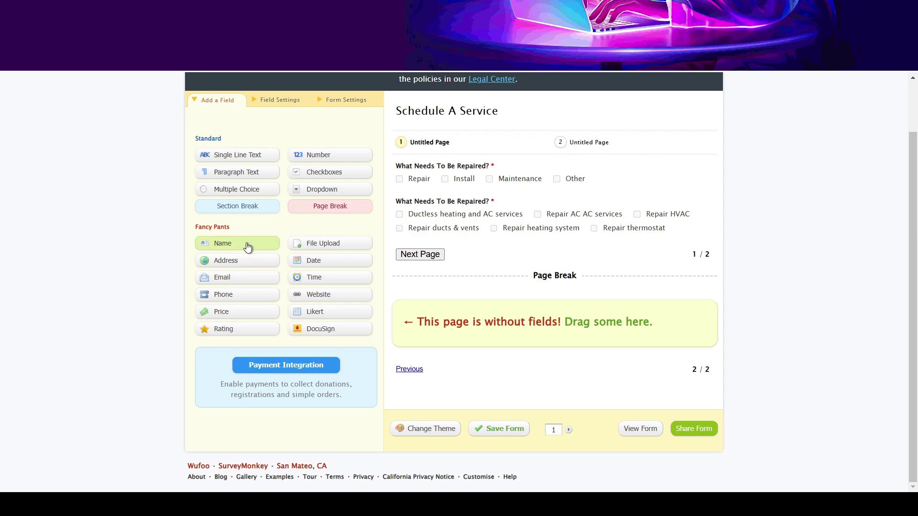
left_click_drag(247, 247, 570, 298)
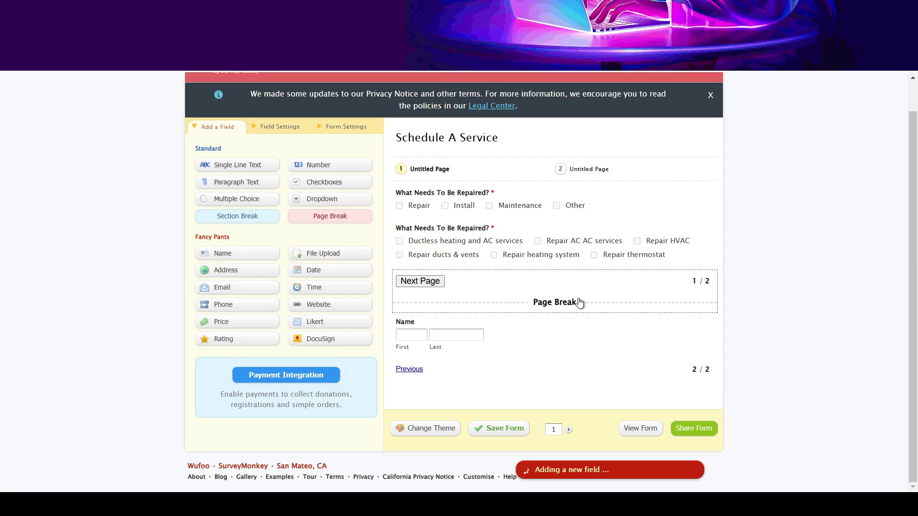
left_click(515, 330)
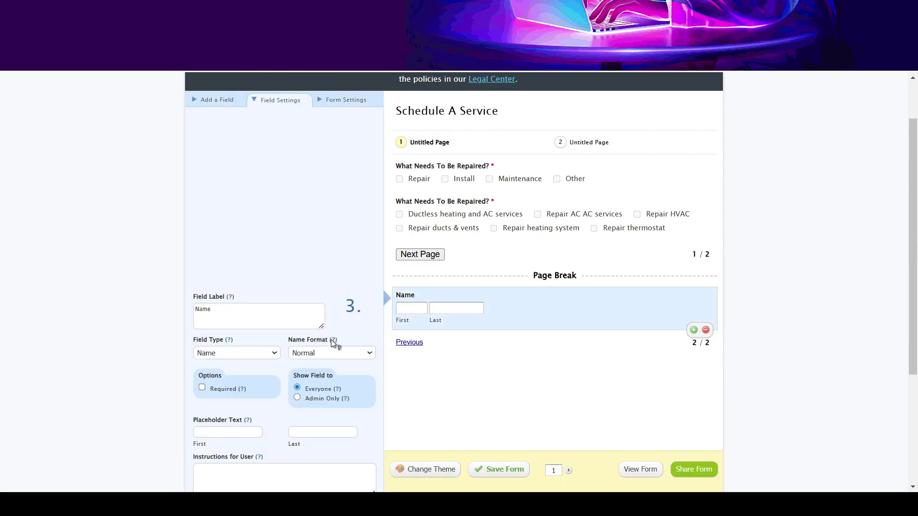
- Make the Name field below the page break required
scroll(331, 339, "down", 2)
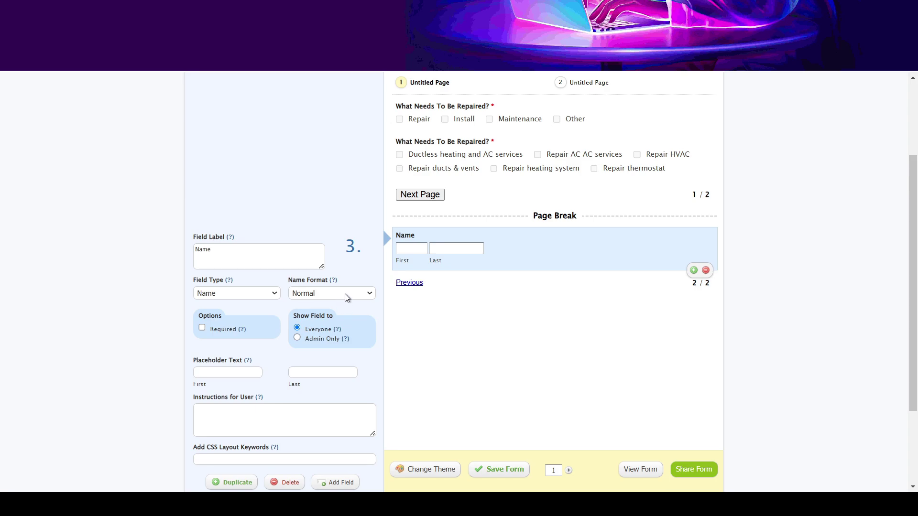
left_click(345, 294)
scroll(336, 345, "down", 1)
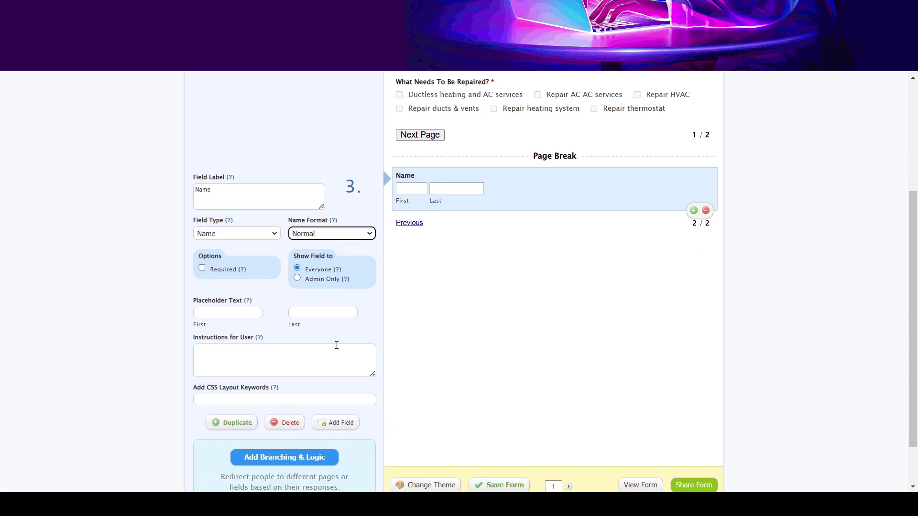
scroll(336, 345, "down", 1)
scroll(268, 297, "up", 1)
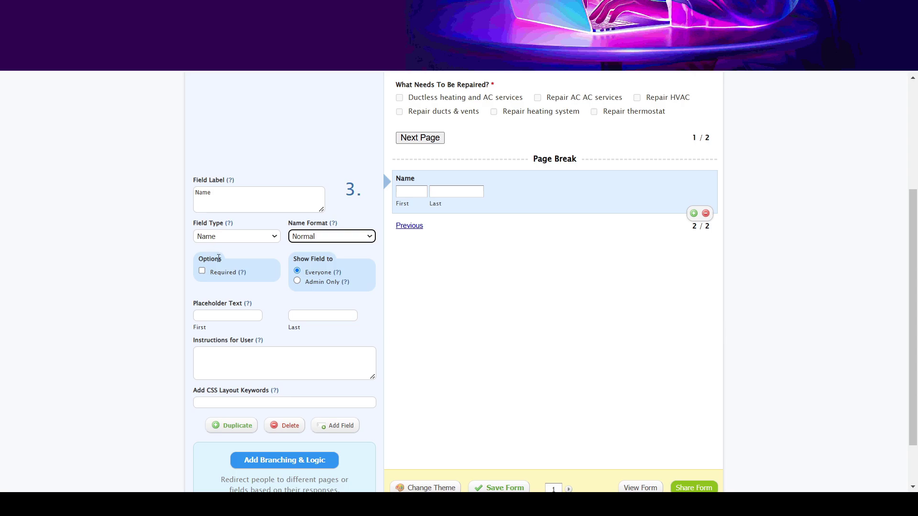
left_click(202, 271)
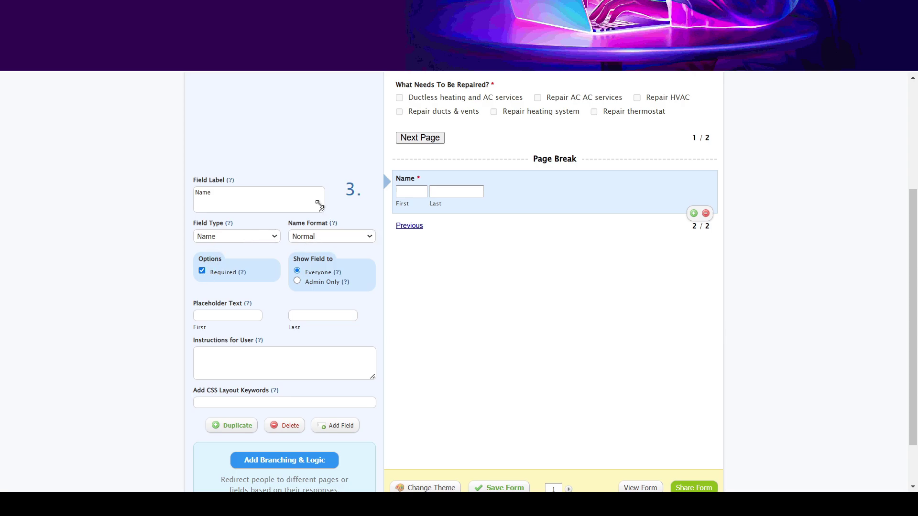
- Switch the Name field's format to Extended and back to Normal
scroll(433, 238, "down", 1)
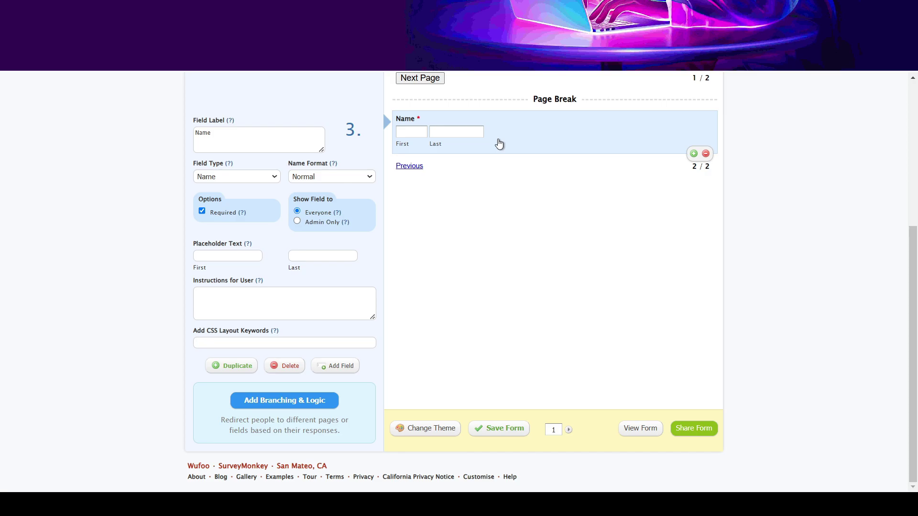
left_click(332, 203)
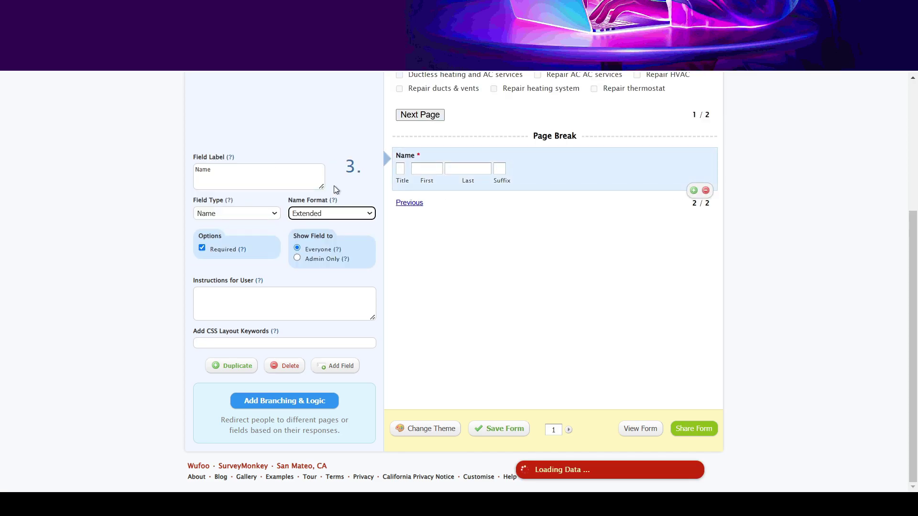
left_click(338, 211)
left_click(324, 227)
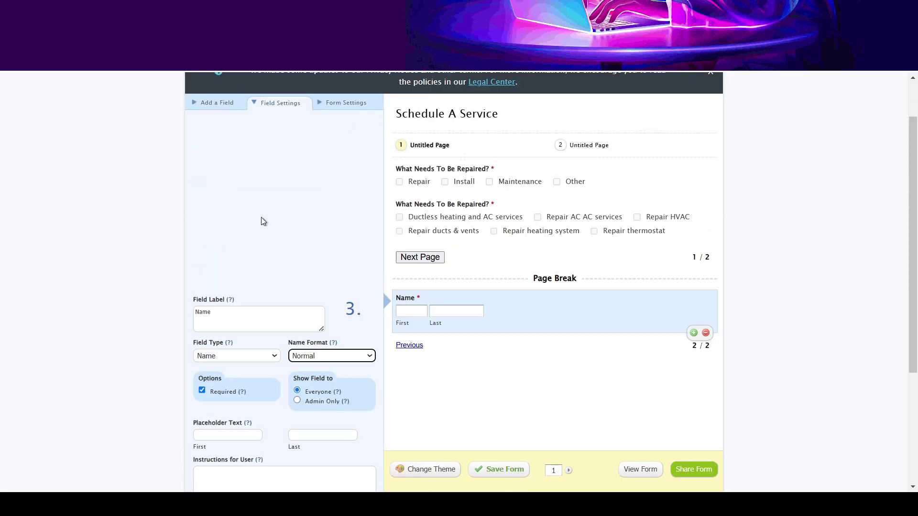
scroll(261, 217, "down", 1)
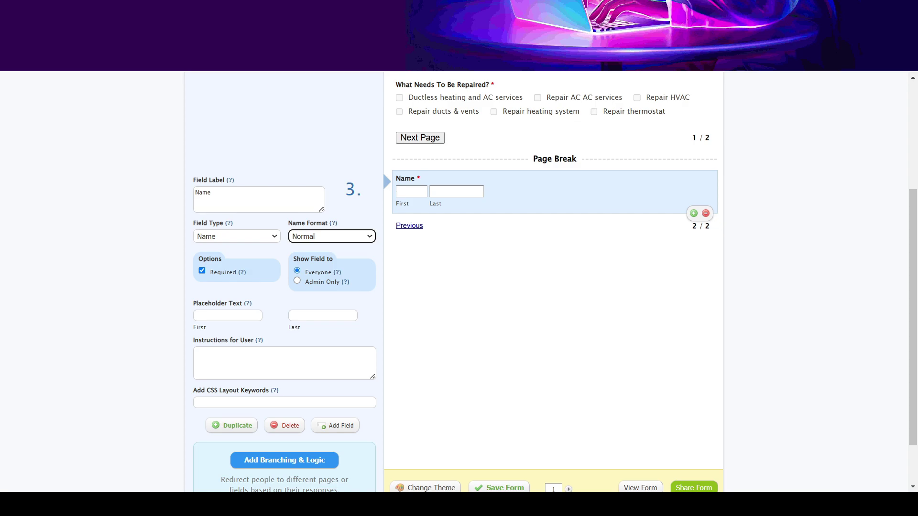
- Switch to the Duda dashboard and look through its list of sites
scroll(253, 105, "down", 2)
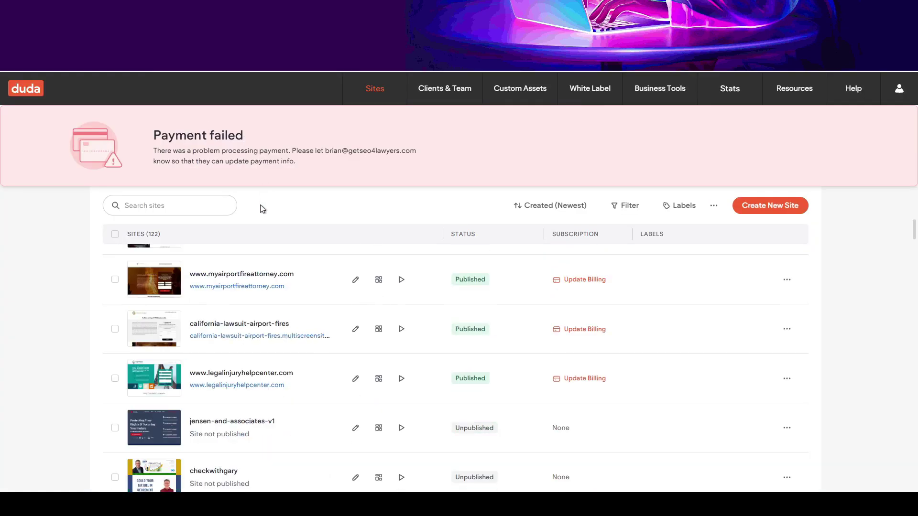
scroll(315, 351, "down", 1)
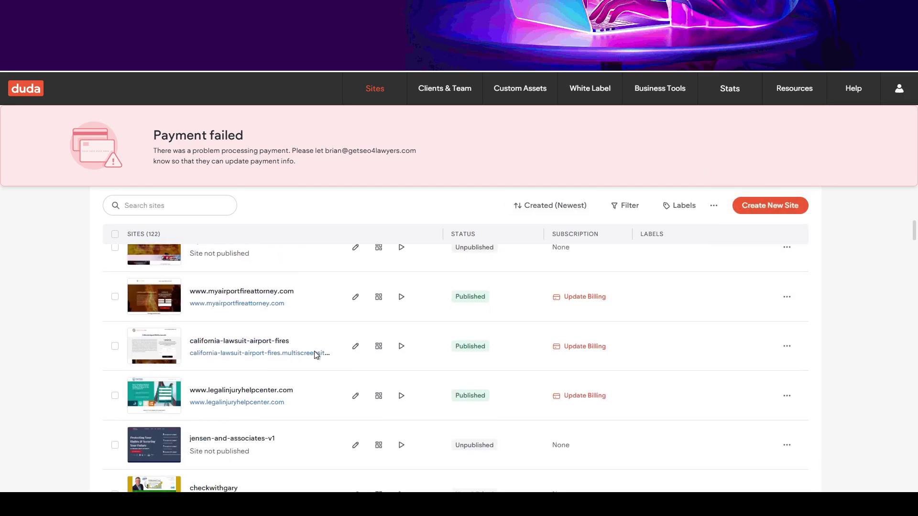
scroll(240, 298, "up", 2)
scroll(206, 300, "up", 10)
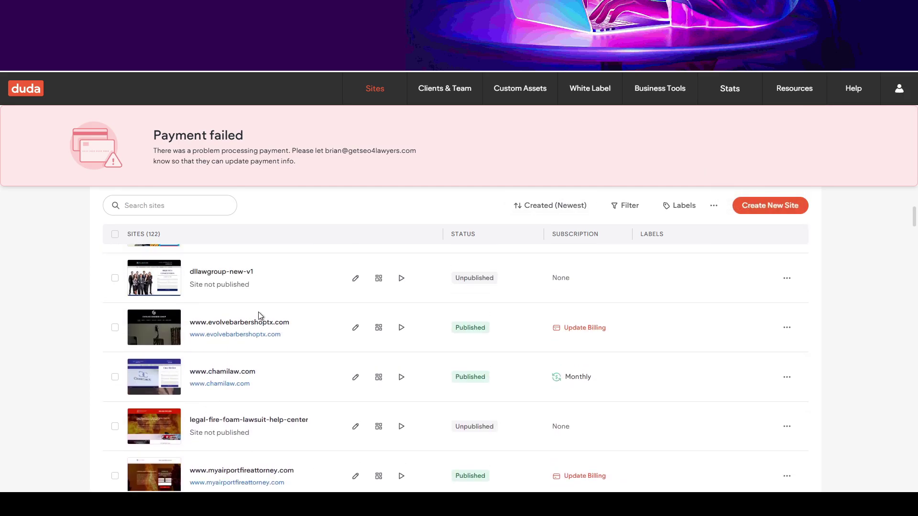
scroll(254, 369, "down", 4)
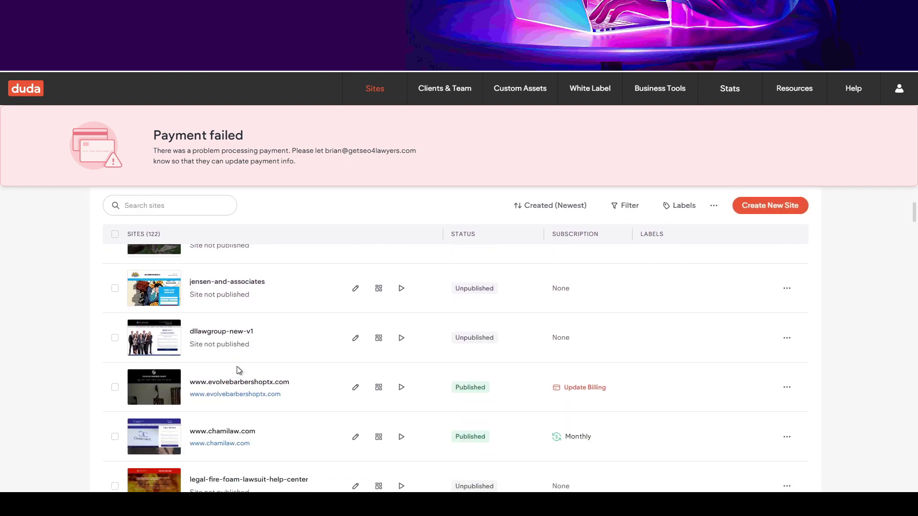
scroll(244, 386, "down", 1)
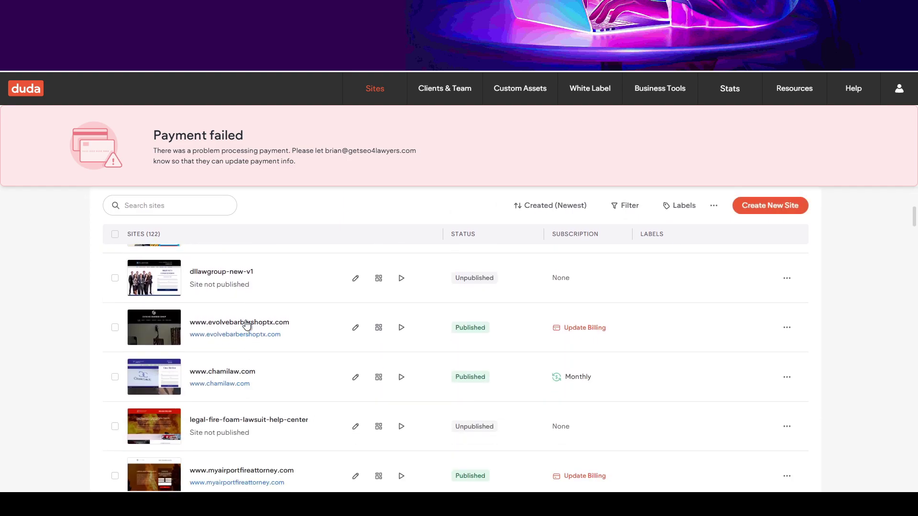
scroll(246, 324, "up", 5)
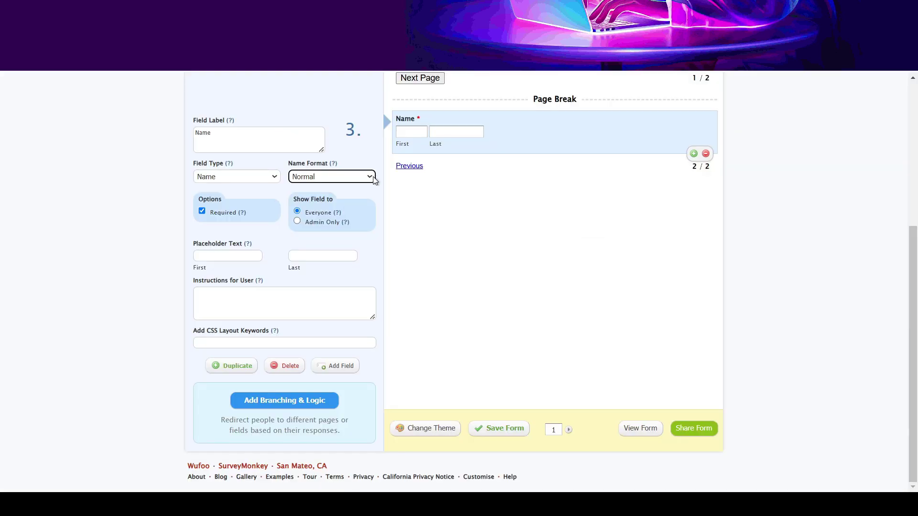
- Back in the Wufoo form, add Email, Phone and Number fields below Name and move Email below Phone Number
scroll(376, 180, "up", 1)
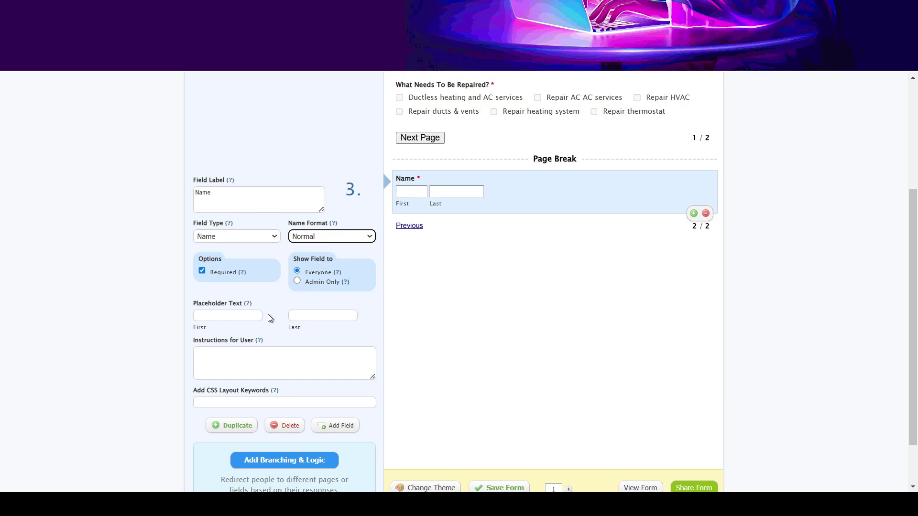
scroll(258, 267, "up", 4)
scroll(239, 225, "down", 3)
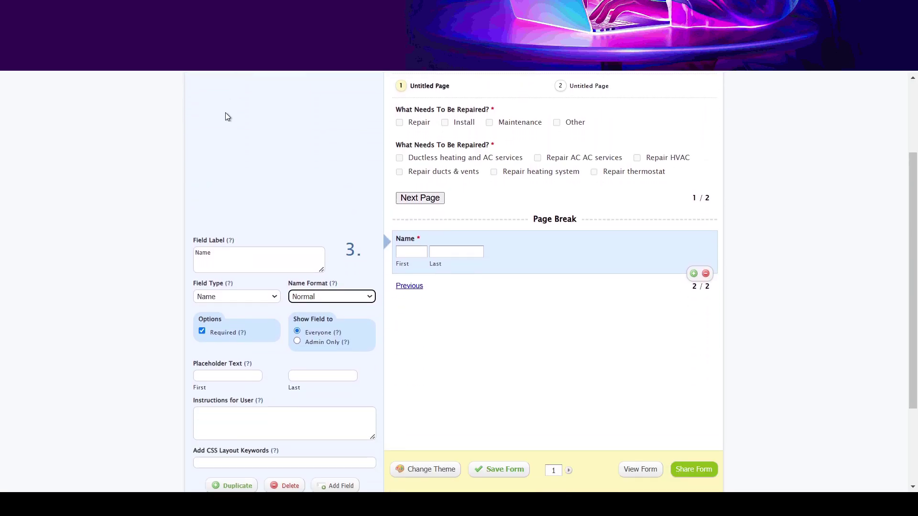
scroll(220, 144, "up", 3)
left_click(217, 161)
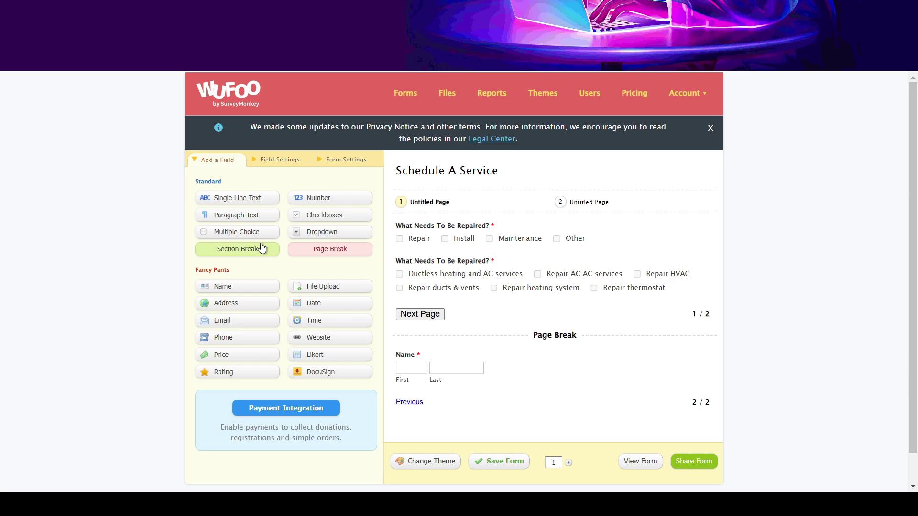
left_click(238, 326)
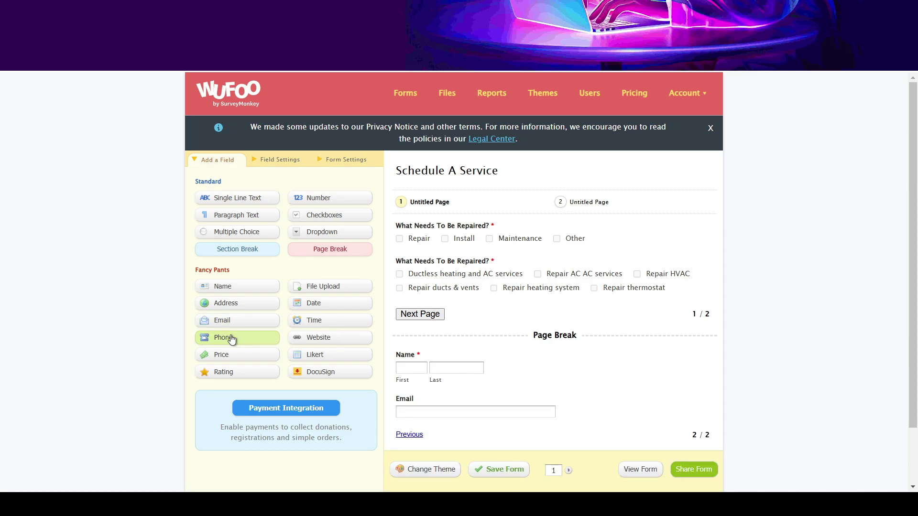
left_click(231, 339)
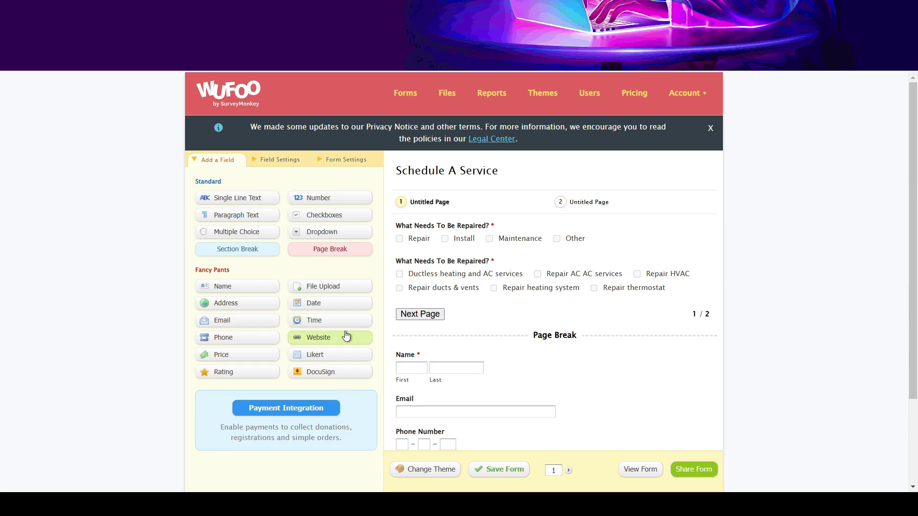
left_click(337, 202)
scroll(508, 276, "down", 2)
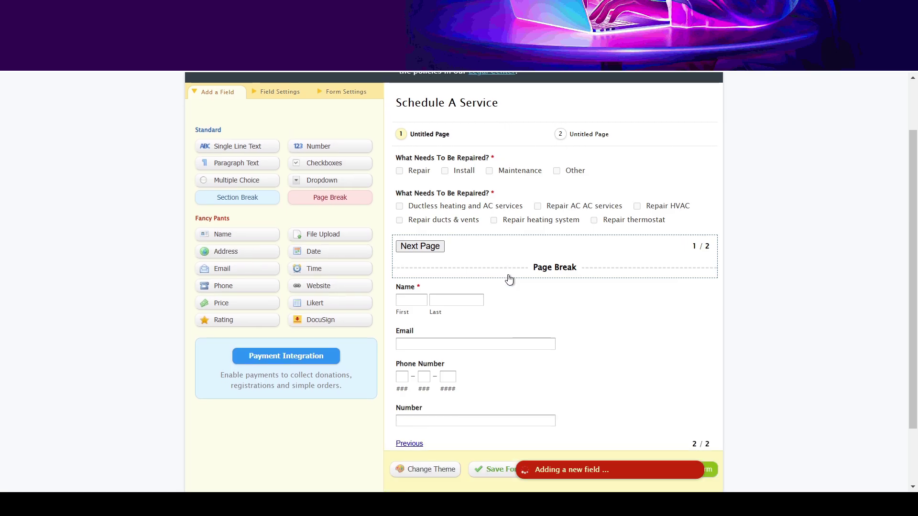
scroll(508, 279, "down", 1)
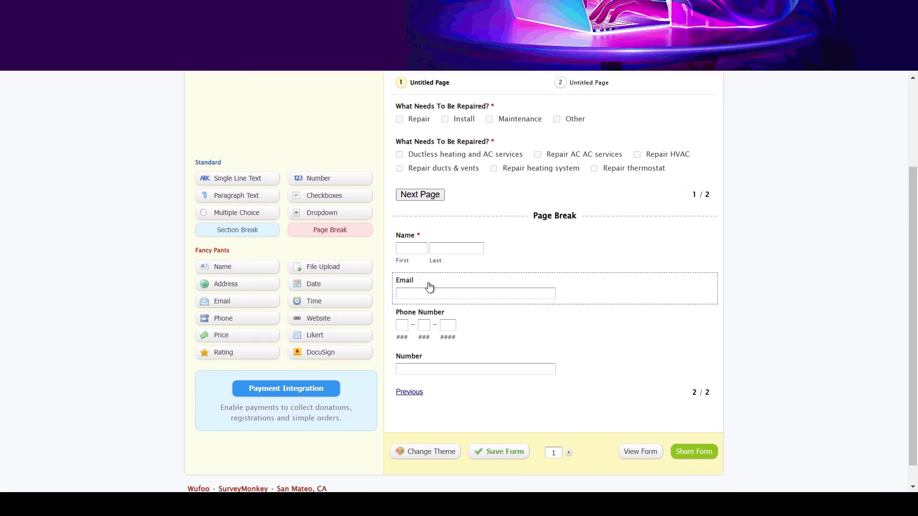
left_click_drag(429, 286, 437, 325)
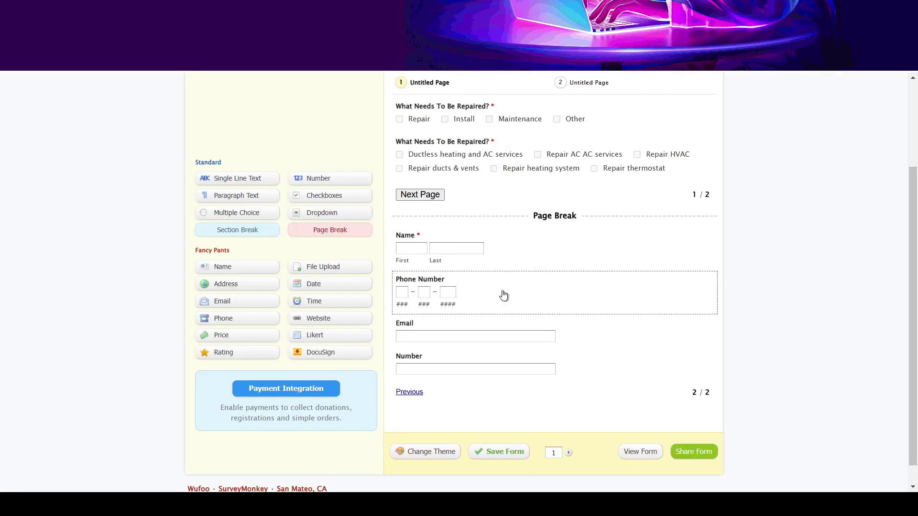
- Set the Phone Number field's phone format to International and make the field required
left_click(510, 293)
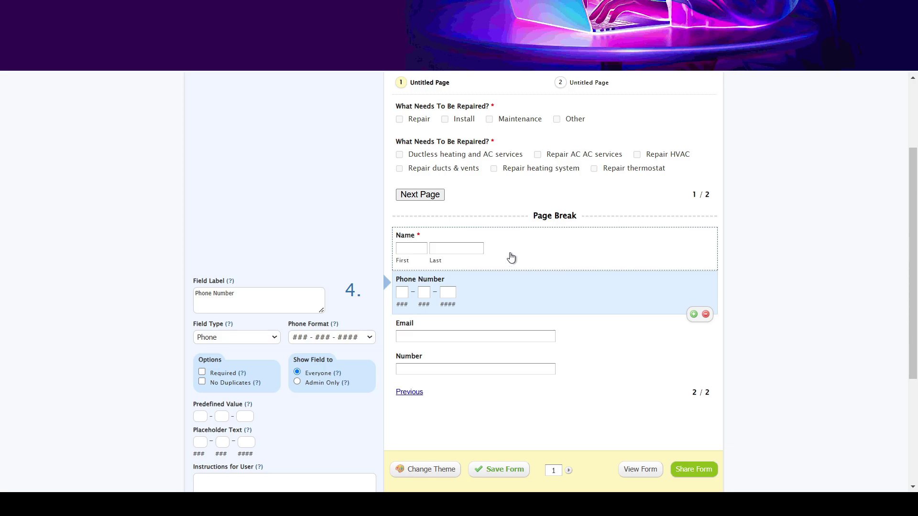
left_click(309, 338)
left_click(324, 368)
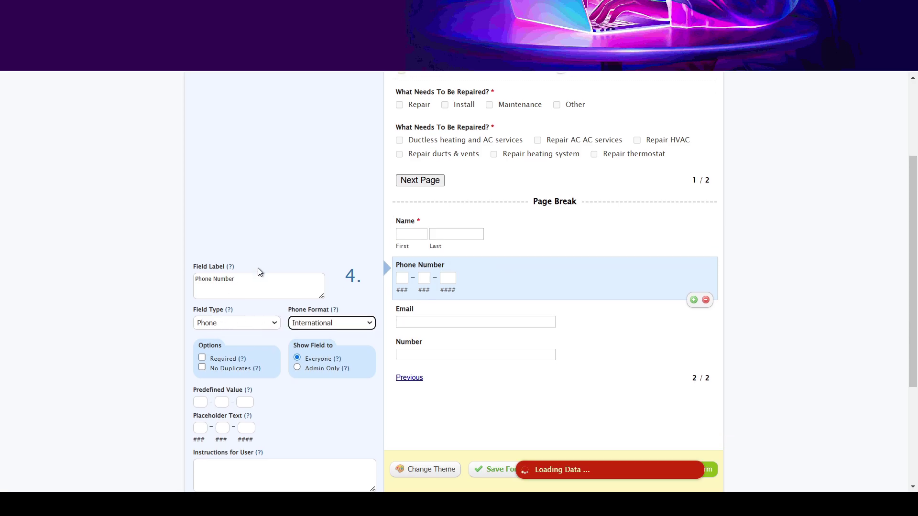
left_click(202, 312)
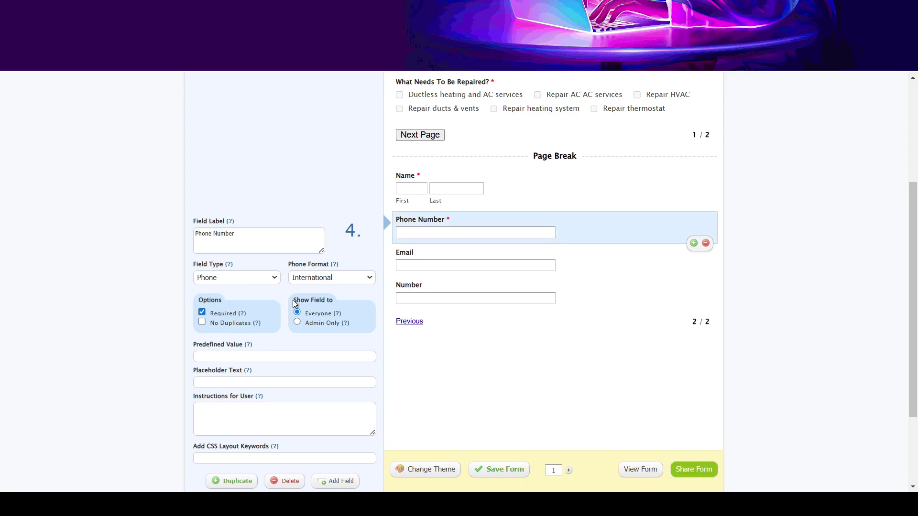
- Shorten the Phone Number field's label to "Phone"
scroll(292, 300, "down", 1)
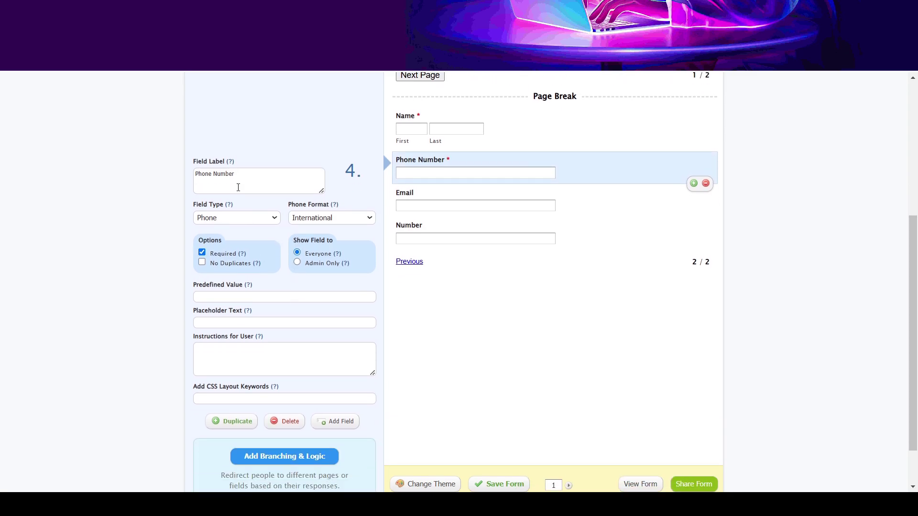
left_click(252, 178)
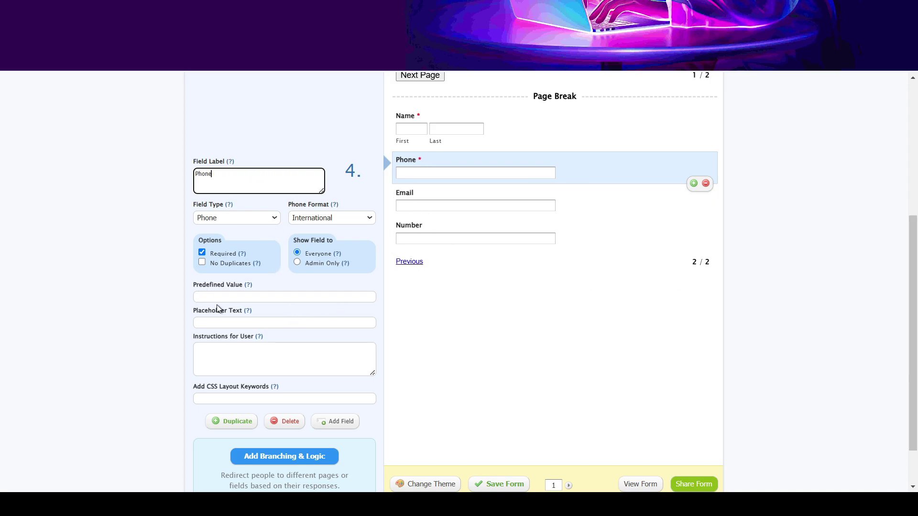
scroll(273, 292, "down", 1)
- Make the Email field on the second form page required, leaving its size at Medium
scroll(270, 295, "up", 4)
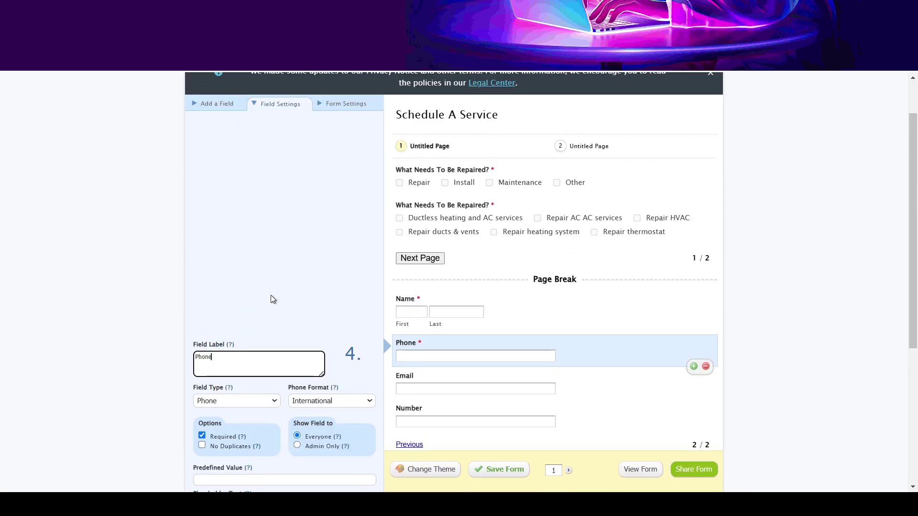
left_click(432, 377)
scroll(287, 333, "down", 3)
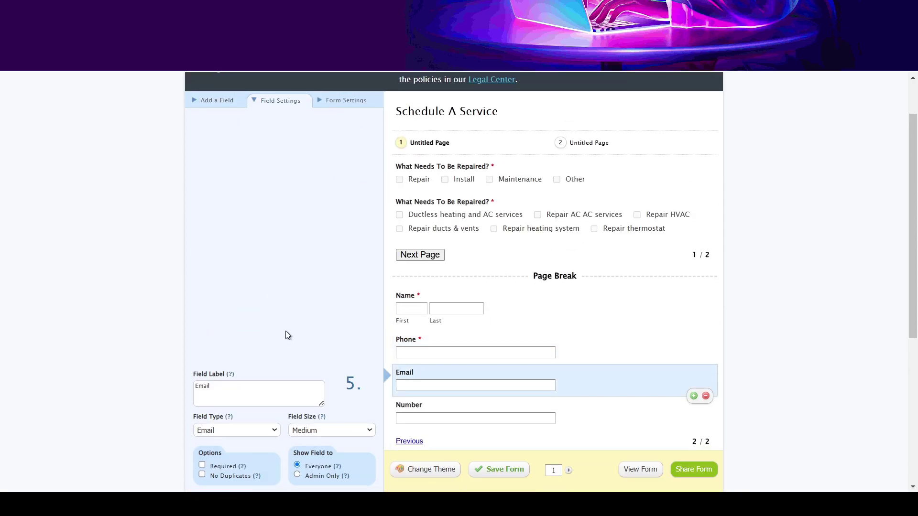
scroll(286, 331, "down", 1)
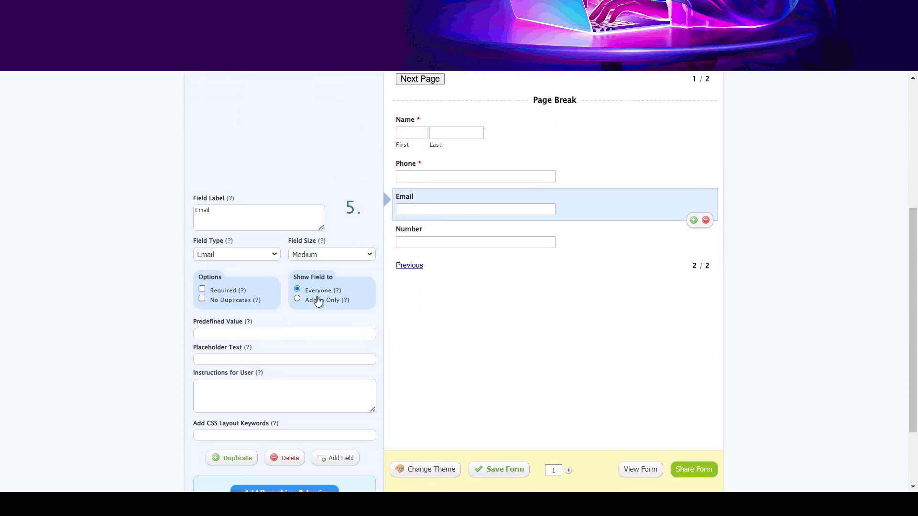
left_click(330, 254)
scroll(325, 266, "down", 1)
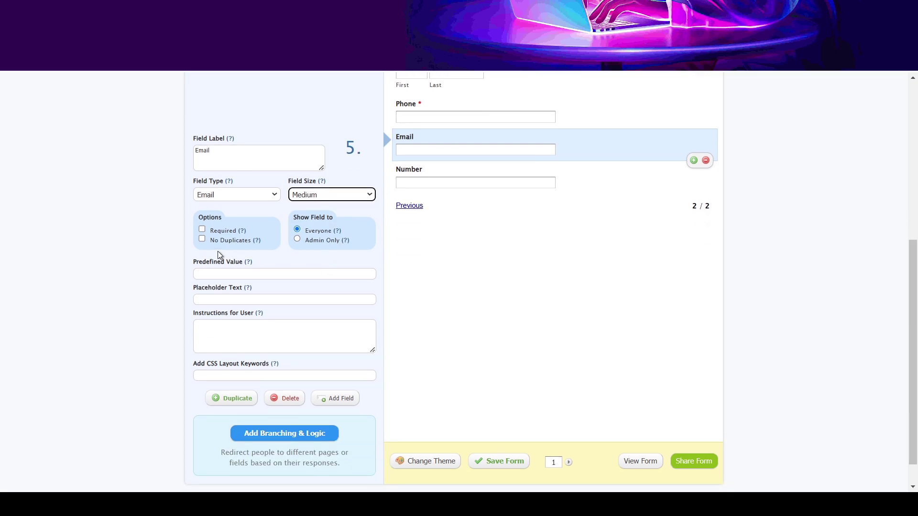
left_click(231, 232)
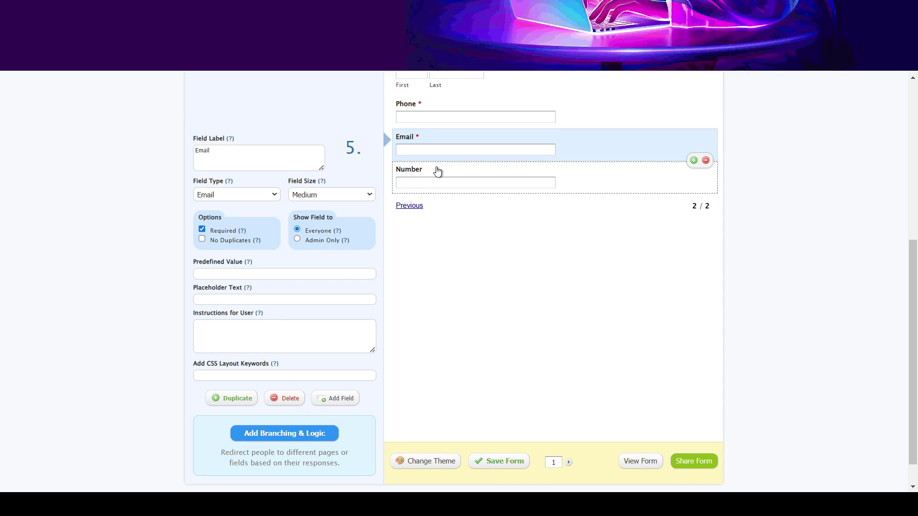
- Compare the Number field's settings with the Number field on step 2 of the website's scheduler form
left_click(438, 171)
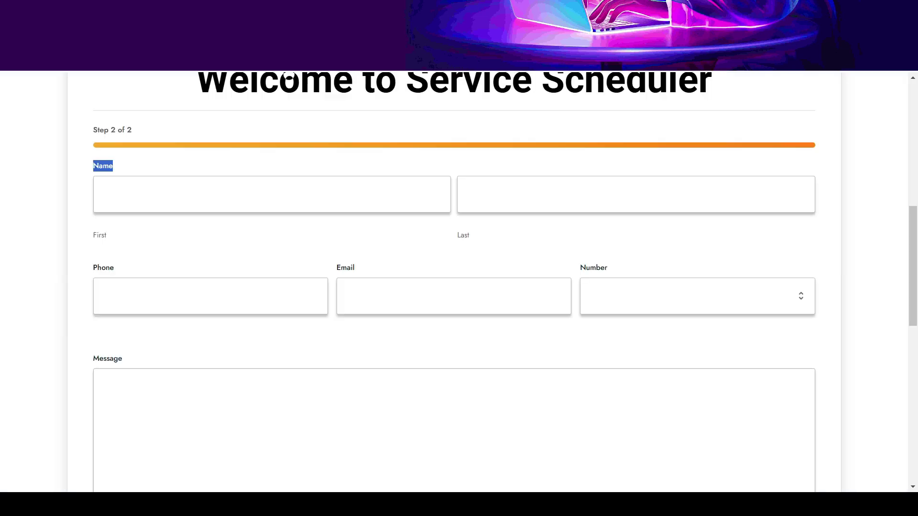
left_click(636, 275)
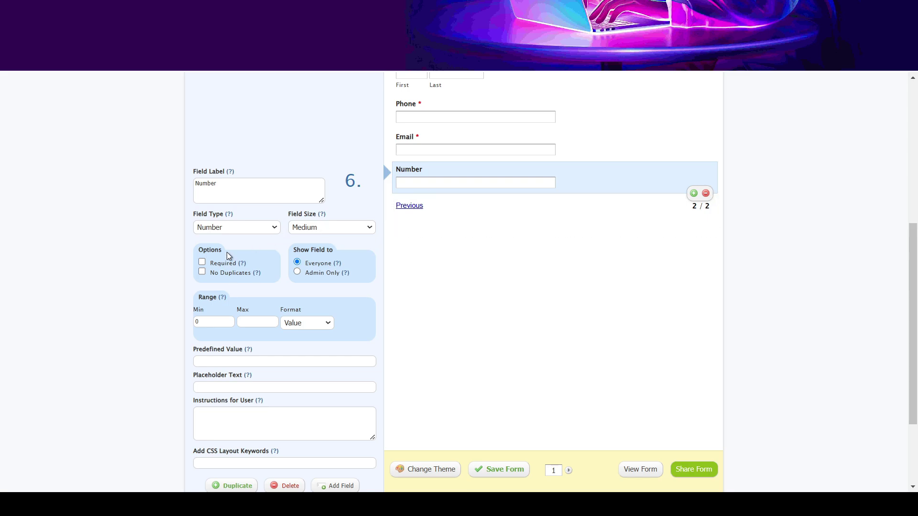
scroll(315, 241, "down", 1)
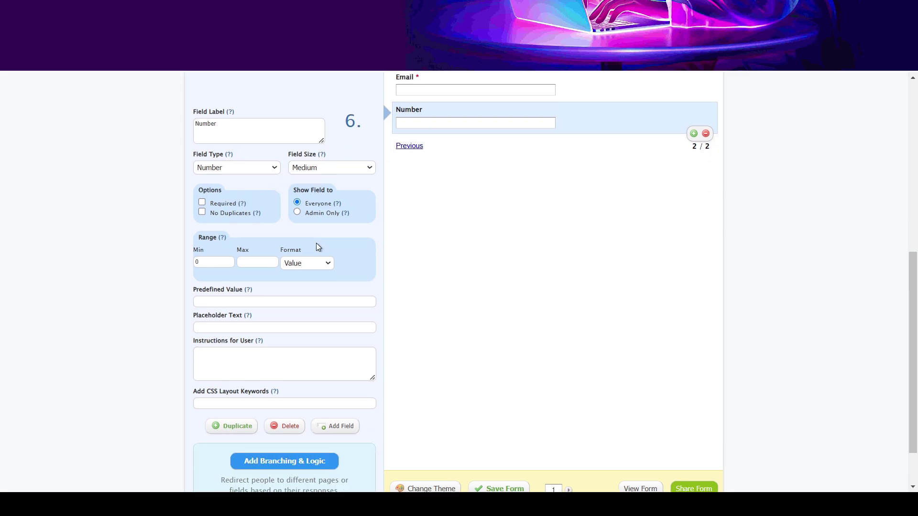
scroll(318, 247, "up", 1)
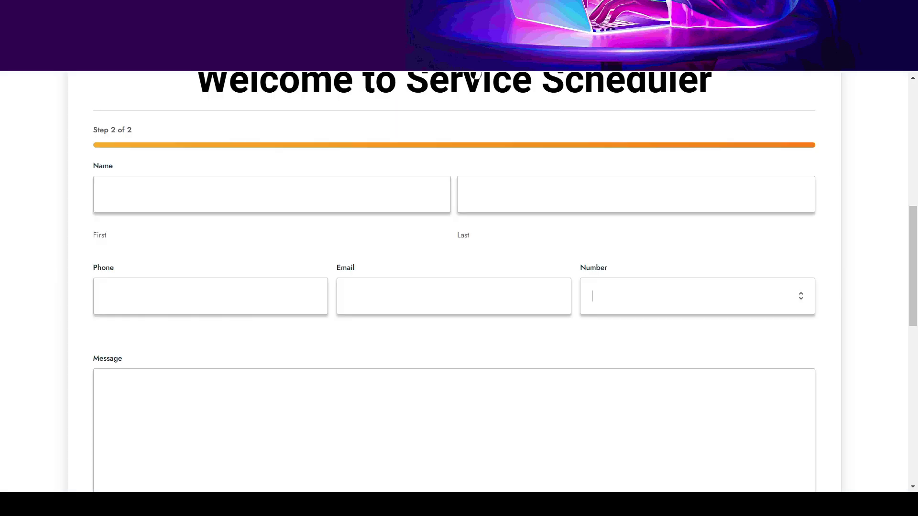
scroll(487, 154, "down", 1)
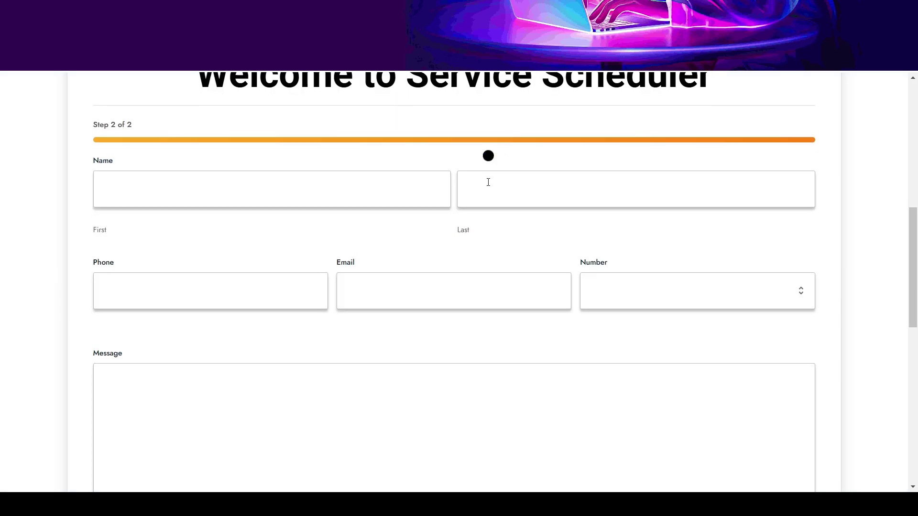
- Add a Paragraph Text field below Number on the second form page and label it "Message", as on the website
left_click_drag(91, 298, 144, 310)
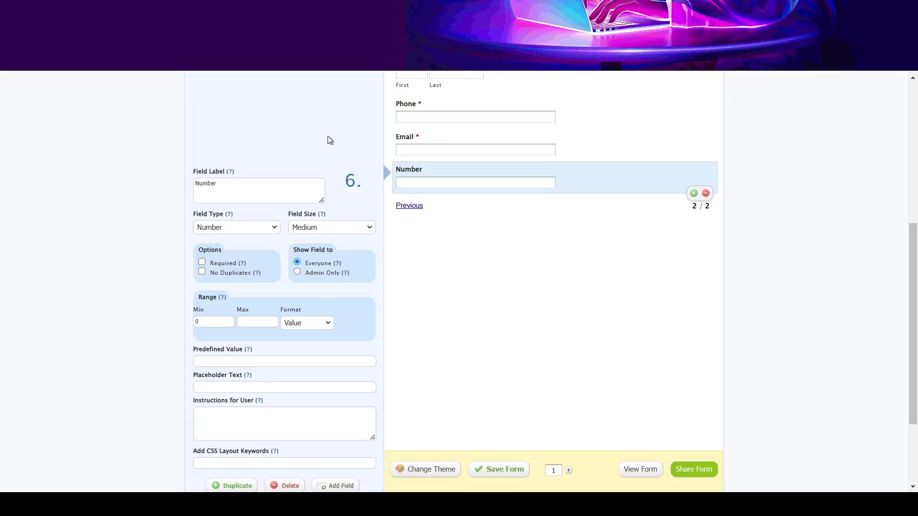
scroll(285, 323, "down", 1)
scroll(299, 273, "up", 7)
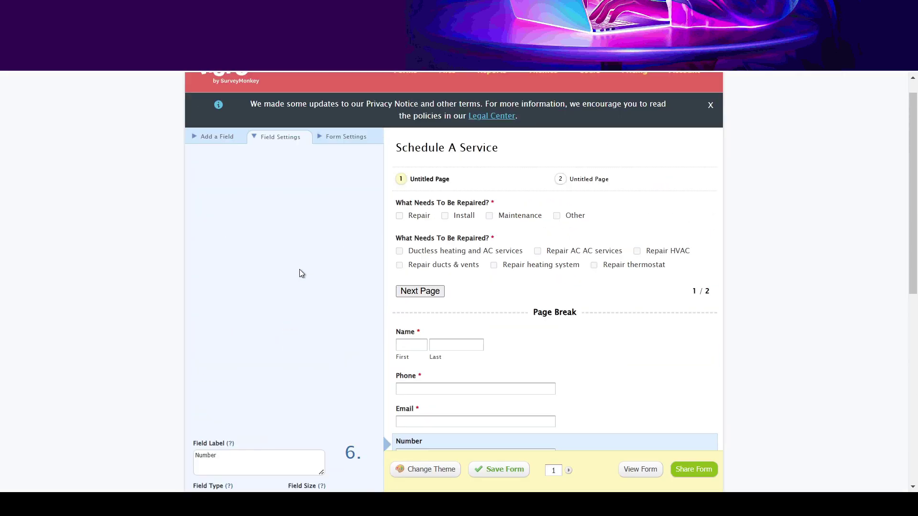
left_click(223, 160)
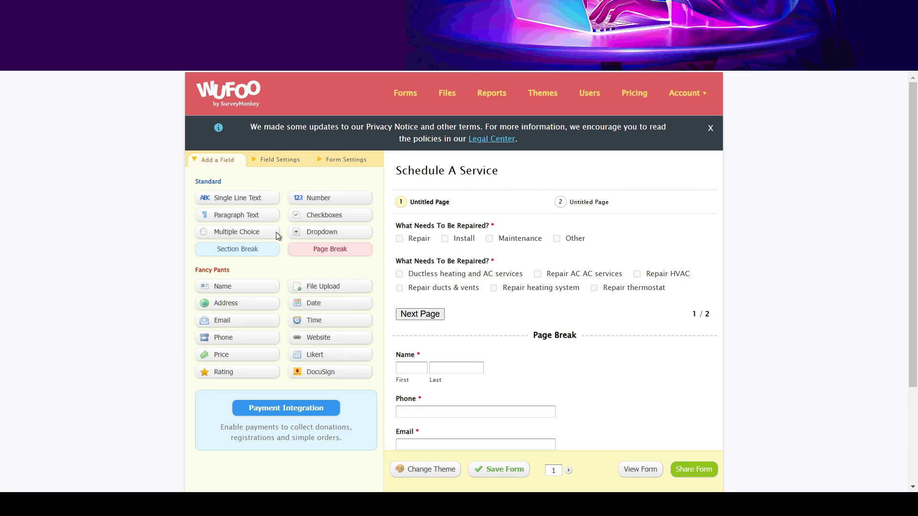
left_click(267, 220)
scroll(558, 250, "down", 3)
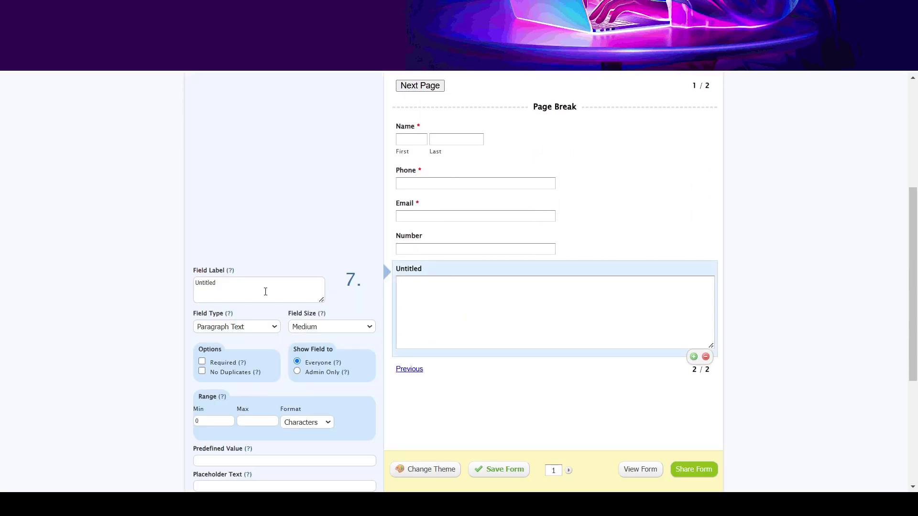
left_click_drag(263, 291, 187, 292)
type("Message")
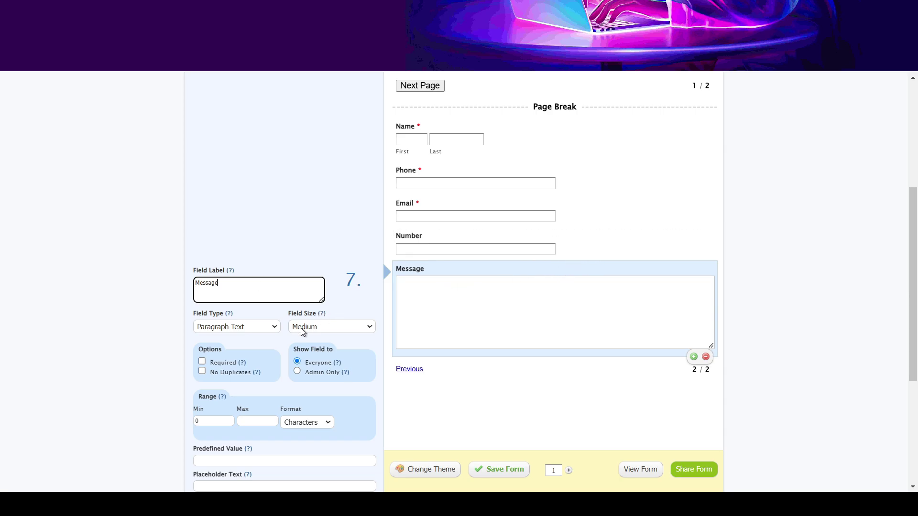
scroll(629, 299, "down", 3)
scroll(629, 300, "down", 1)
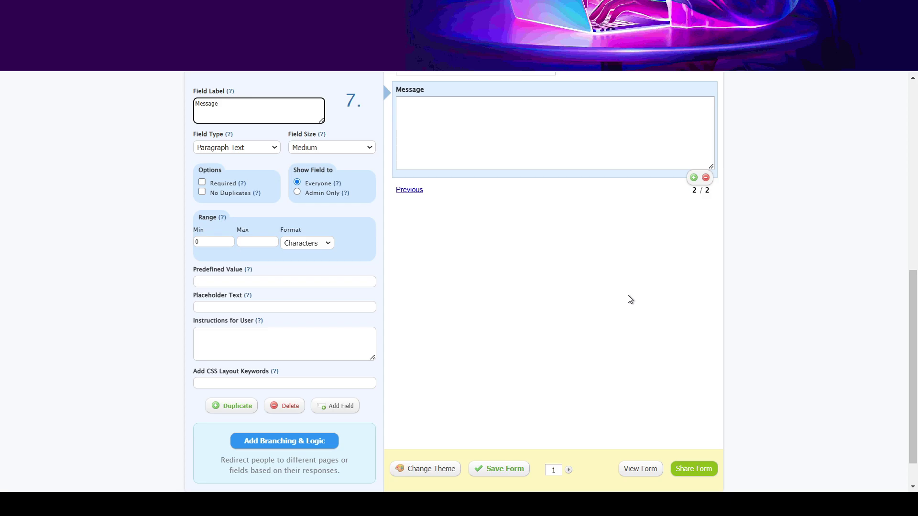
- Try the form's pagination styles and set the progress bar to Percentage
scroll(627, 299, "up", 3)
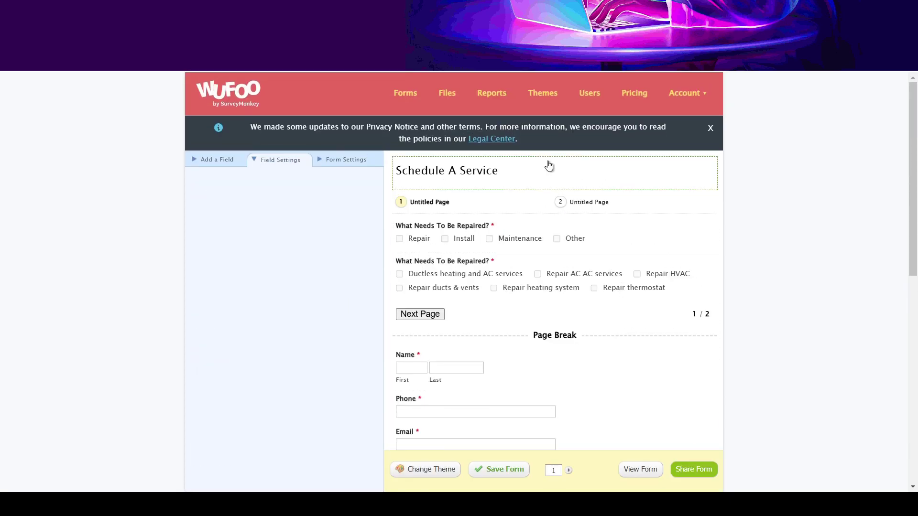
left_click(363, 163)
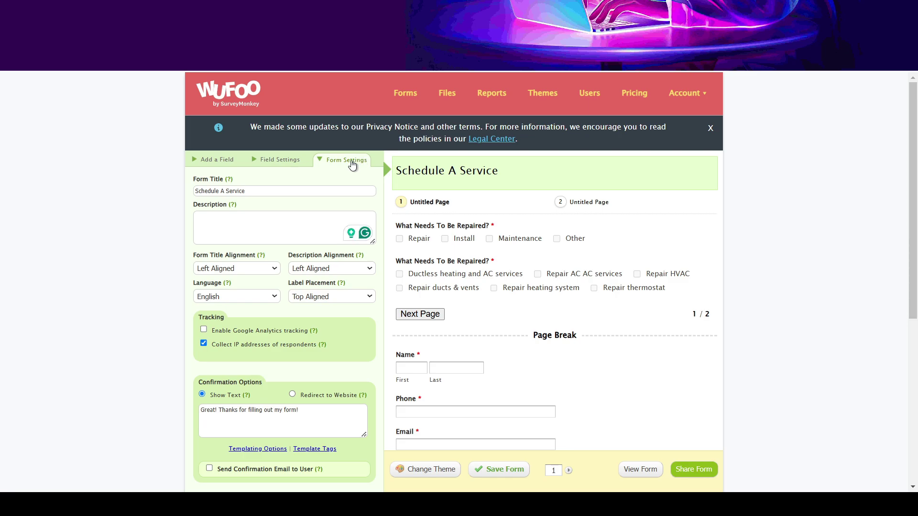
left_click(479, 213)
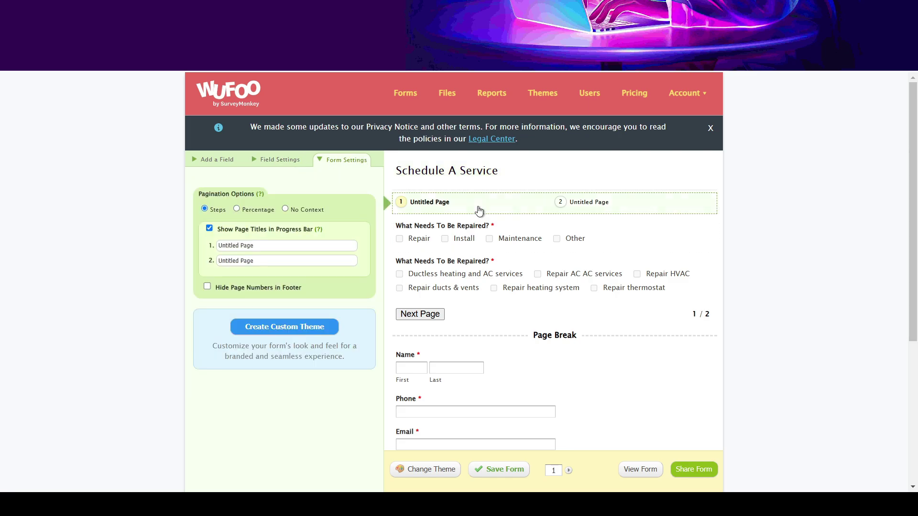
left_click(250, 212)
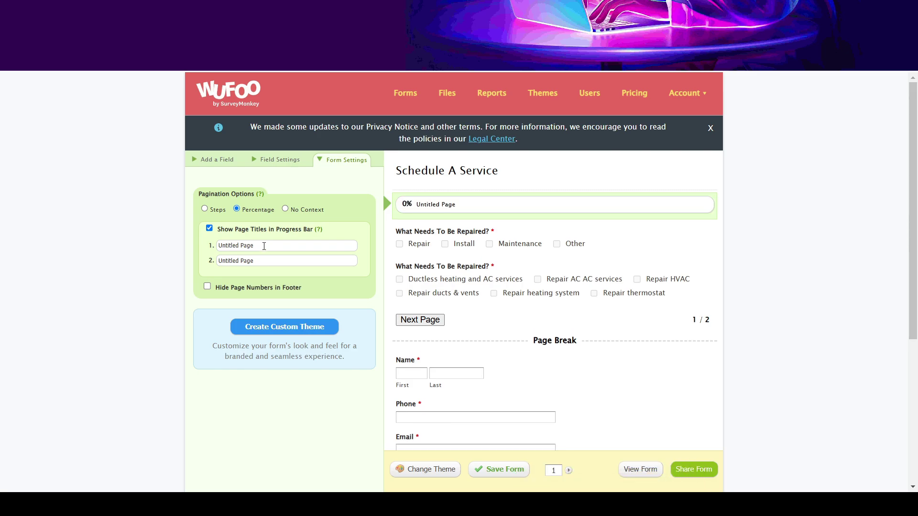
left_click(296, 211)
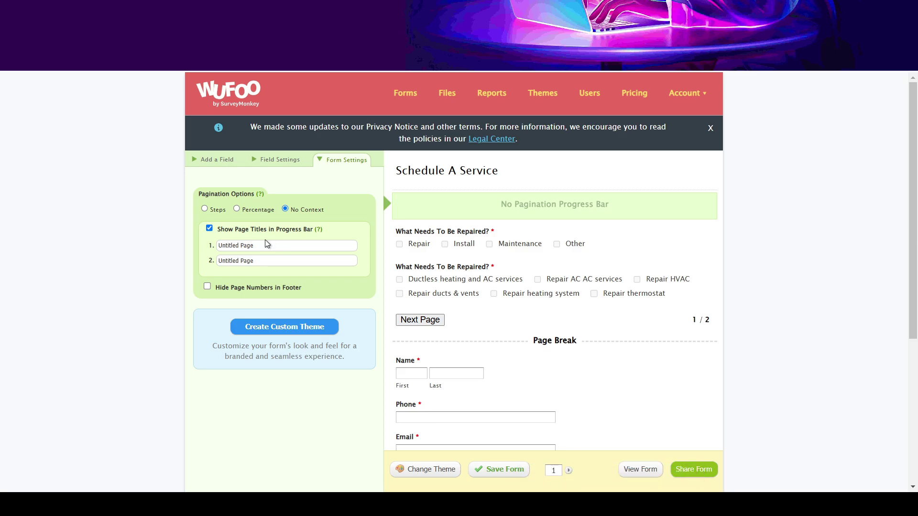
left_click(249, 212)
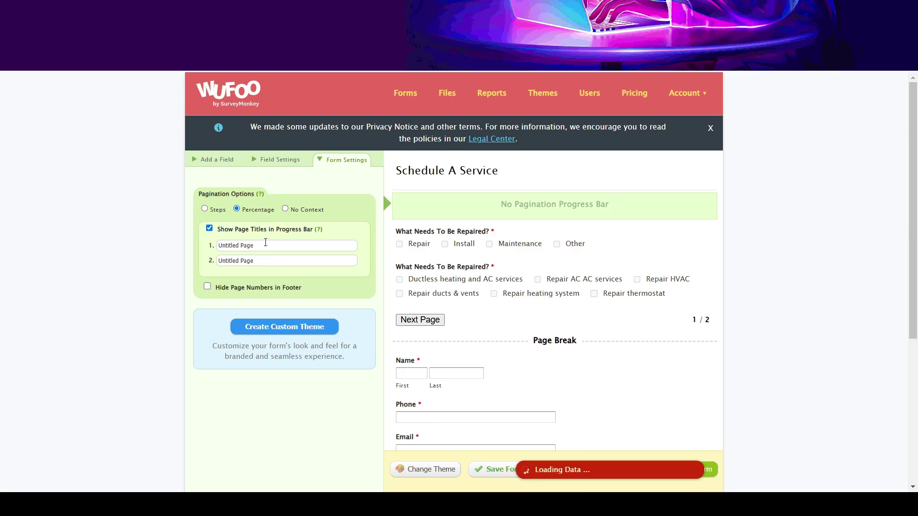
- Replace the two page titles in the progress bar with "Step 1" and "Step @", checking the website's step wording
key("BackSpace")
left_click_drag(258, 260, 197, 266)
key("BackSpace")
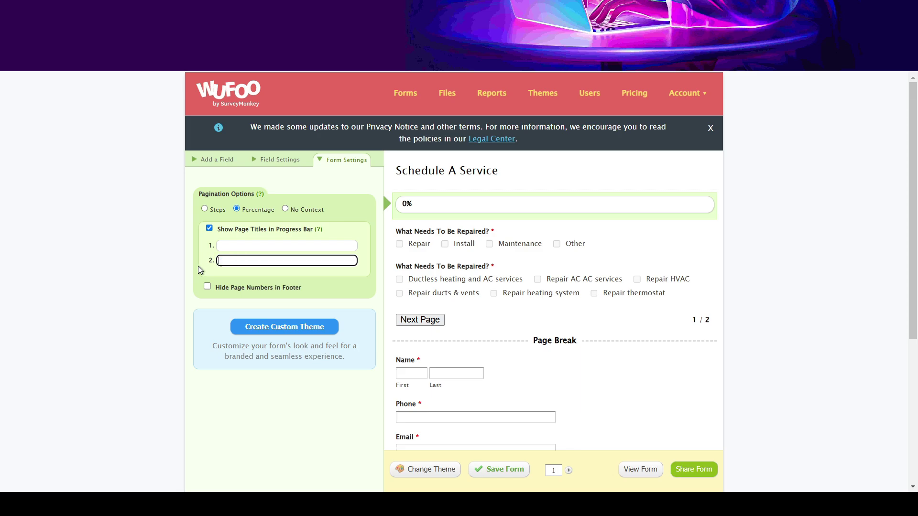
left_click(223, 244)
type("Step 1")
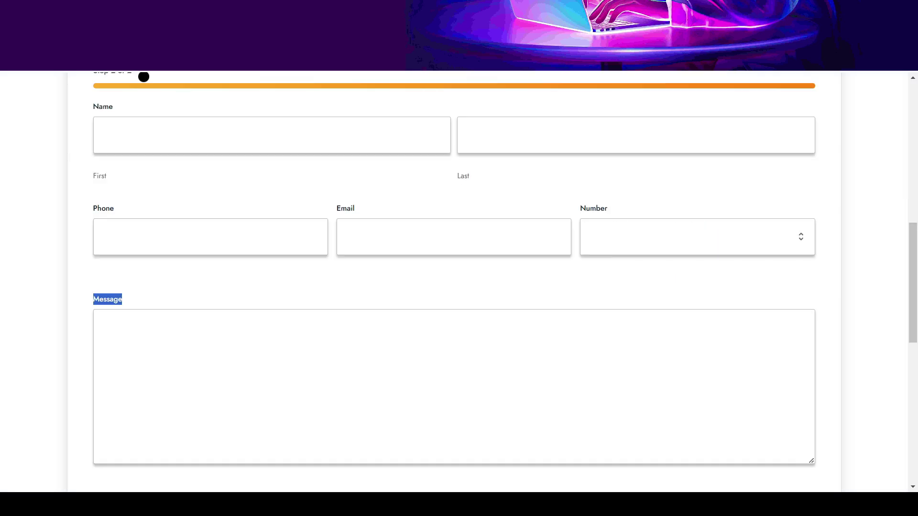
scroll(254, 85, "up", 4)
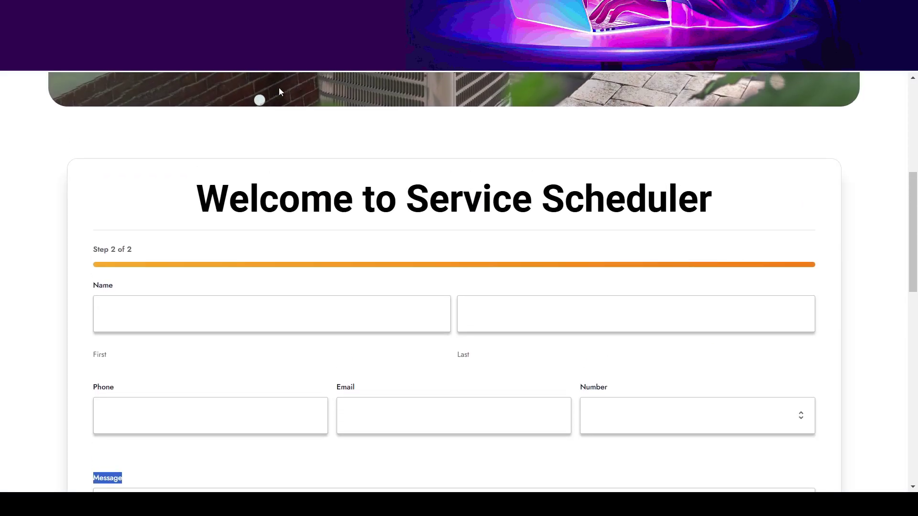
type("1")
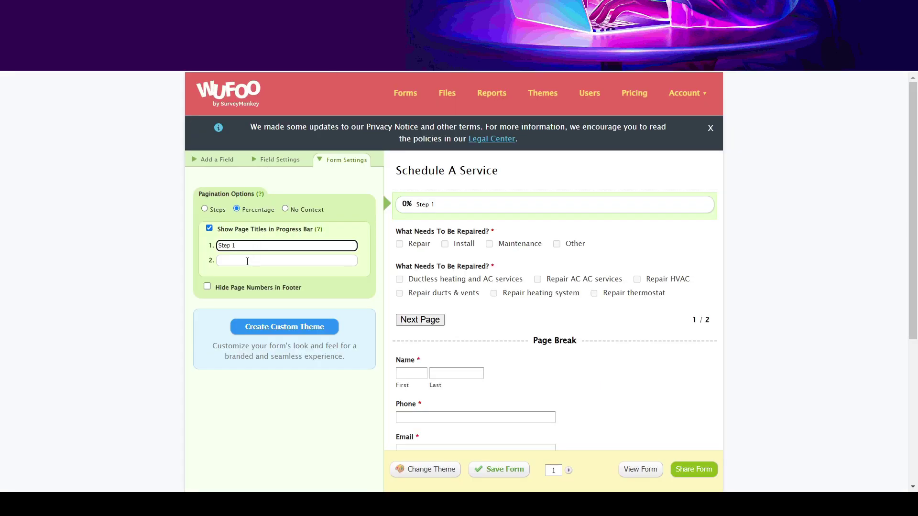
left_click(247, 261)
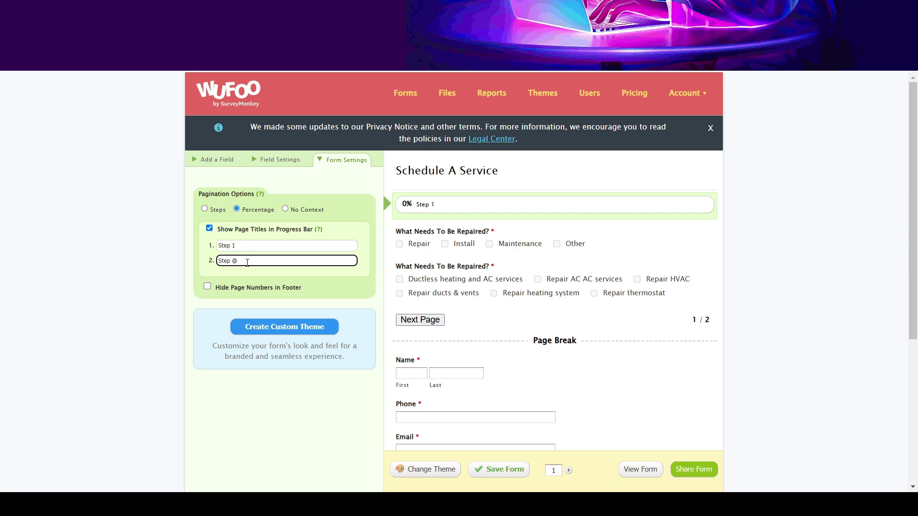
- Review both pages of the form from the repair questions down to Message, along with the available field types
scroll(454, 262, "down", 3)
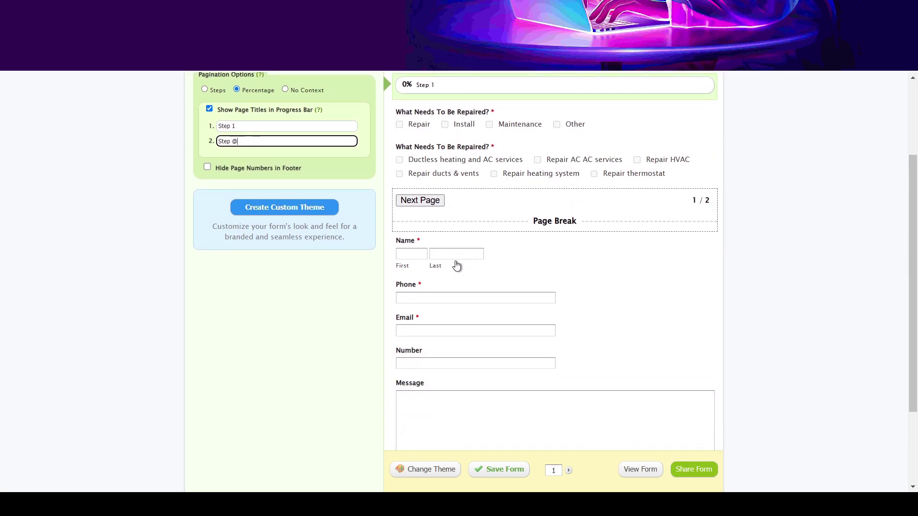
scroll(457, 266, "up", 3)
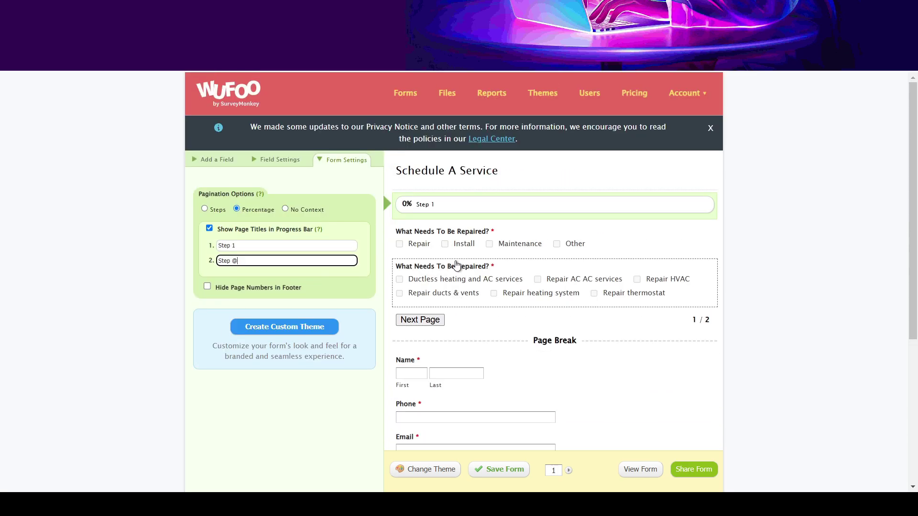
scroll(457, 266, "down", 6)
scroll(456, 266, "up", 1)
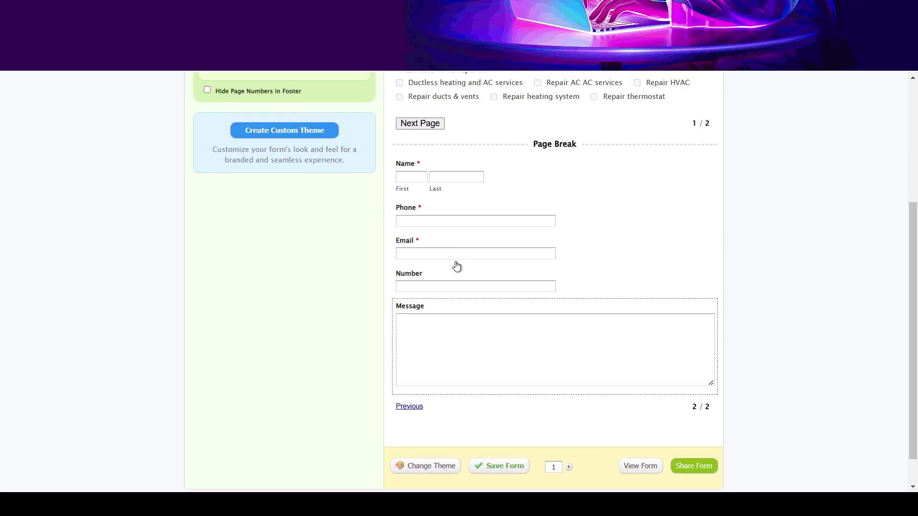
scroll(457, 265, "up", 5)
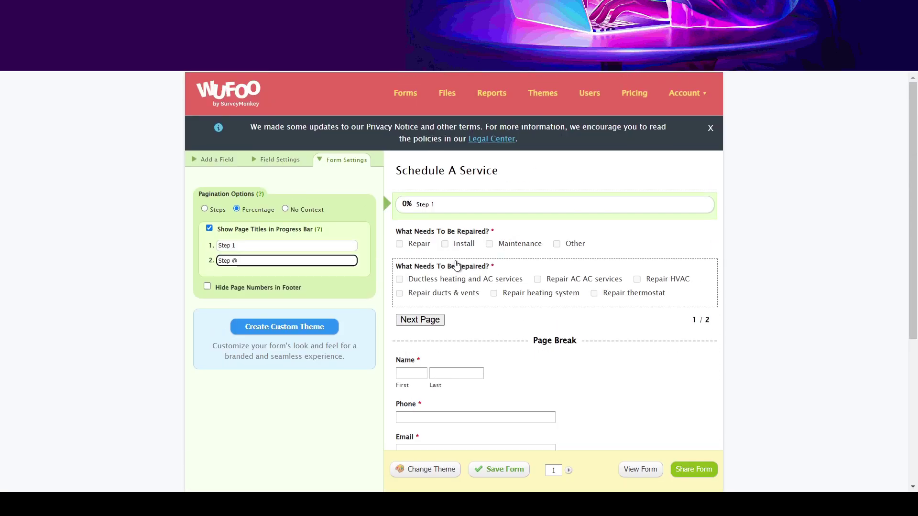
left_click(272, 163)
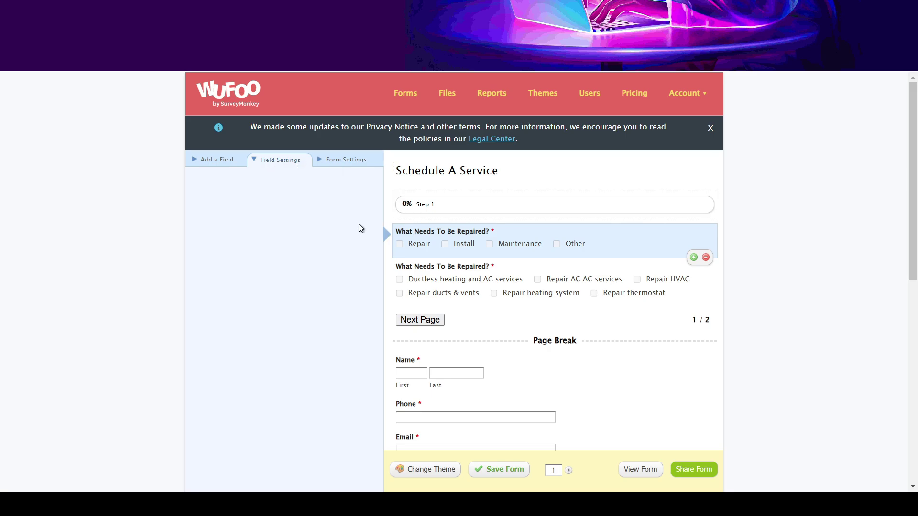
left_click(218, 160)
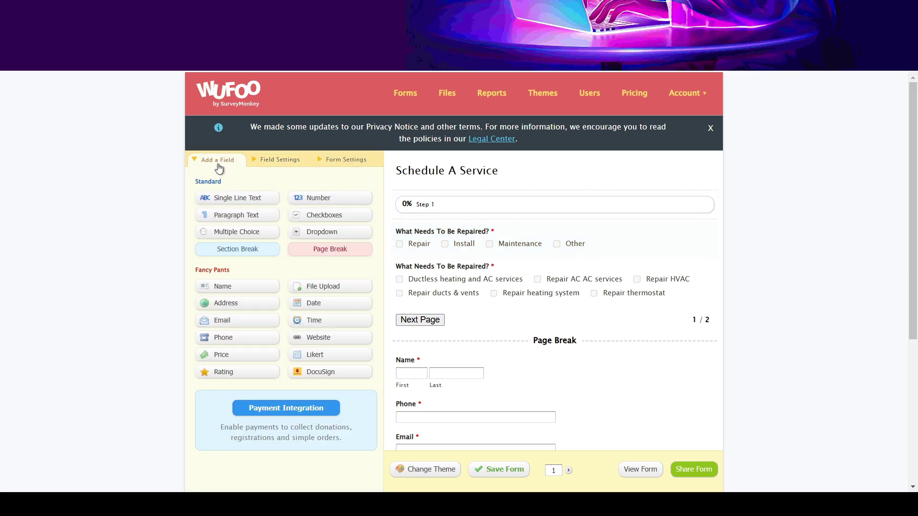
scroll(328, 242, "down", 2)
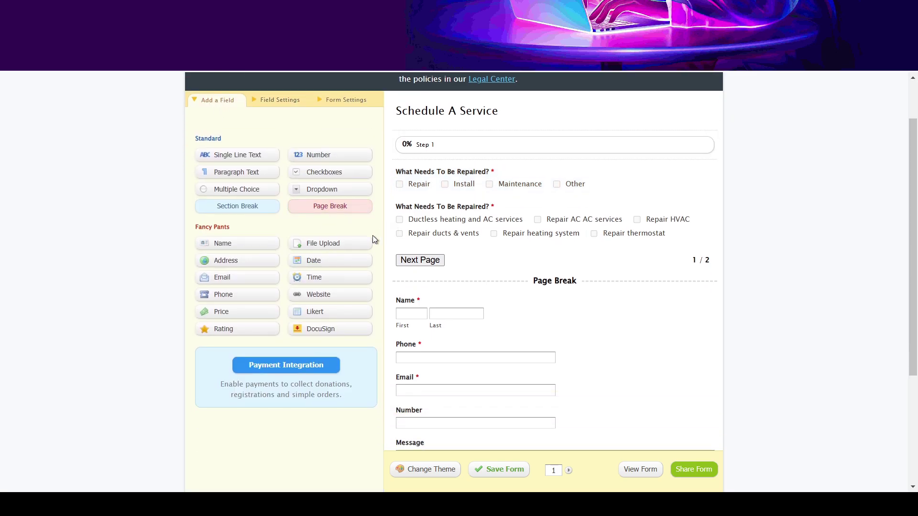
scroll(363, 246, "up", 2)
- Set the form title alignment to Center Aligned
left_click(358, 161)
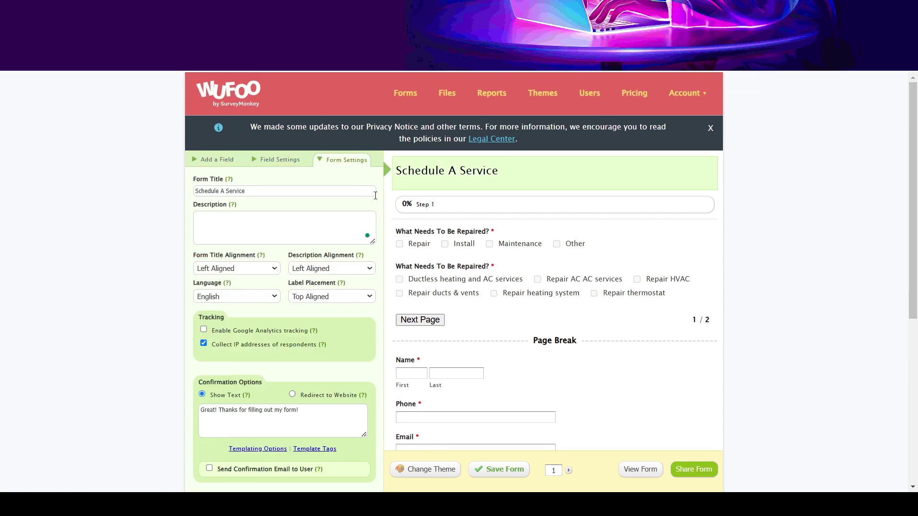
mouse_move(363, 234)
left_click(245, 288)
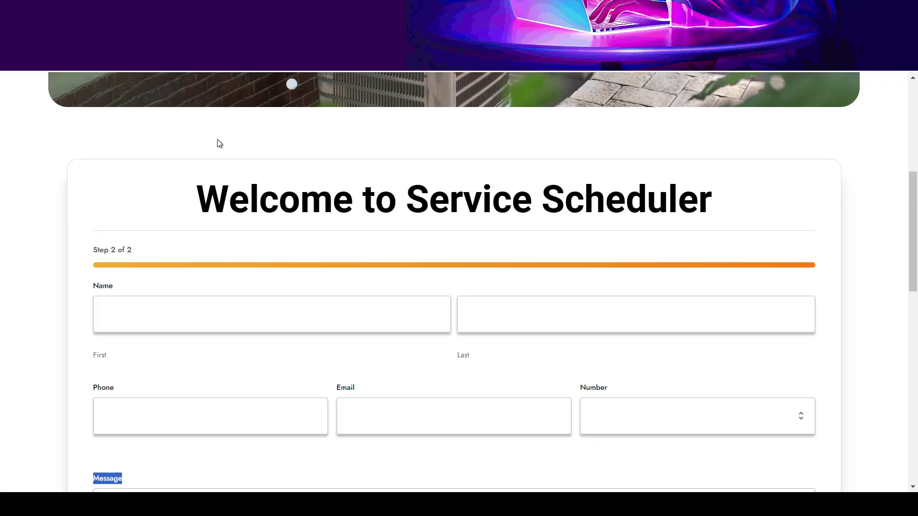
- Copy the website's heading "Welcome to Service Scheduler" and use it to replace the form title
left_click_drag(188, 199, 731, 181)
key("ctrl+c")
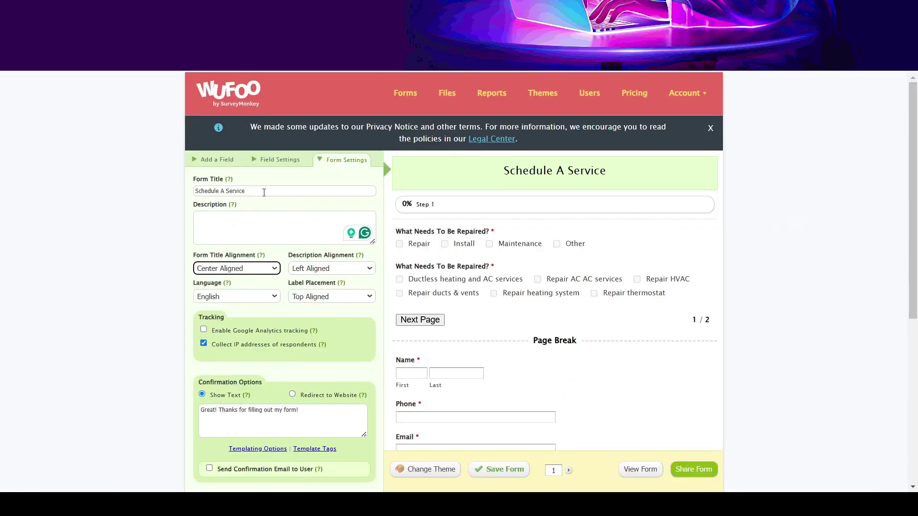
left_click_drag(261, 191, 167, 209)
key("ctrl+v")
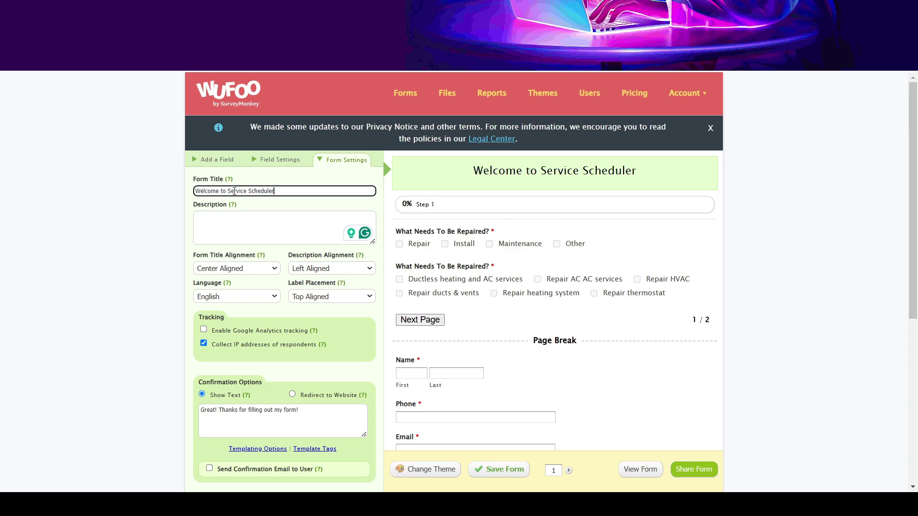
- Look through the form's tracking, confirmation and activity limit settings
scroll(310, 239, "down", 1)
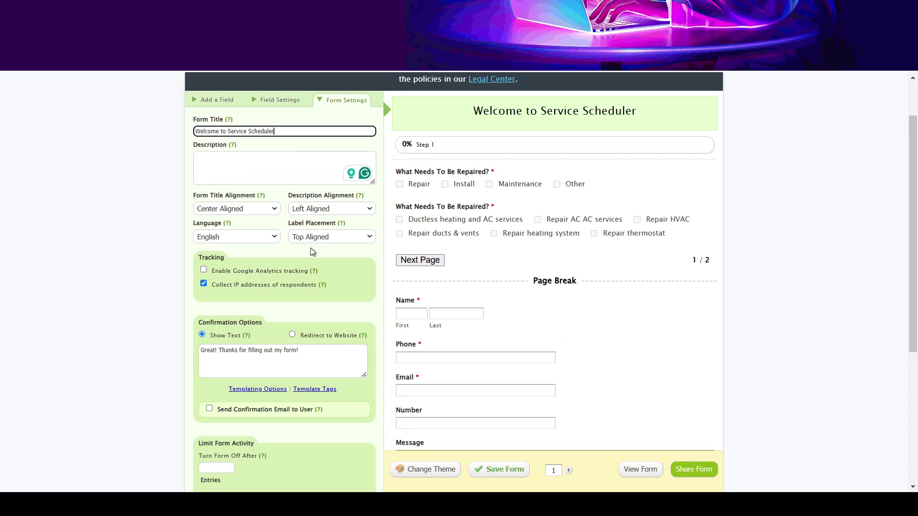
scroll(311, 249, "down", 3)
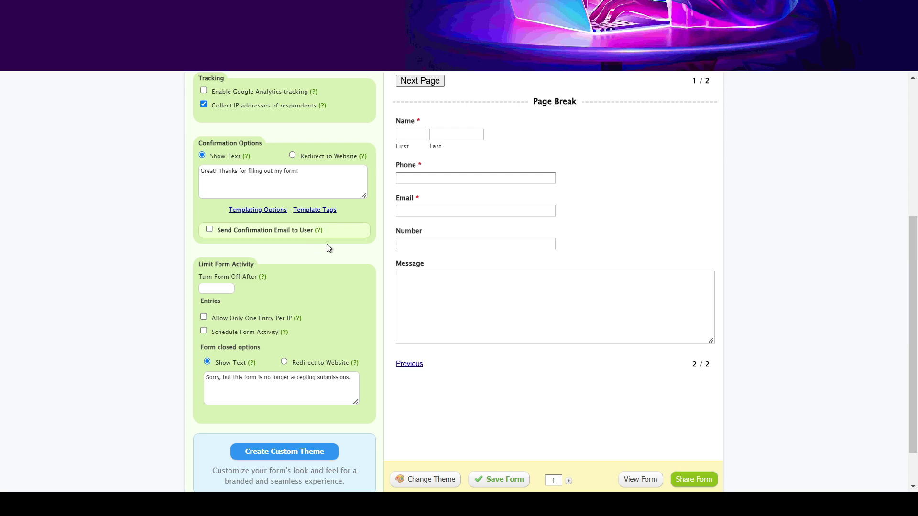
- Examine the Message field's settings and recheck the form settings from the title down to the form closed options
scroll(334, 247, "down", 1)
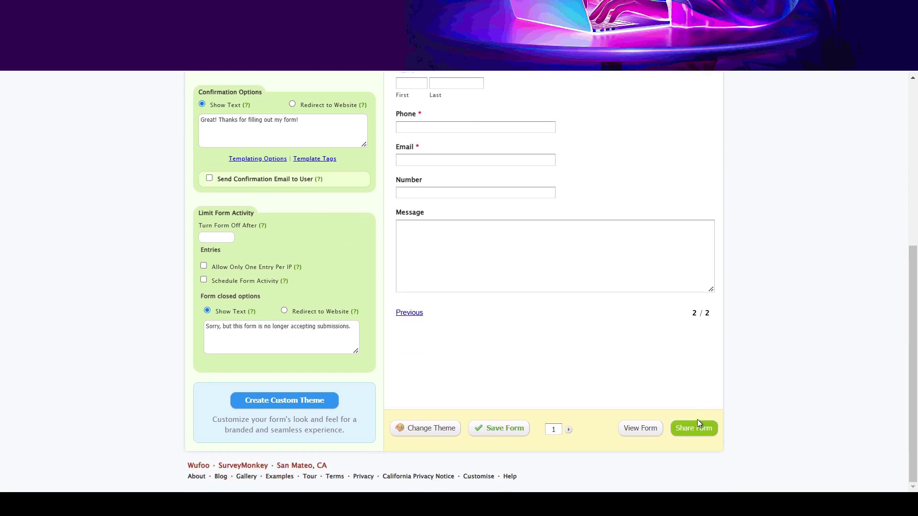
scroll(608, 356, "up", 1)
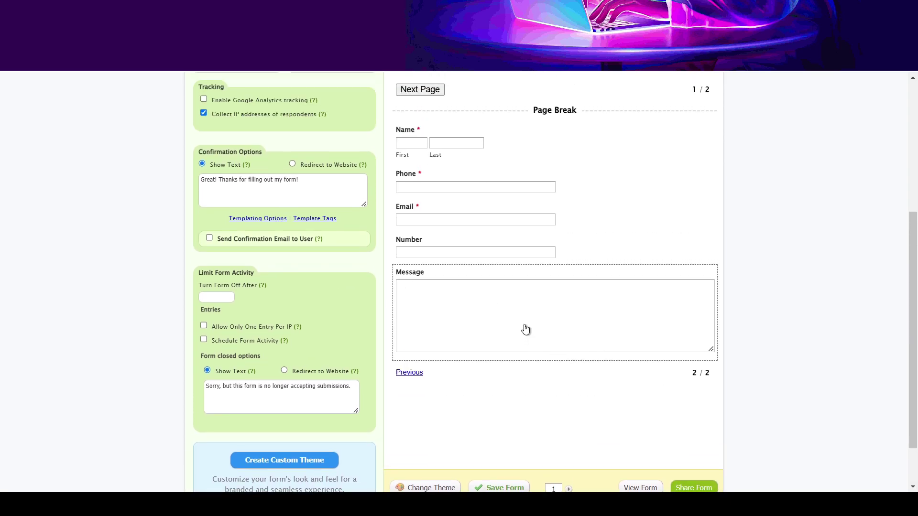
left_click(525, 330)
scroll(325, 329, "down", 1)
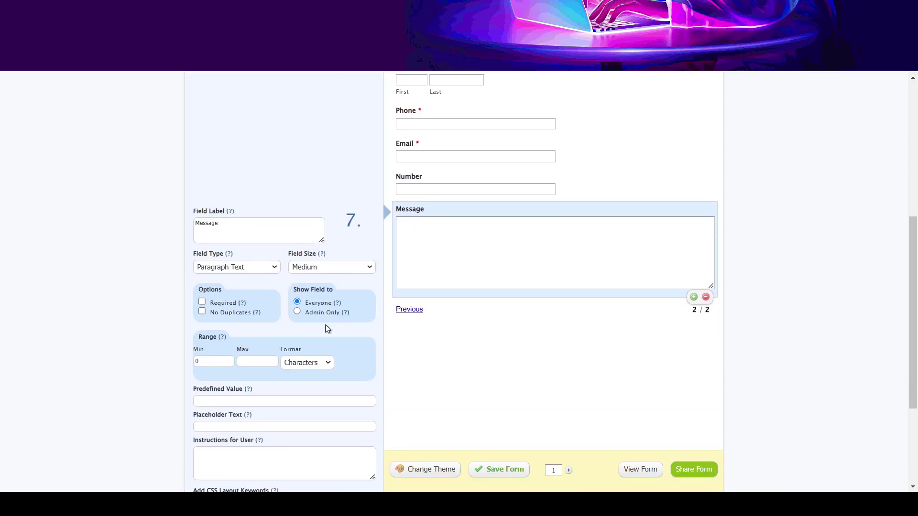
scroll(326, 328, "down", 2)
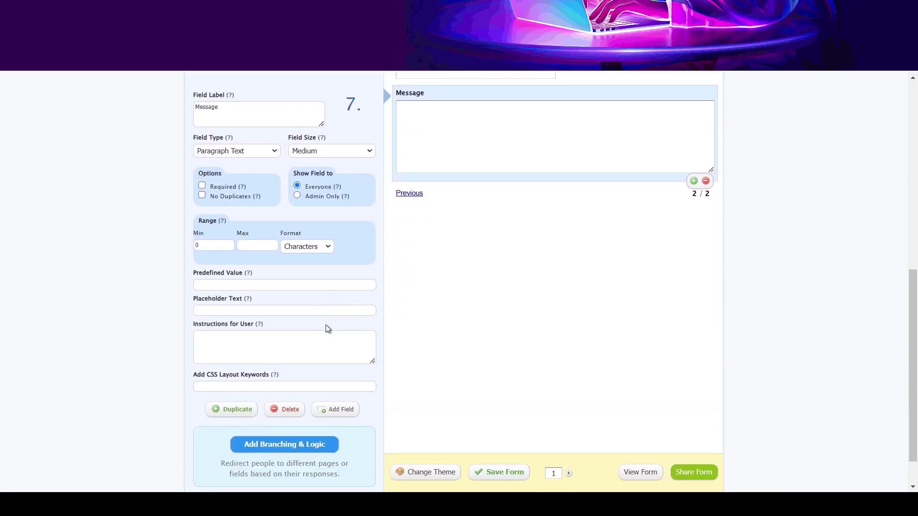
scroll(325, 329, "up", 7)
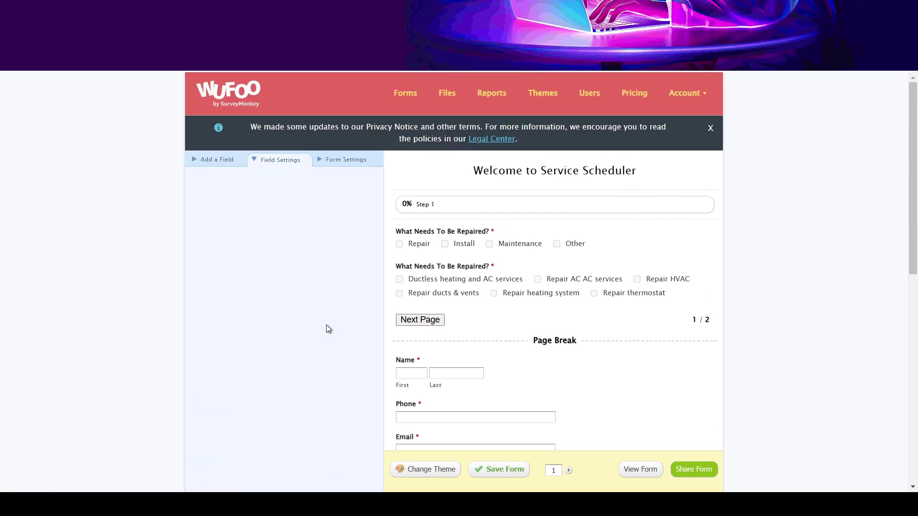
left_click(346, 161)
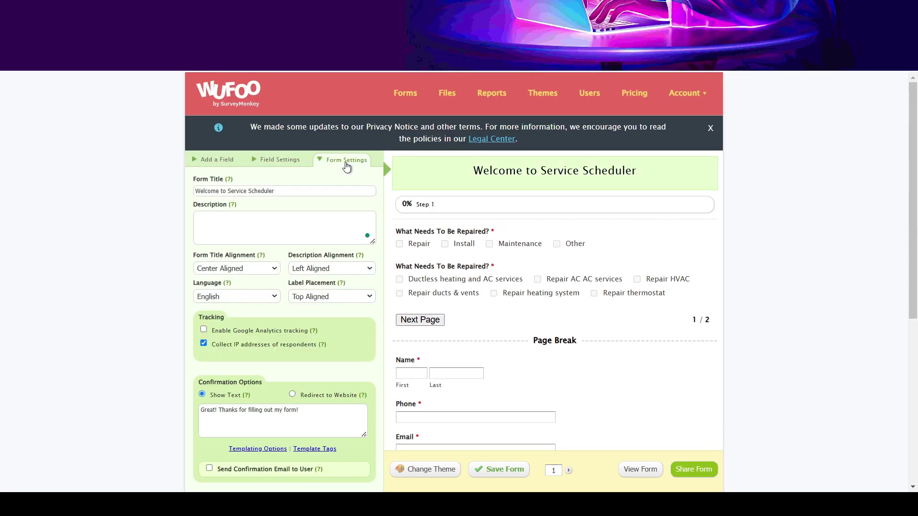
scroll(346, 163, "down", 1)
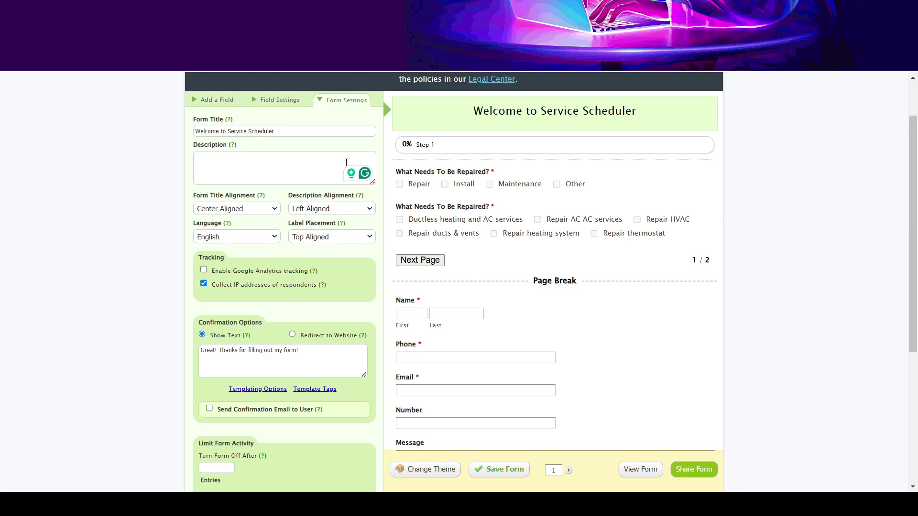
scroll(346, 163, "down", 2)
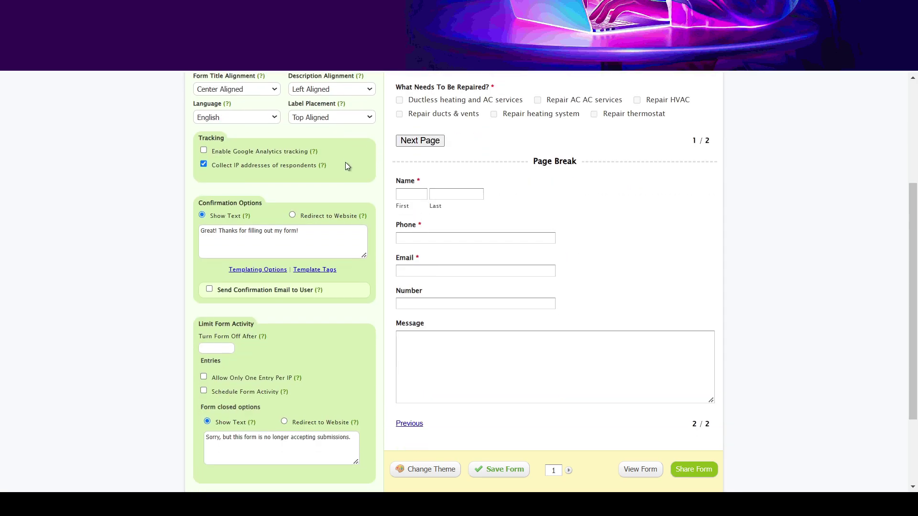
scroll(346, 165, "down", 2)
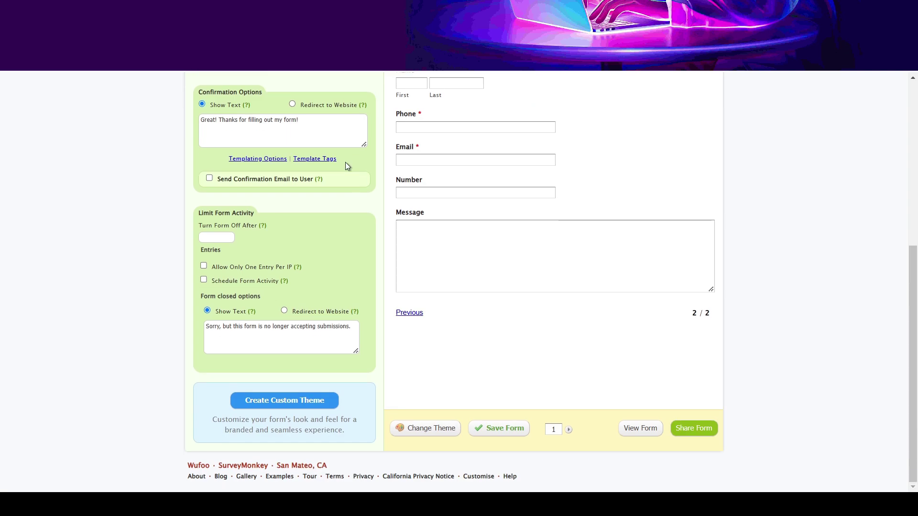
scroll(347, 166, "up", 1)
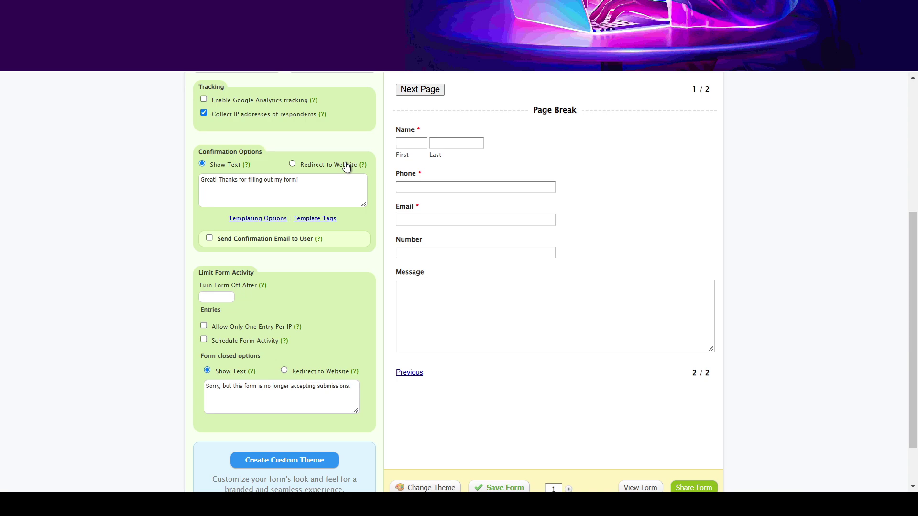
scroll(689, 122, "down", 1)
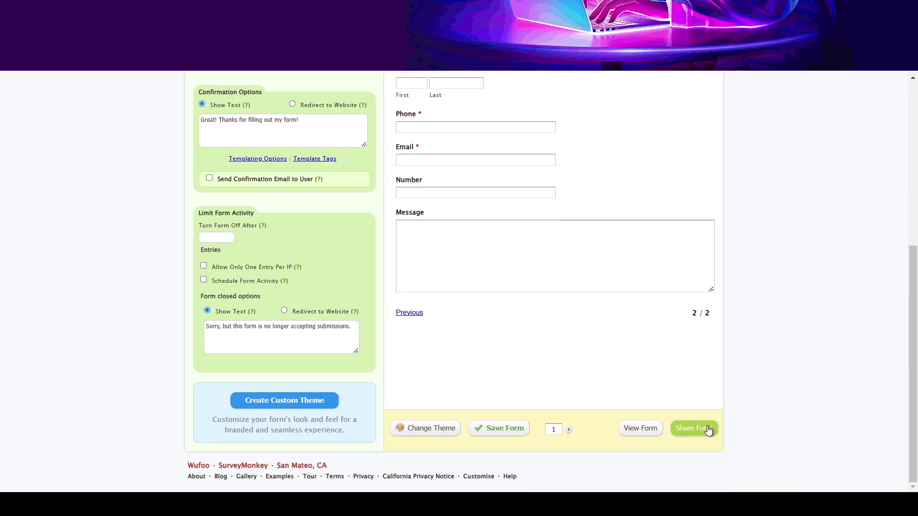
- Save the changes to the new service scheduler form and open its sharing page
left_click(651, 437)
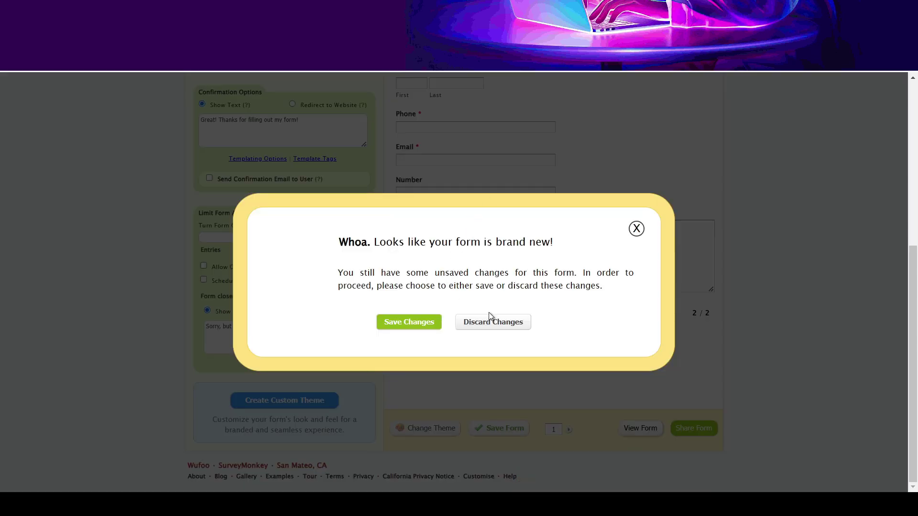
left_click(407, 329)
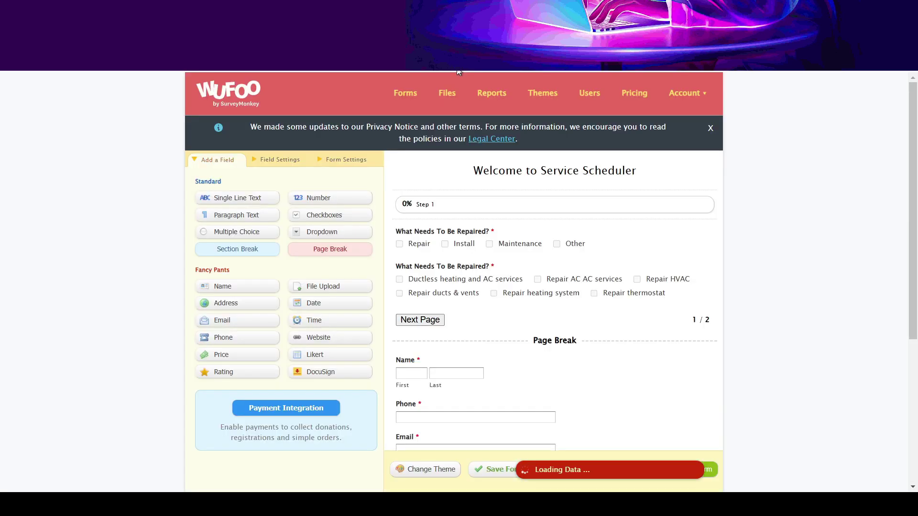
scroll(537, 244, "down", 1)
scroll(537, 246, "down", 2)
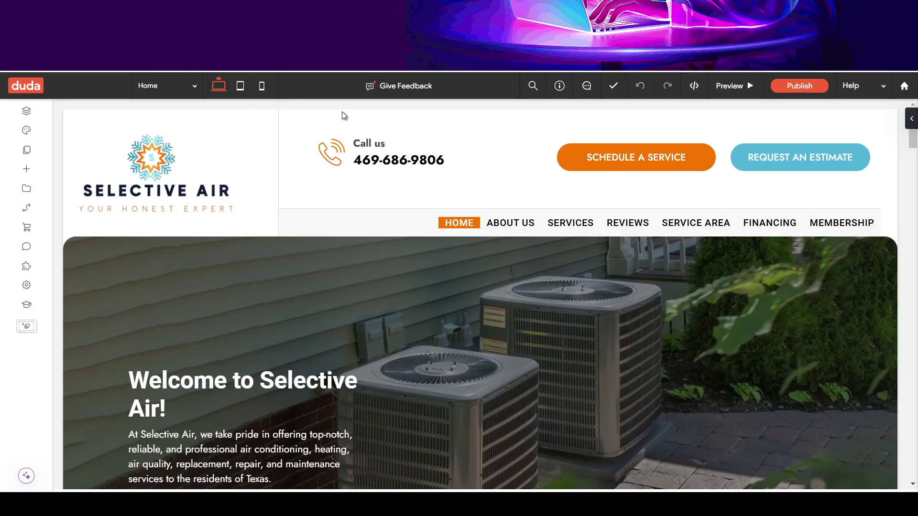
- Switch to the Duda website editor and open the Schedule A Service page for editing
scroll(291, 168, "down", 3)
left_click(32, 146)
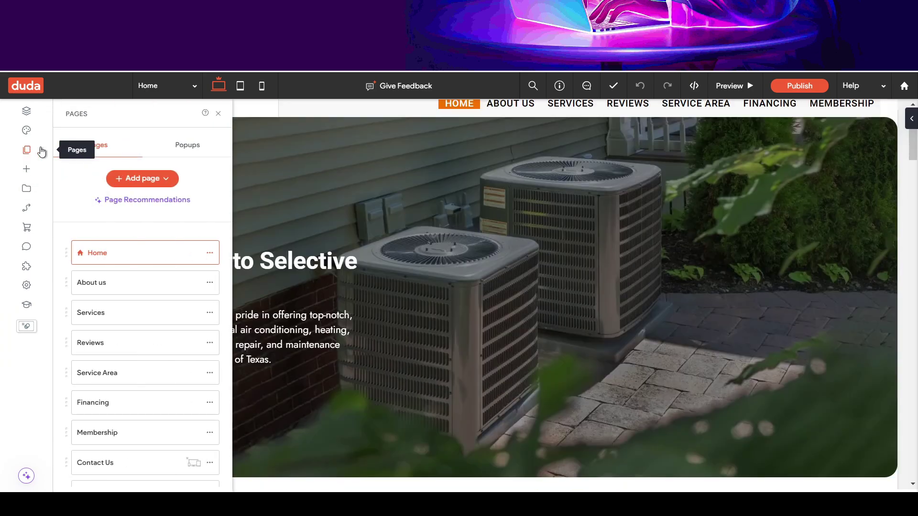
scroll(144, 328, "down", 3)
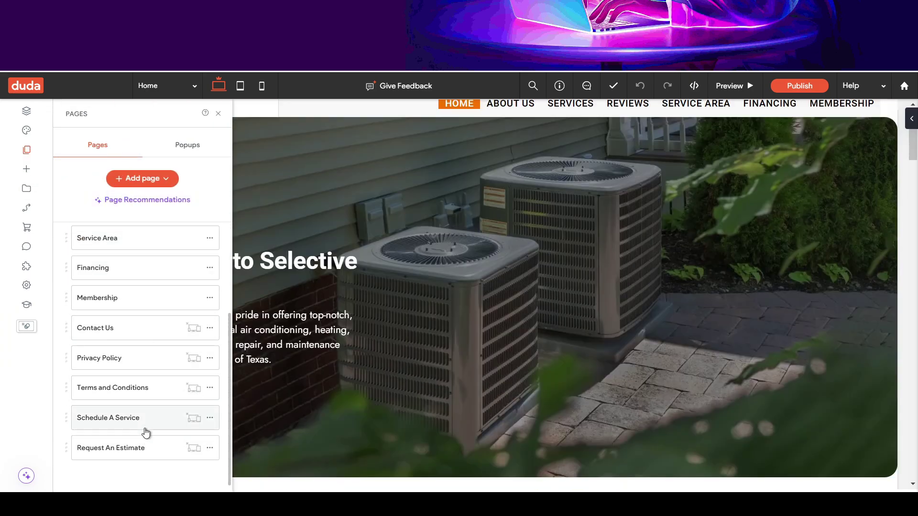
left_click(180, 409)
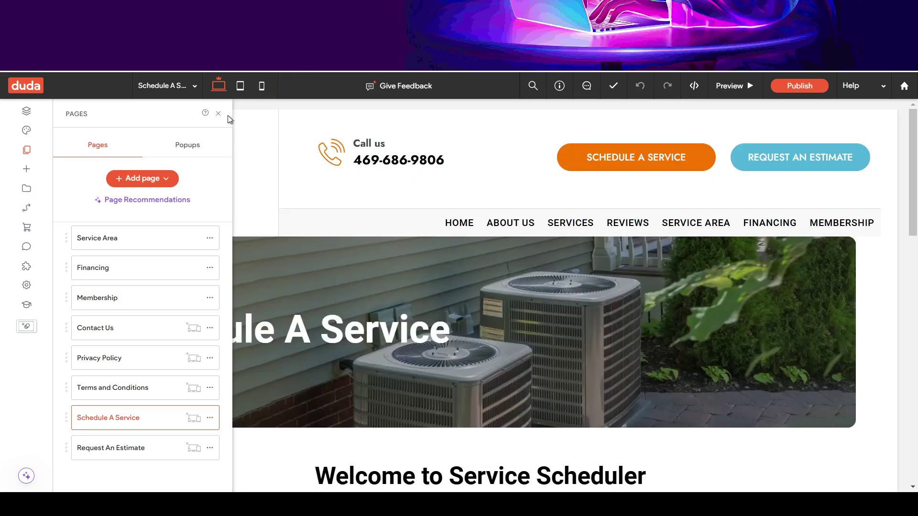
left_click(218, 113)
- Delete the "Welcome to Service Scheduler" heading and the existing contact form below it from the page
scroll(516, 268, "down", 3)
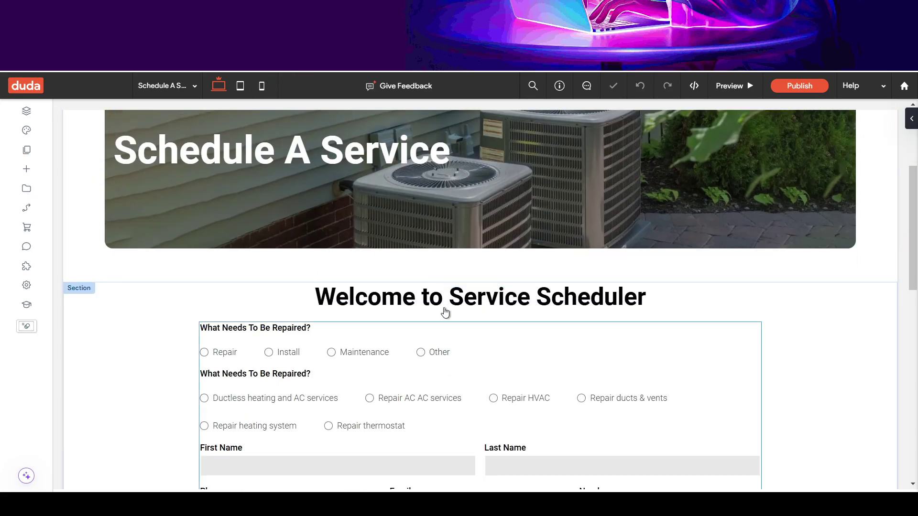
scroll(414, 299, "down", 1)
right_click(420, 237)
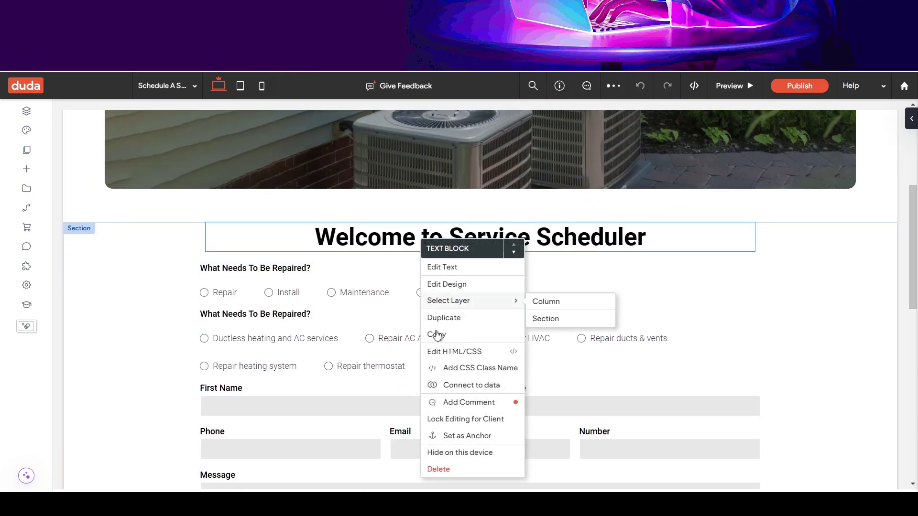
left_click(439, 469)
right_click(483, 243)
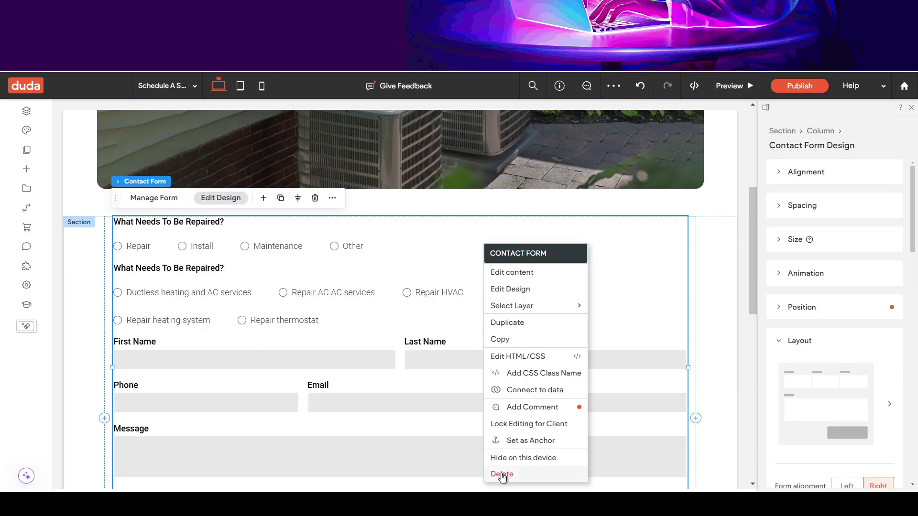
left_click(502, 475)
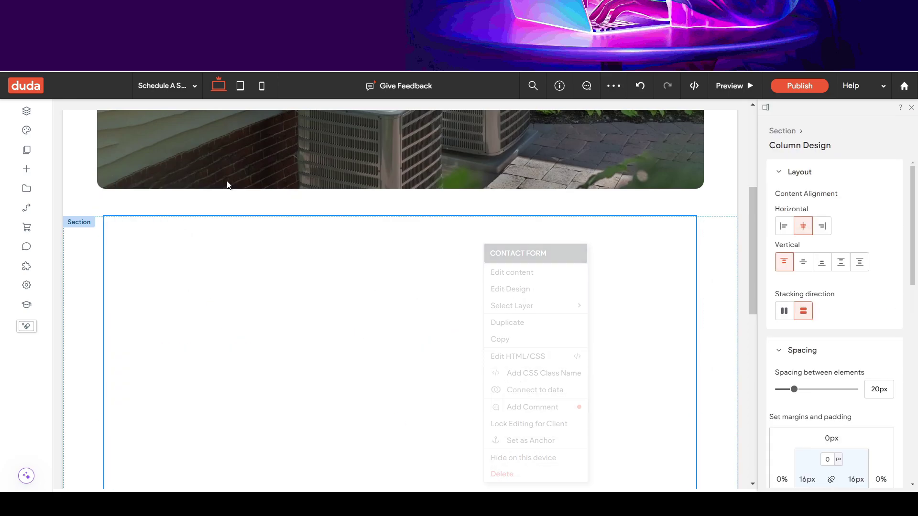
- Add an HTML widget to the emptied column of the section below the page banner
left_click(26, 169)
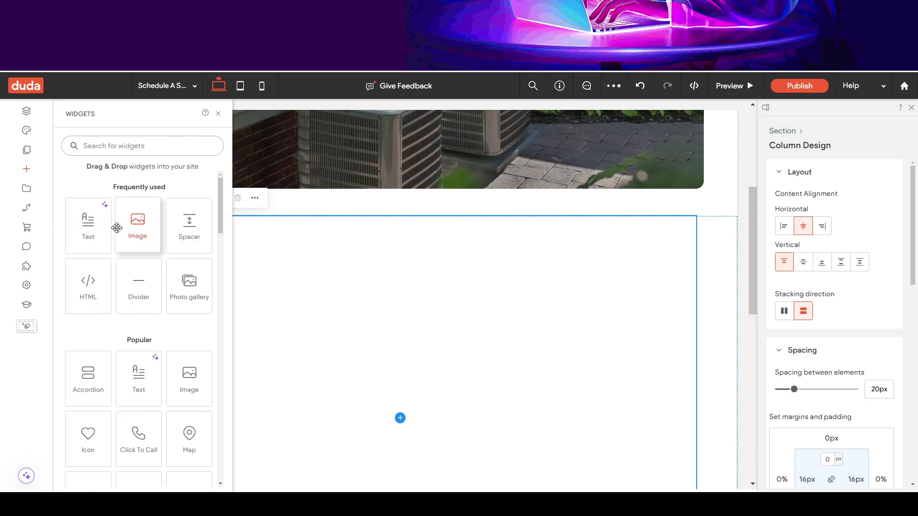
scroll(100, 227, "down", 2)
left_click_drag(100, 227, 408, 389)
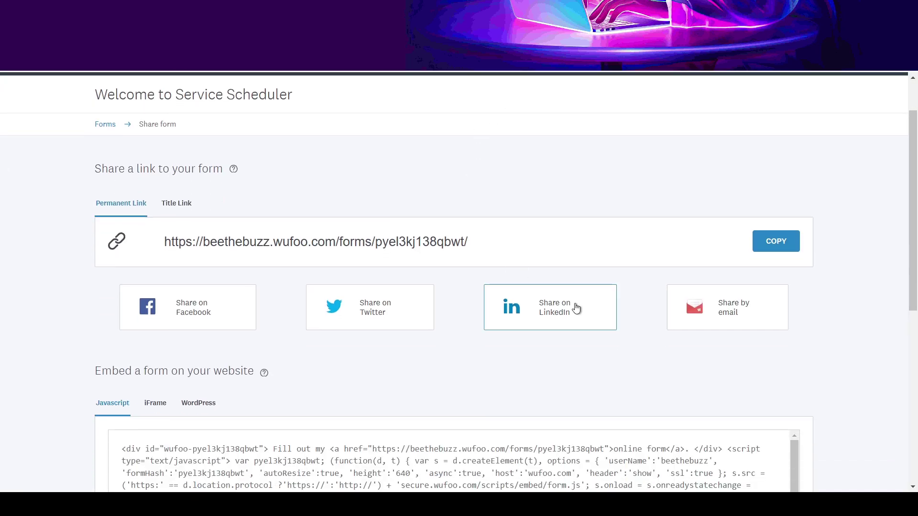
- Copy the form's Javascript embed code from Wufoo, replace the HTML widget's placeholder content with it and update the widget
scroll(568, 325, "down", 5)
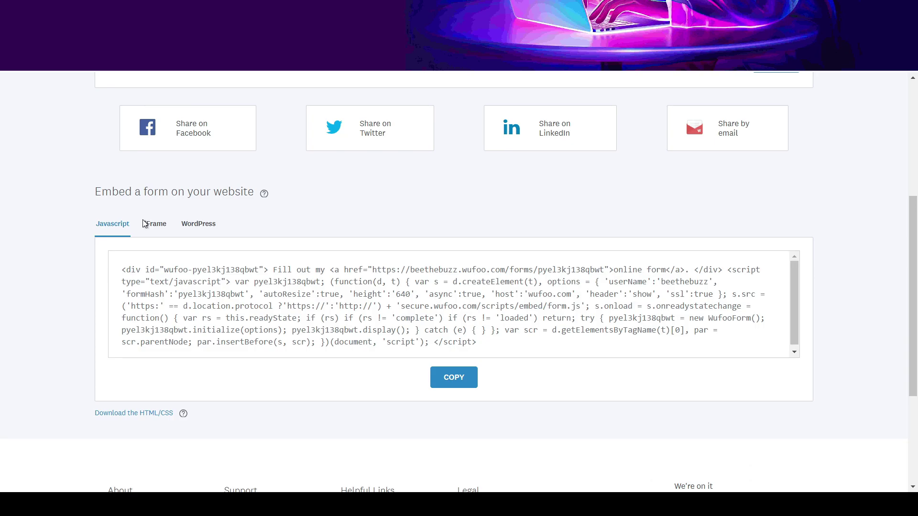
left_click(468, 376)
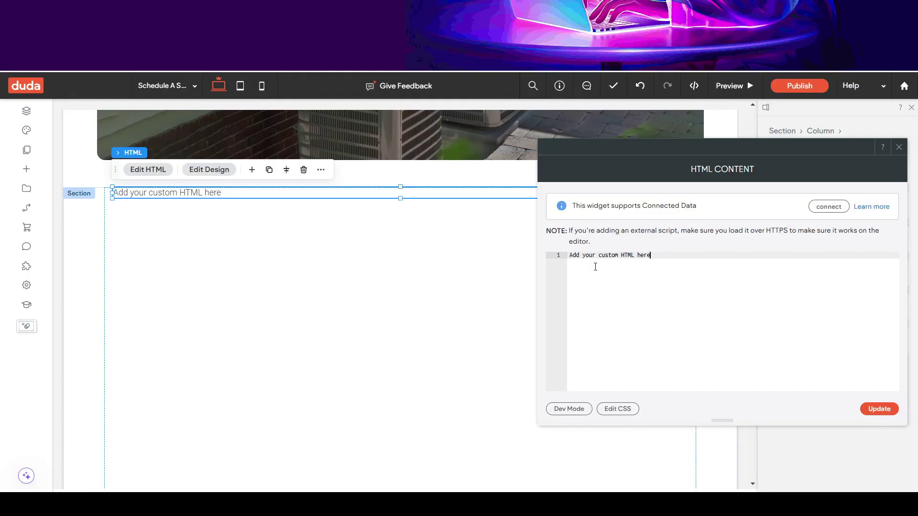
key("ctrl+a")
key("ctrl+v")
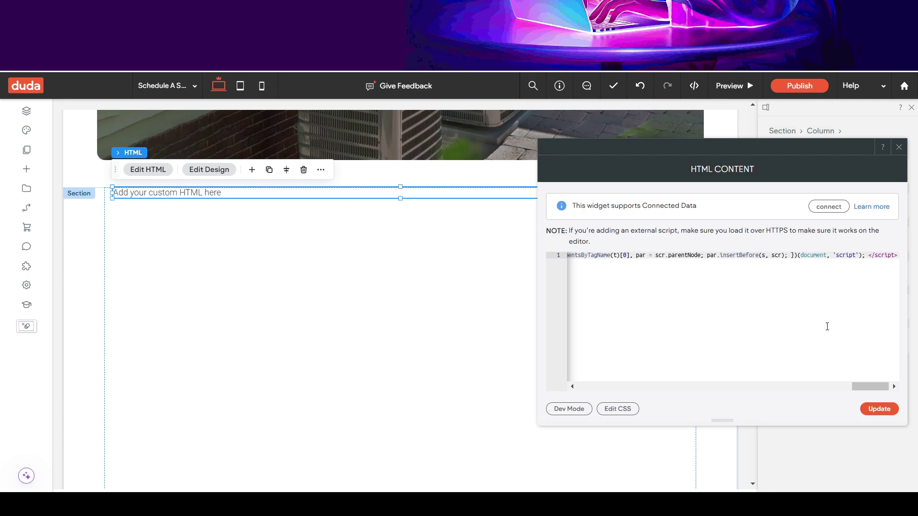
left_click(882, 407)
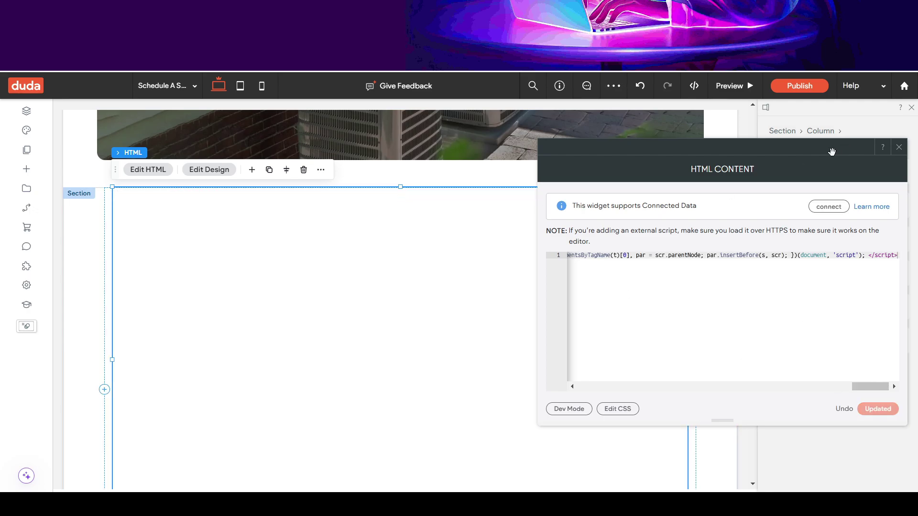
- Inspect the embedded form on the page, moving the HTML content editor aside and closing it along with the design settings
left_click_drag(821, 149, 826, 131)
scroll(386, 292, "down", 3)
scroll(386, 292, "down", 1)
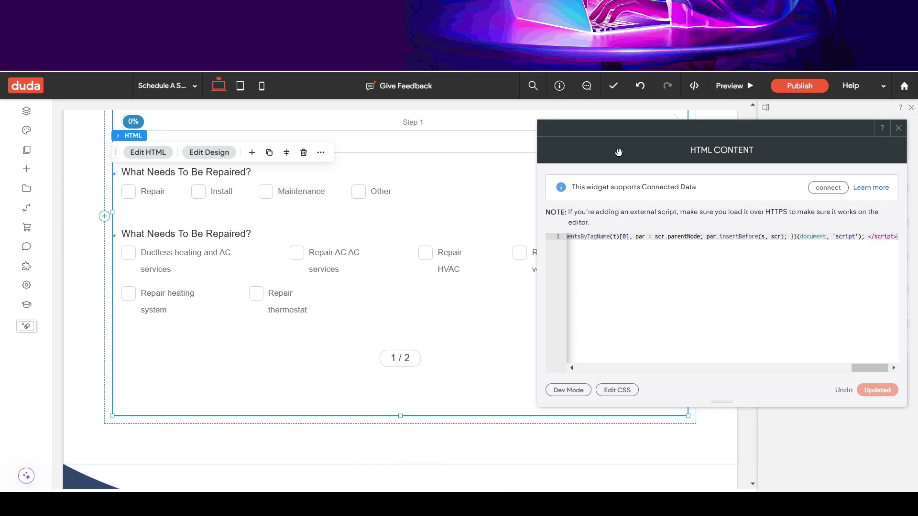
left_click_drag(627, 127, 679, 327)
left_click_drag(647, 363, 621, 266)
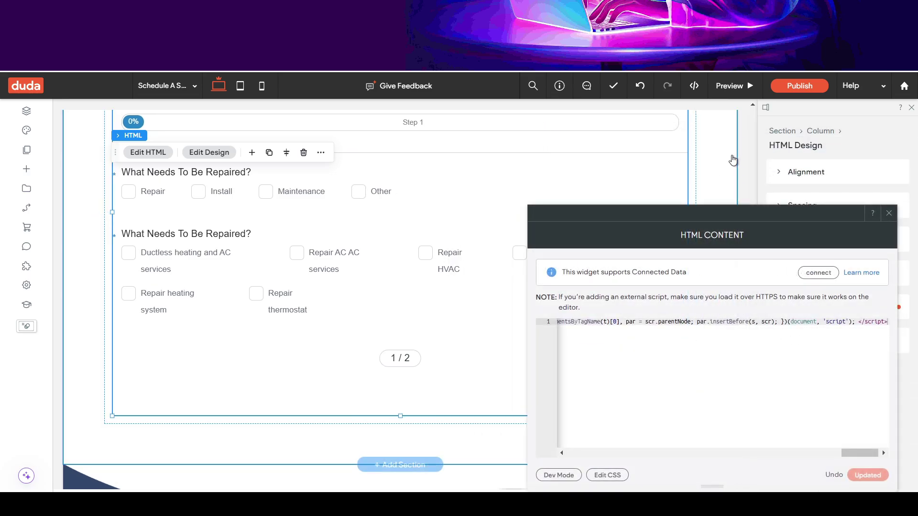
left_click(884, 215)
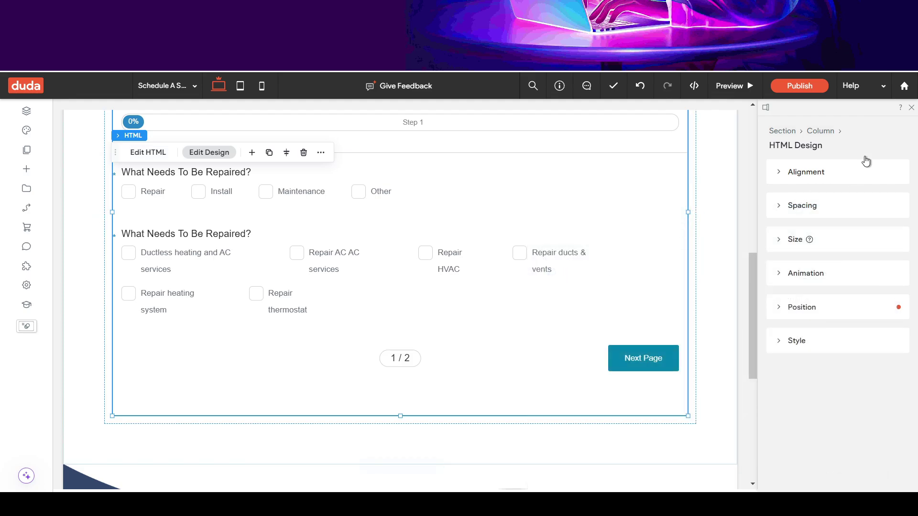
left_click(912, 107)
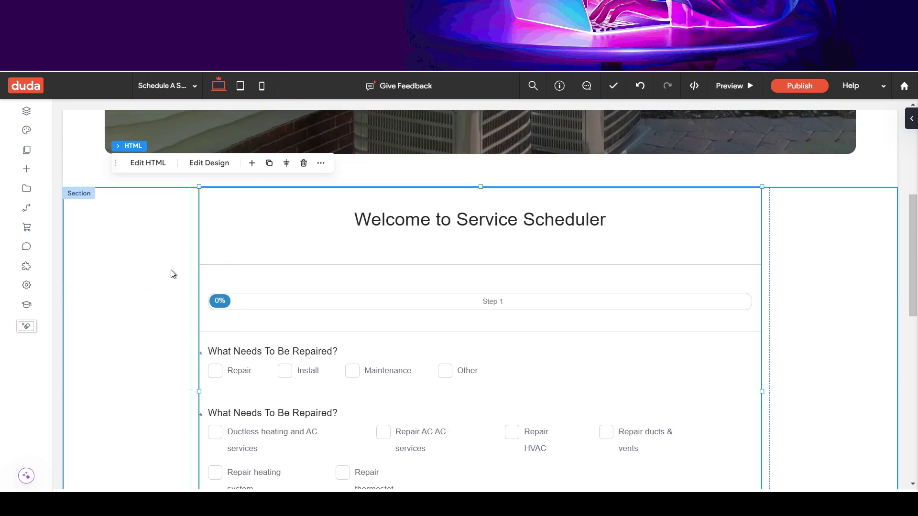
- Turn on Full bleed for the section holding the embedded form and check the form's wider layout
left_click(145, 213)
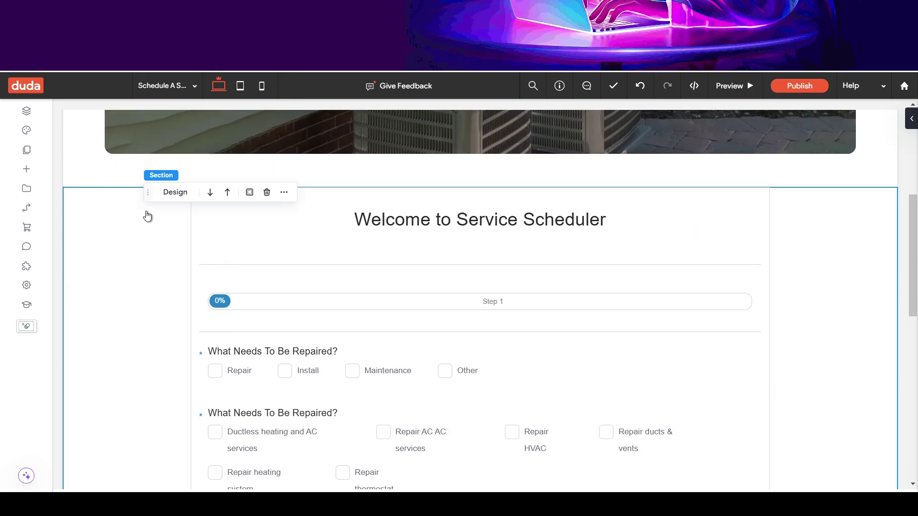
left_click(177, 195)
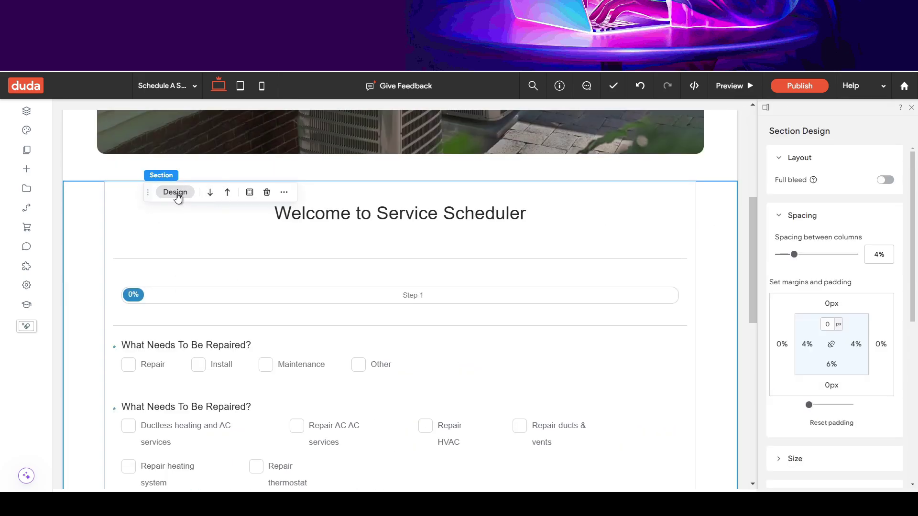
left_click(890, 180)
left_click(911, 108)
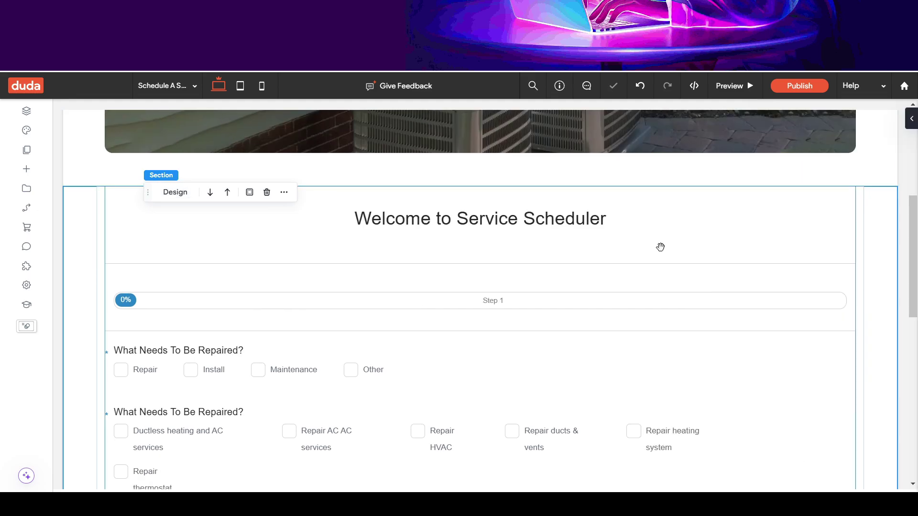
scroll(672, 244, "down", 5)
scroll(765, 230, "up", 4)
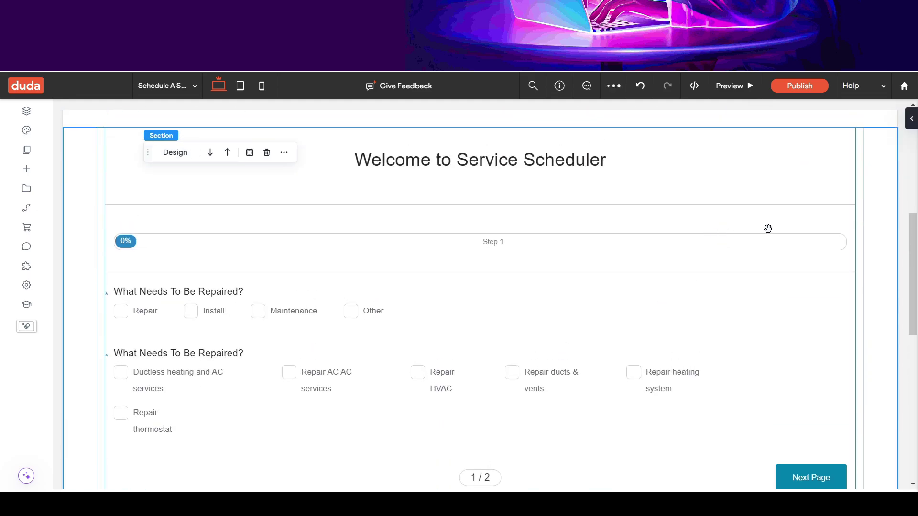
- Check the embedded form's HTML widget on the page, then switch to Wufoo and copy the form's iFrame embed code
left_click(797, 197)
left_click(675, 316)
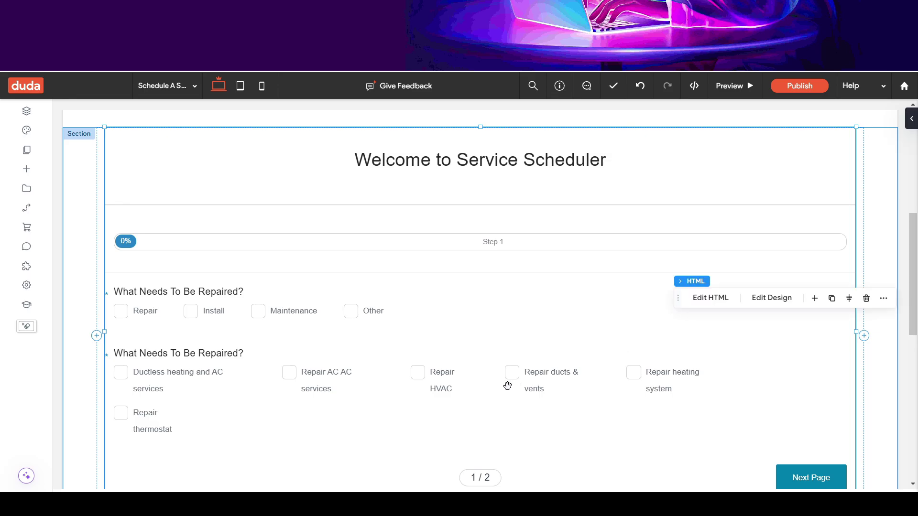
left_click(507, 385)
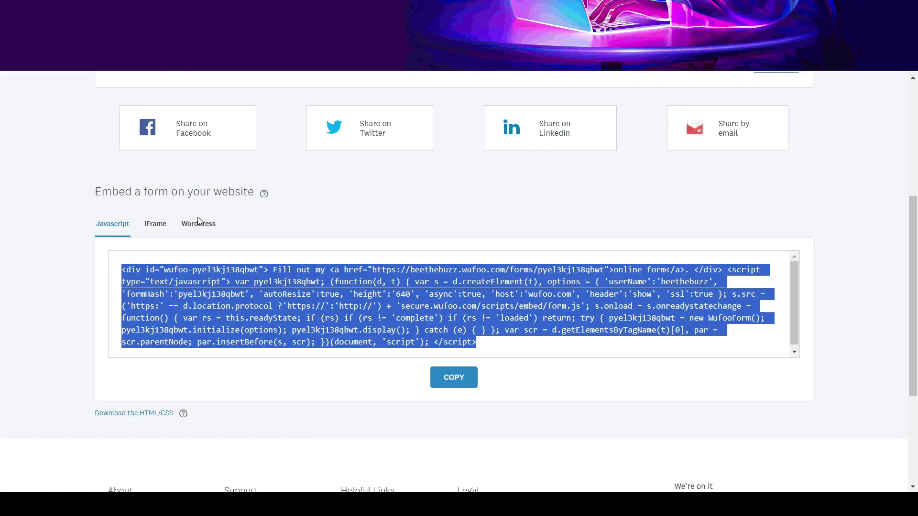
scroll(218, 236, "up", 5)
scroll(218, 239, "down", 4)
scroll(228, 246, "down", 3)
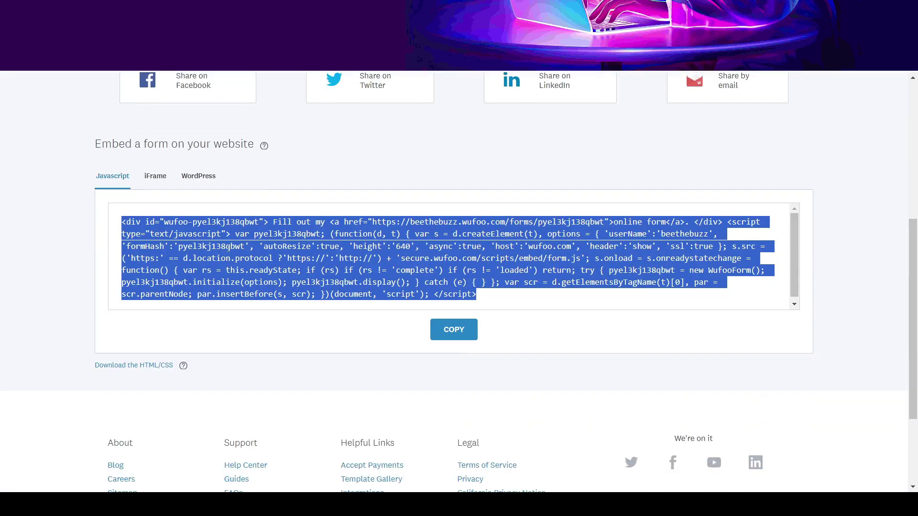
left_click(148, 164)
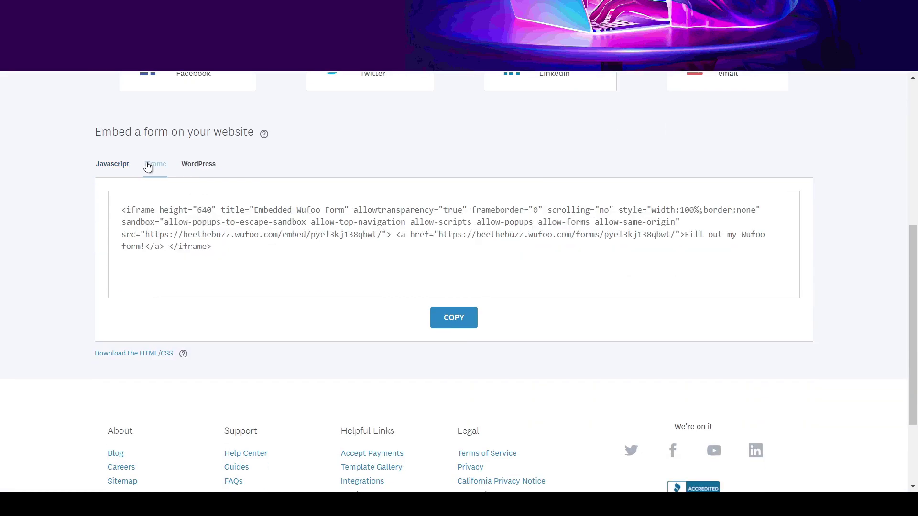
left_click(449, 320)
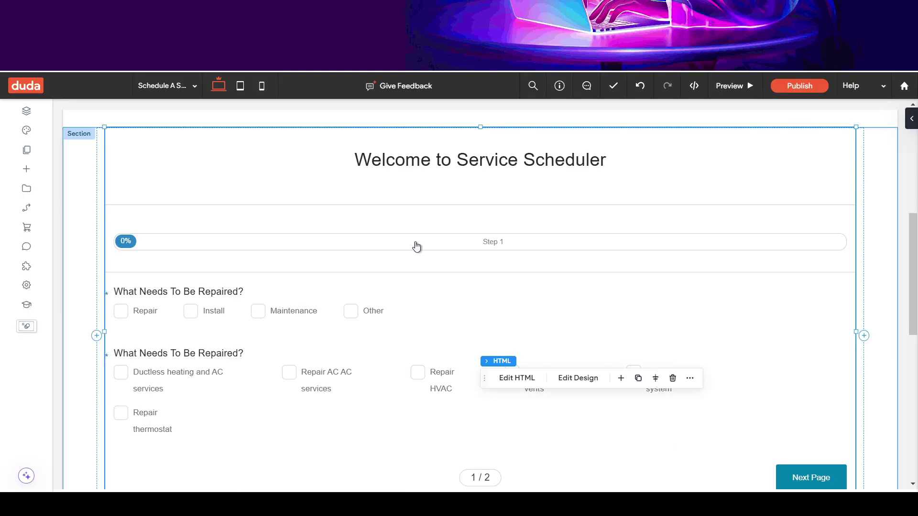
- Return to the Duda editor and open the site's Home page for editing, leaving the list of pages closed
scroll(417, 246, "down", 2)
scroll(324, 271, "up", 5)
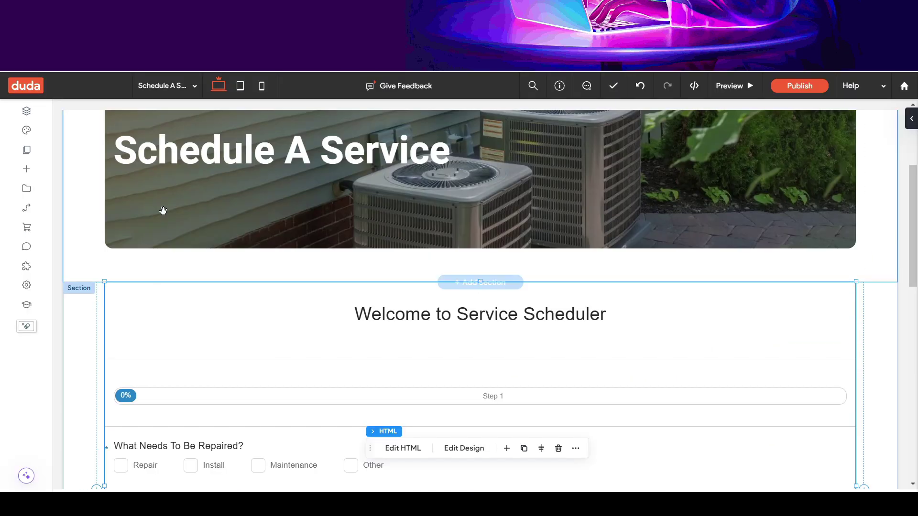
left_click(28, 152)
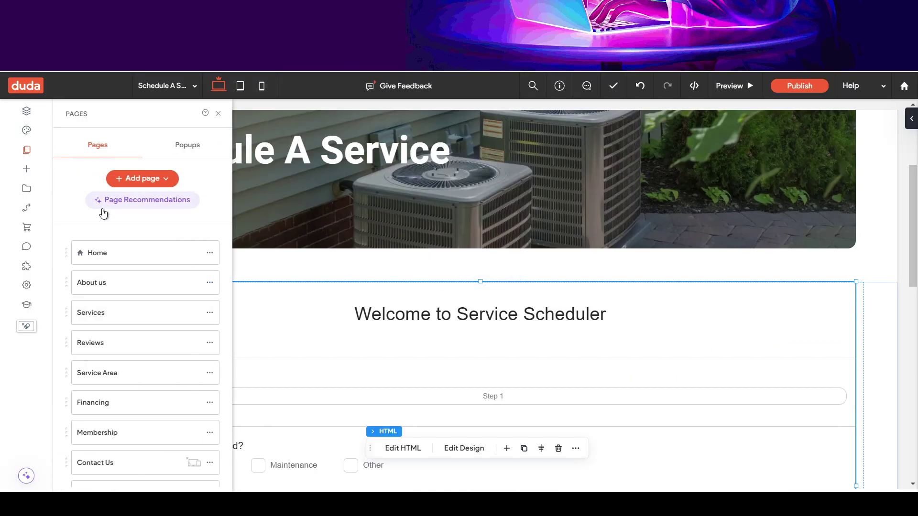
left_click(130, 248)
left_click(219, 114)
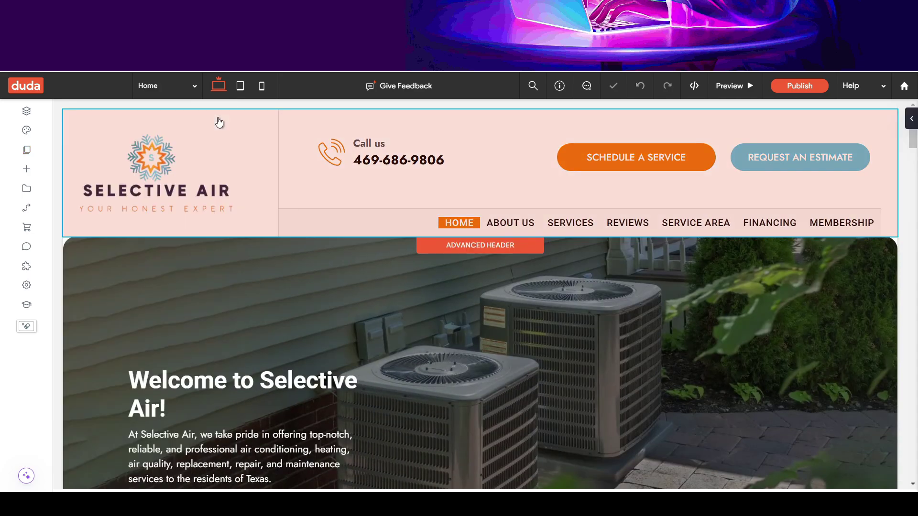
- Link the SCHEDULE A SERVICE button in the Home page's appointment section to the existing Schedule A Service page
scroll(428, 257, "down", 3)
scroll(464, 286, "down", 5)
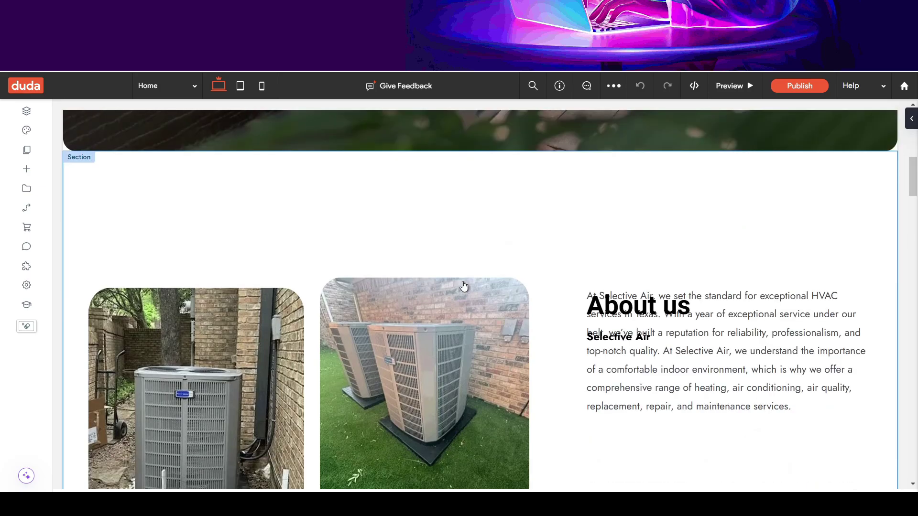
scroll(463, 285, "down", 5)
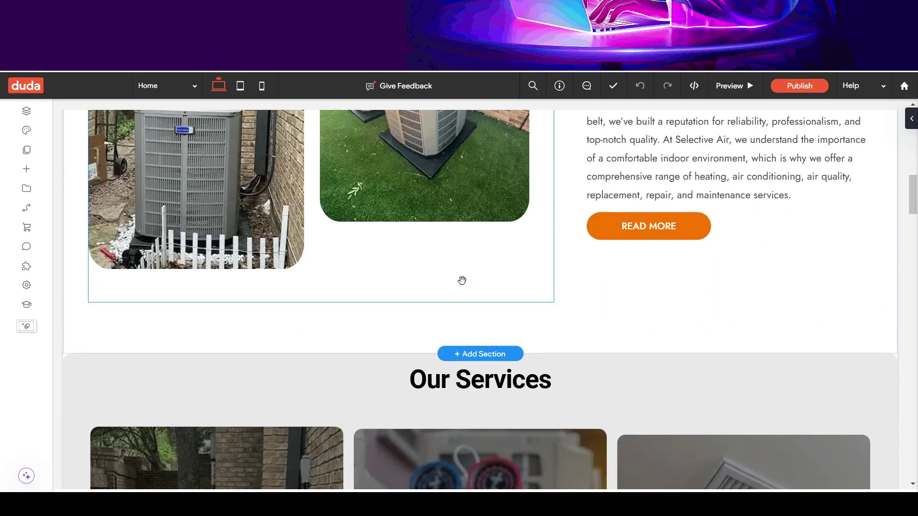
scroll(462, 280, "down", 15)
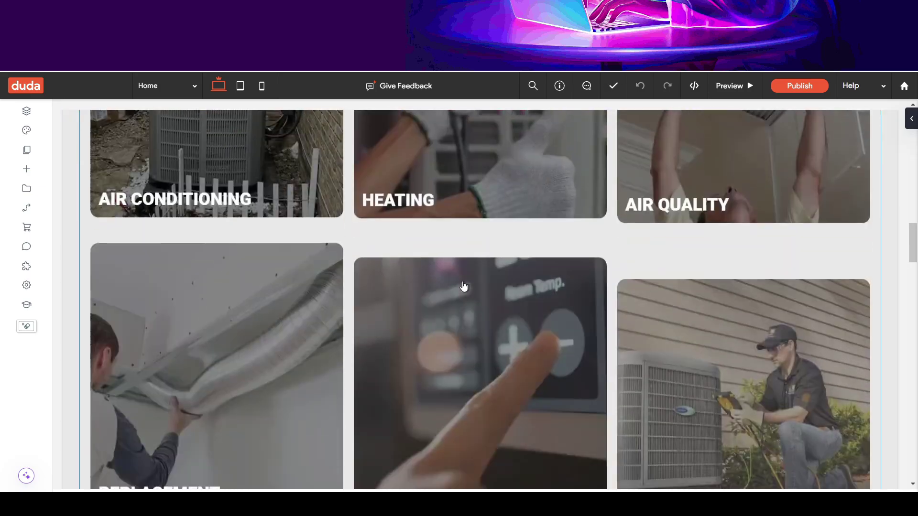
scroll(463, 287, "down", 5)
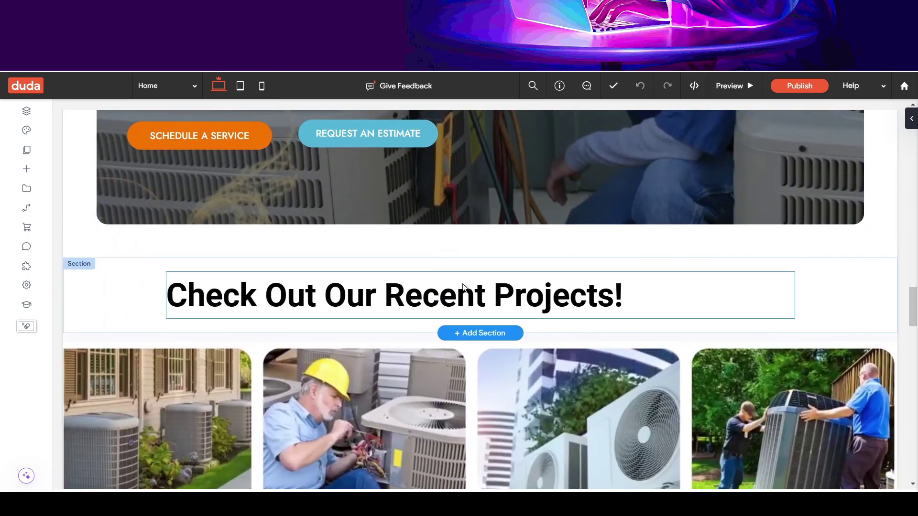
scroll(197, 206, "up", 1)
left_click(202, 206)
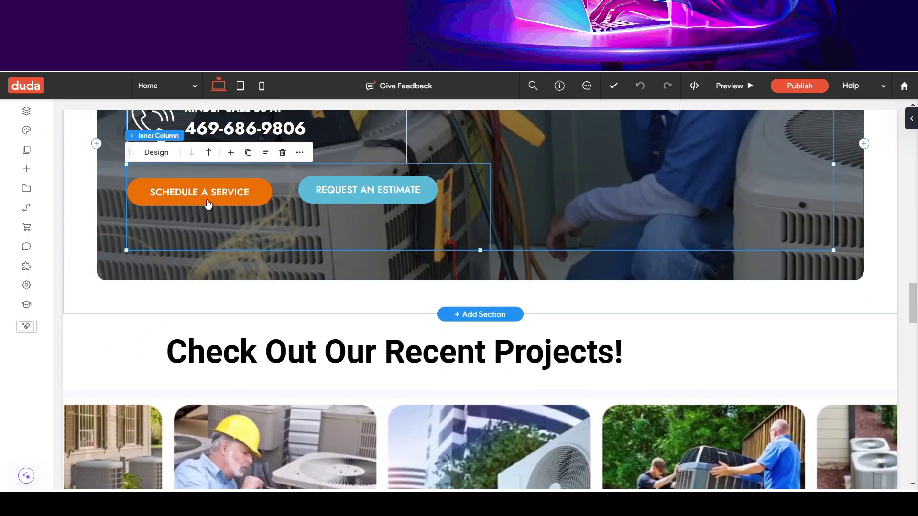
left_click(207, 205)
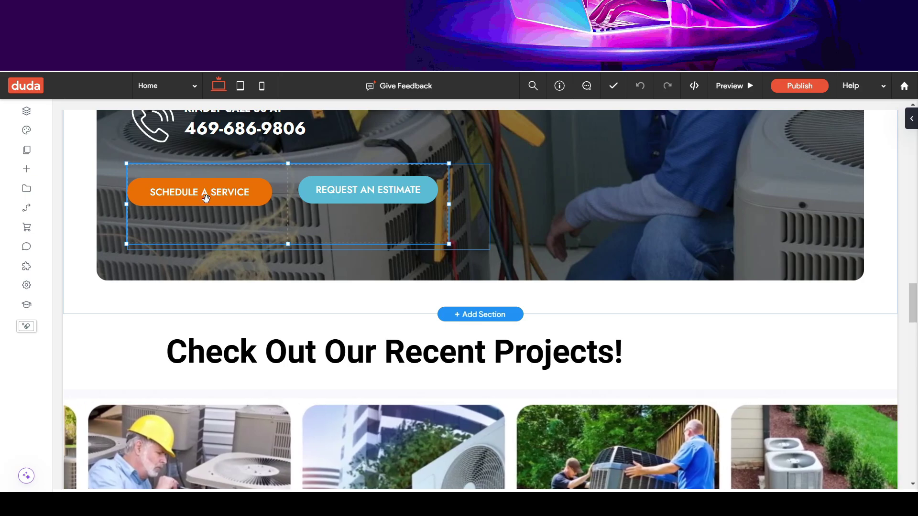
left_click(207, 201)
left_click(183, 163)
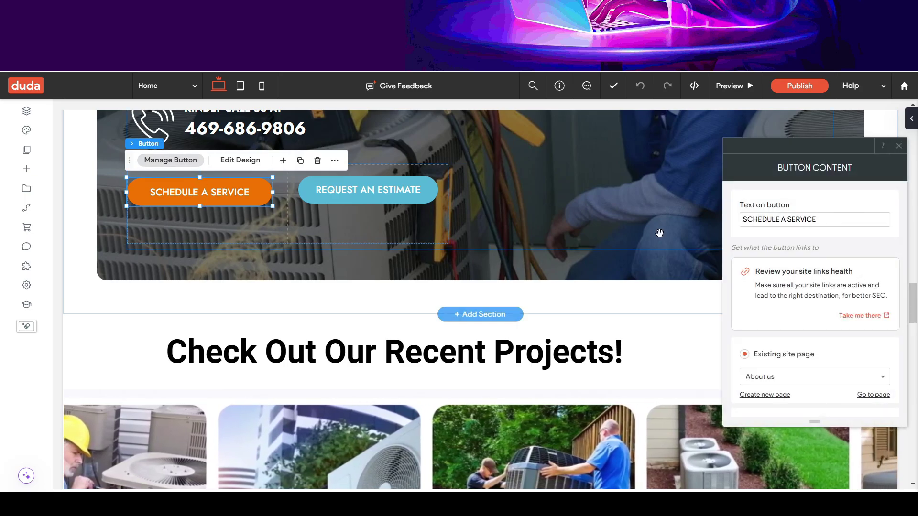
left_click(778, 375)
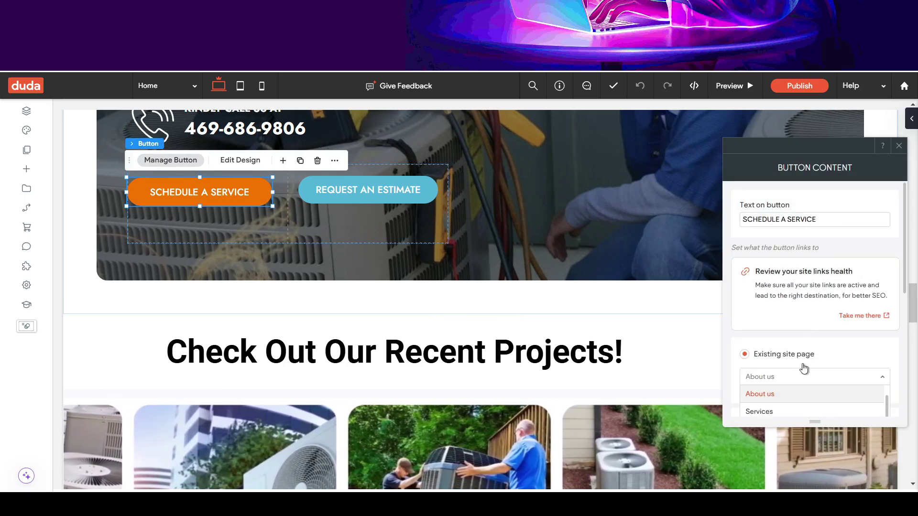
scroll(804, 368, "down", 1)
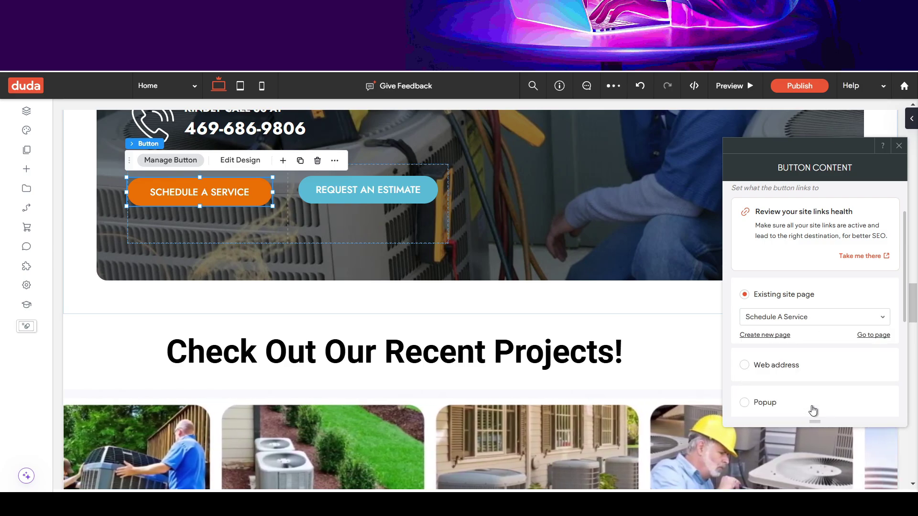
left_click(614, 144)
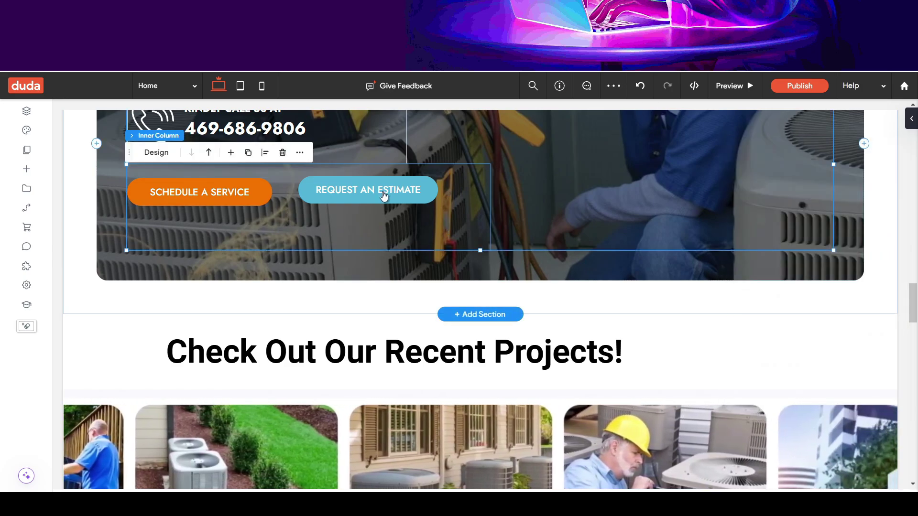
- Open the content settings of the REQUEST AN ESTIMATE button and look through the original website's home page for comparison
left_click(383, 197)
left_click(382, 196)
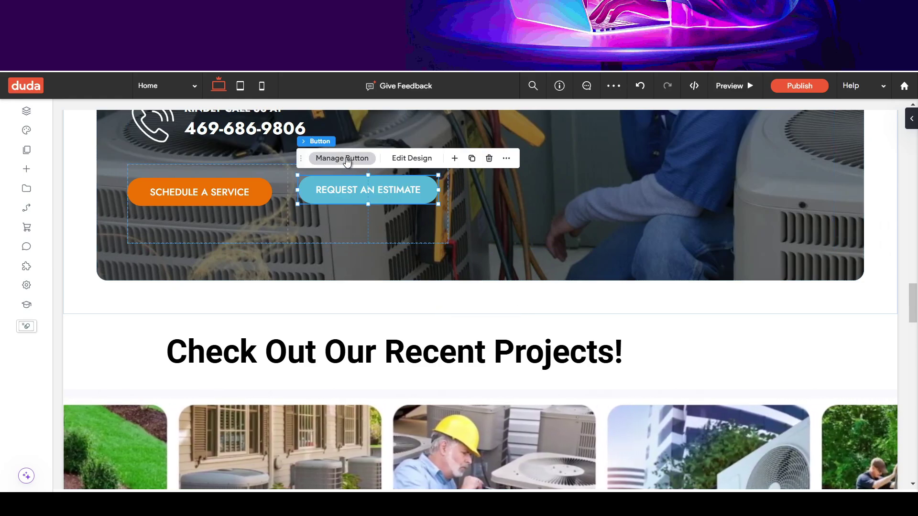
left_click(342, 157)
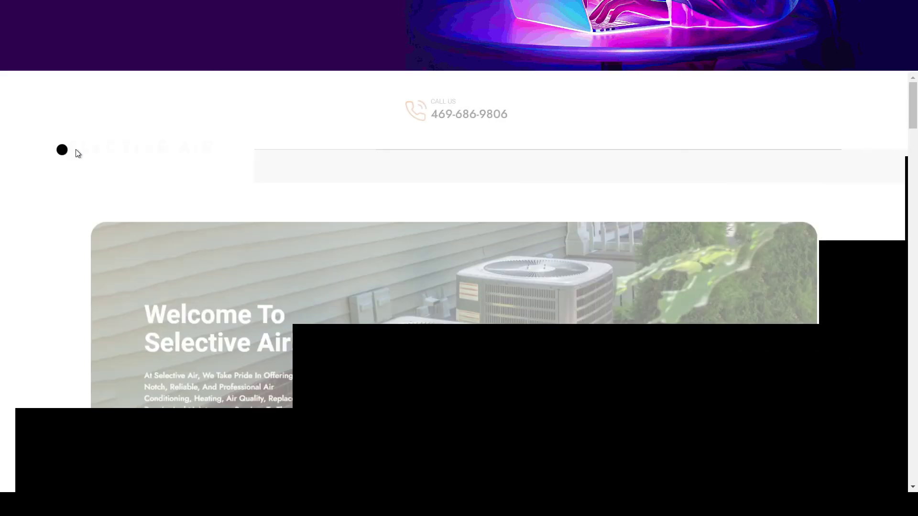
scroll(231, 220, "down", 10)
scroll(232, 221, "down", 20)
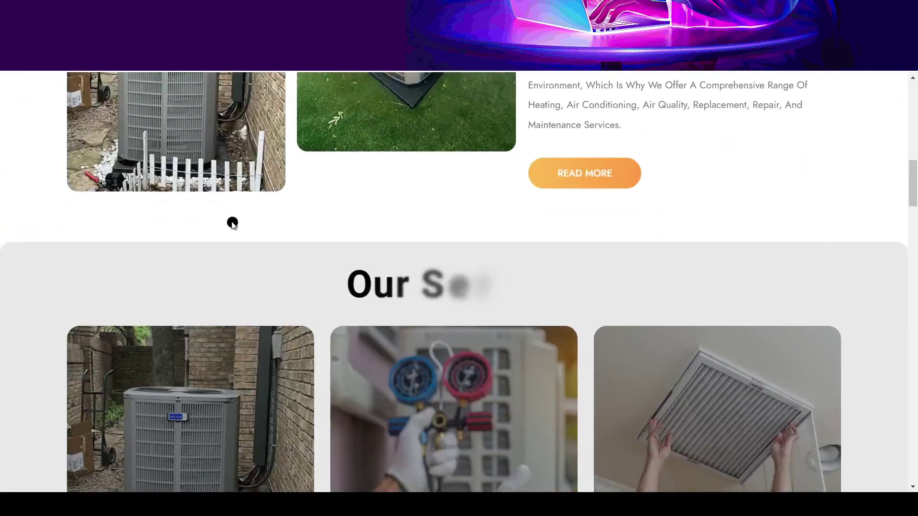
scroll(234, 224, "down", 1)
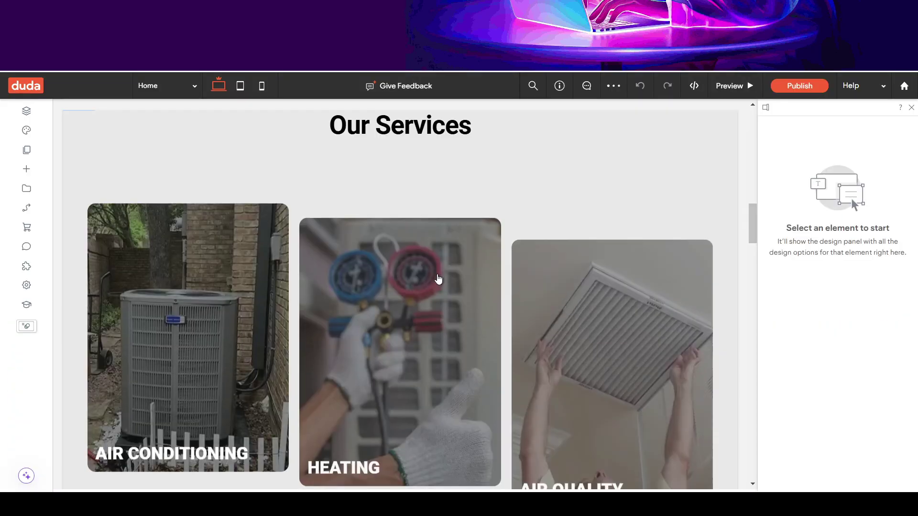
- In the Duda editor, review the link destination options of the appointment section's REQUEST AN ESTIMATE button and close its settings
scroll(438, 277, "down", 15)
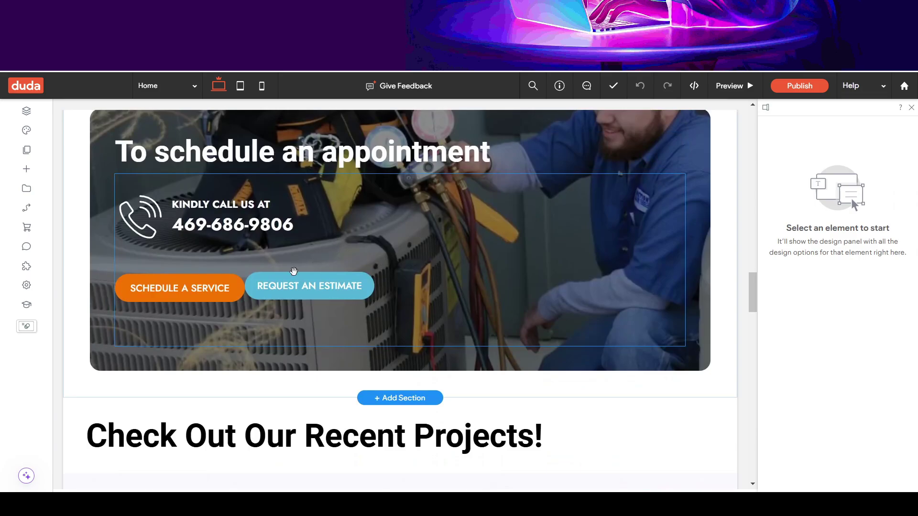
left_click(302, 290)
left_click(302, 289)
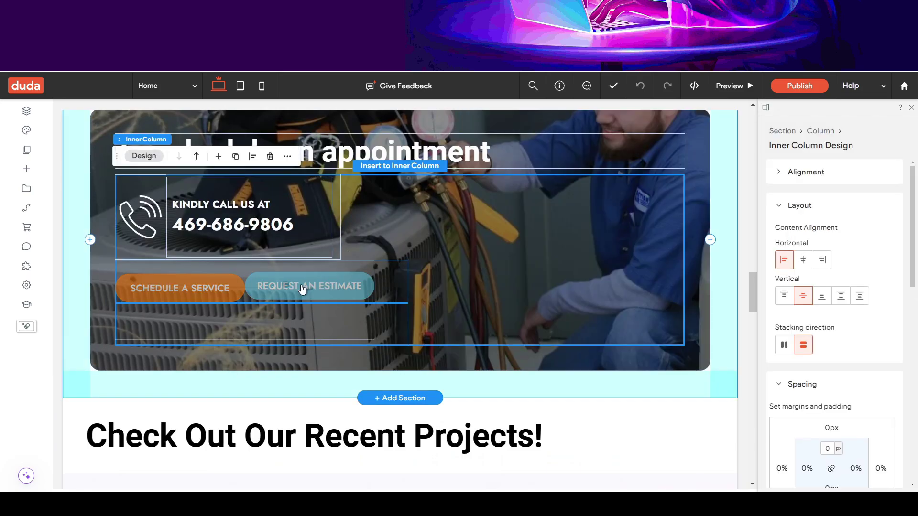
left_click(302, 290)
left_click(302, 289)
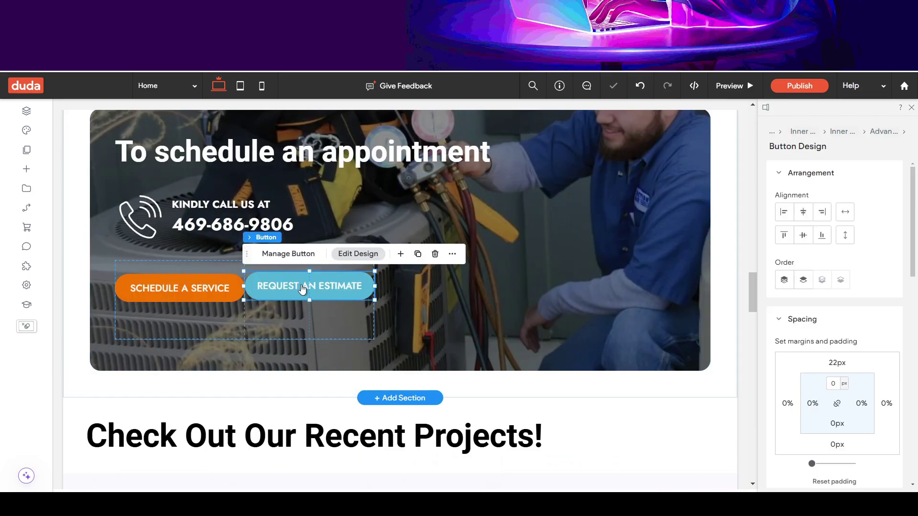
left_click(294, 253)
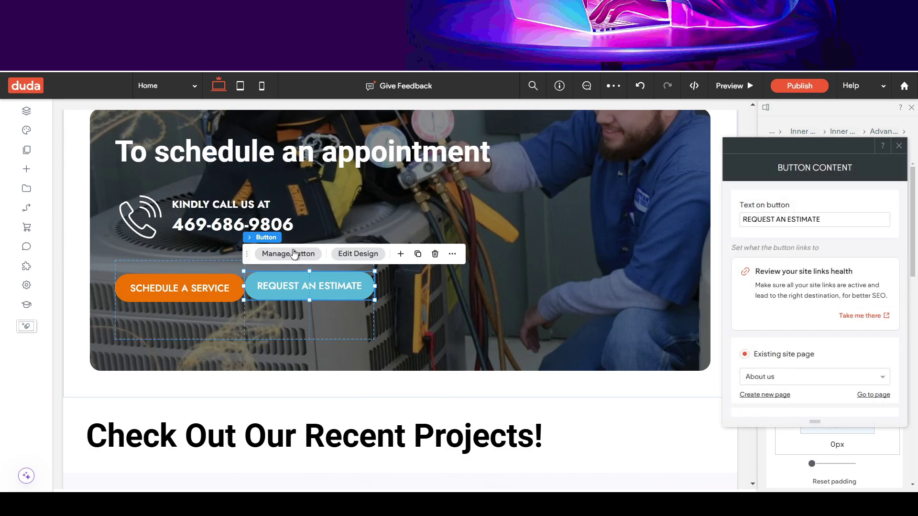
scroll(800, 359, "down", 5)
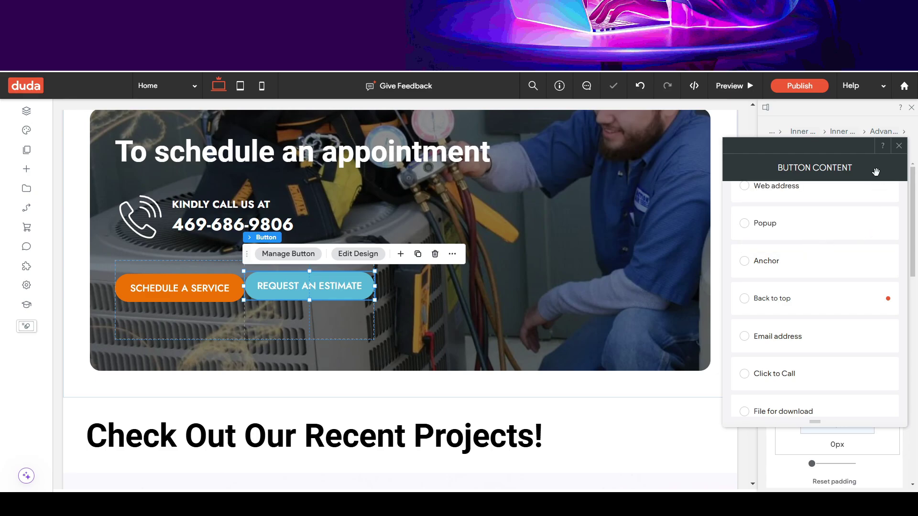
left_click(897, 148)
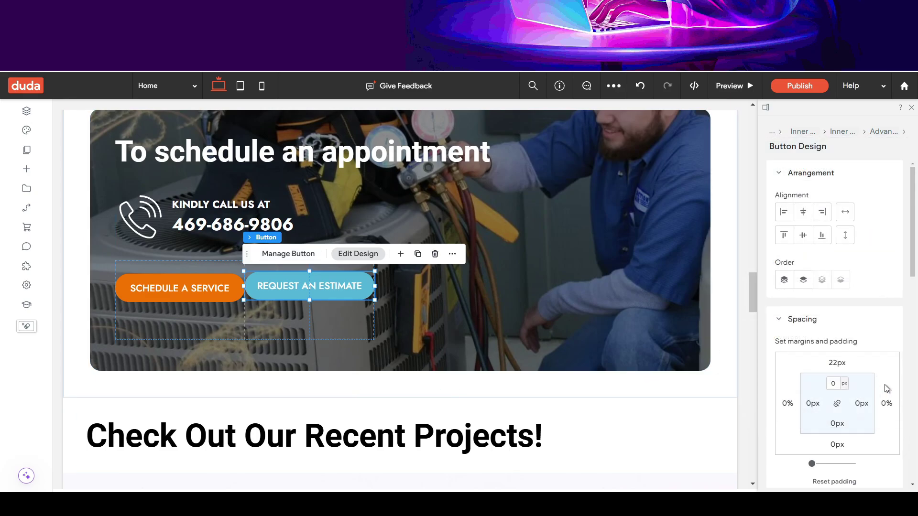
- Select the plus button in the Home page's "Affordable Prices, Remarkable Services!" banner
scroll(536, 362, "down", 15)
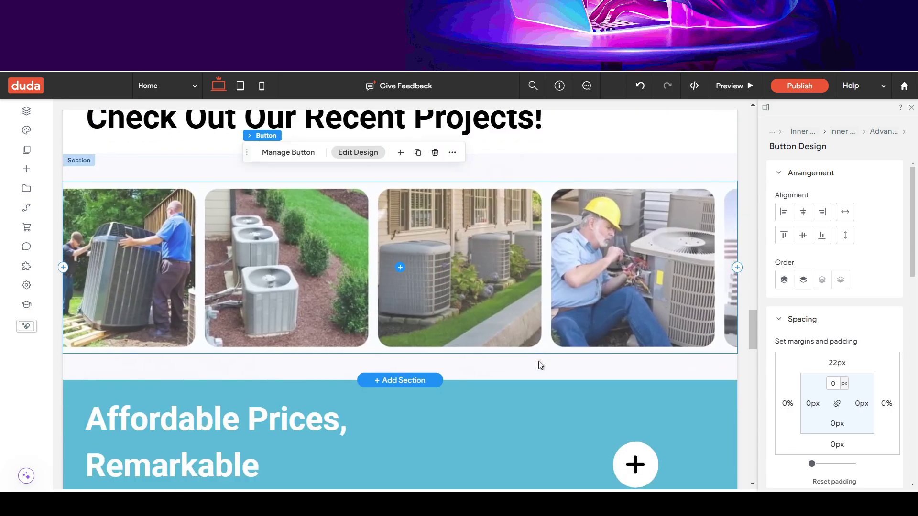
scroll(545, 364, "down", 4)
scroll(544, 357, "up", 11)
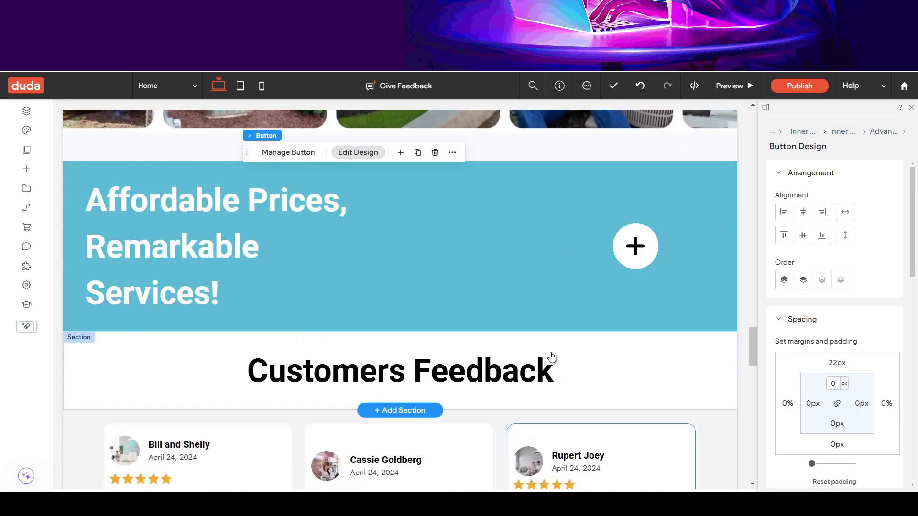
left_click(634, 258)
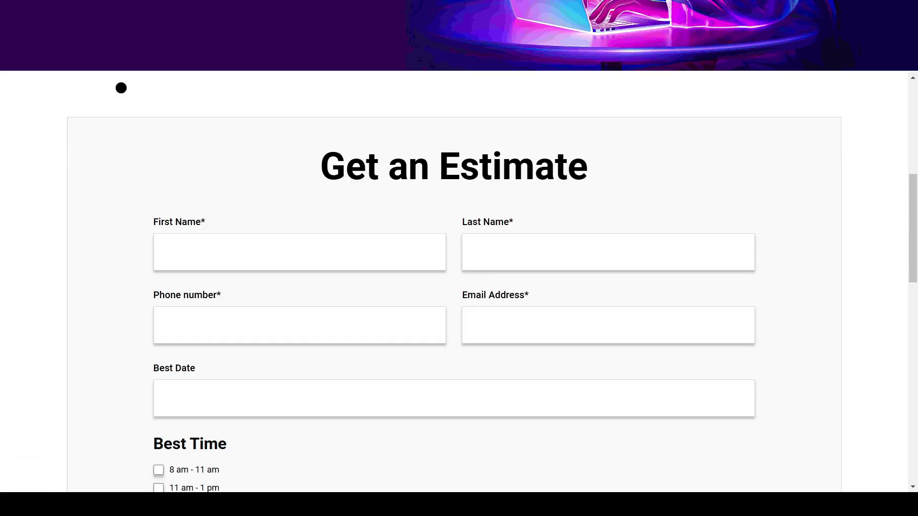
- On the original website, go from the Request An Estimate page to the home page and find the Affordable Prices banner's plus button
scroll(326, 102, "up", 8)
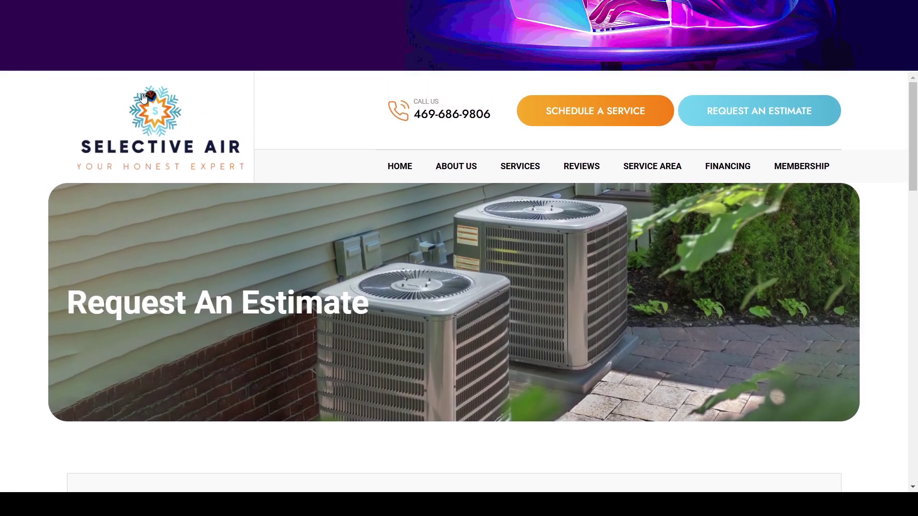
left_click(159, 110)
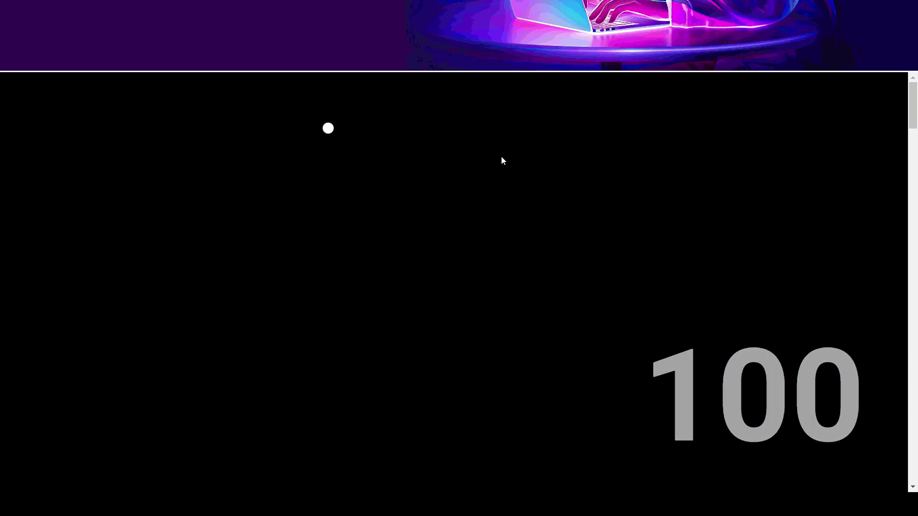
scroll(650, 239, "down", 15)
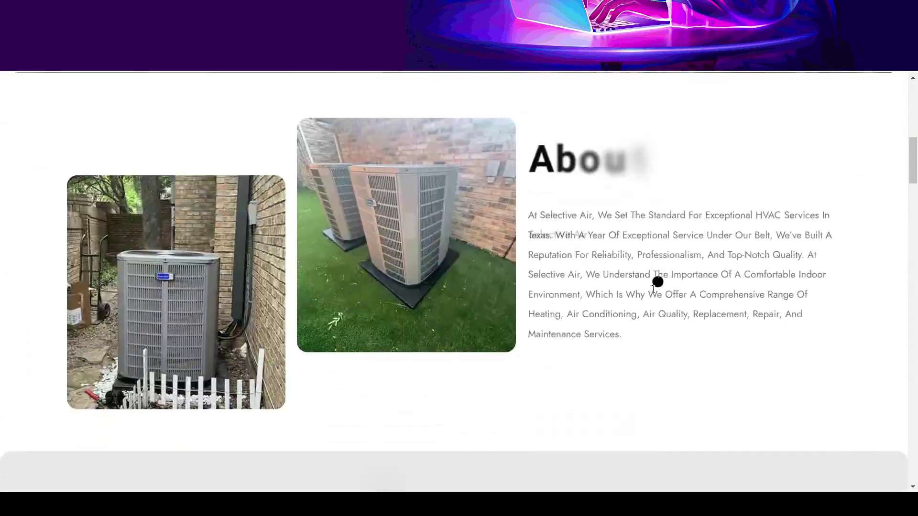
scroll(652, 290, "down", 10)
scroll(731, 249, "up", 4)
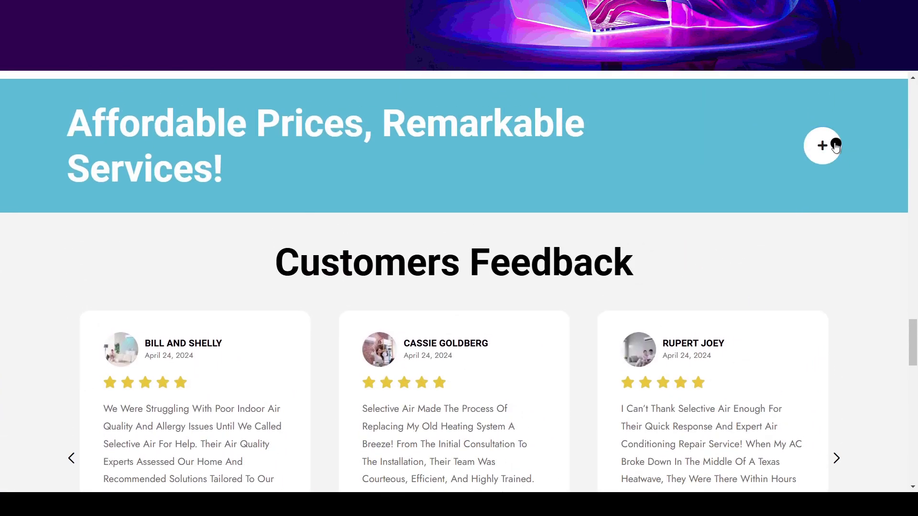
- Follow the plus button on the original website's Affordable Prices banner, and open the link settings of the matching icon in the Duda editor
left_click(834, 146)
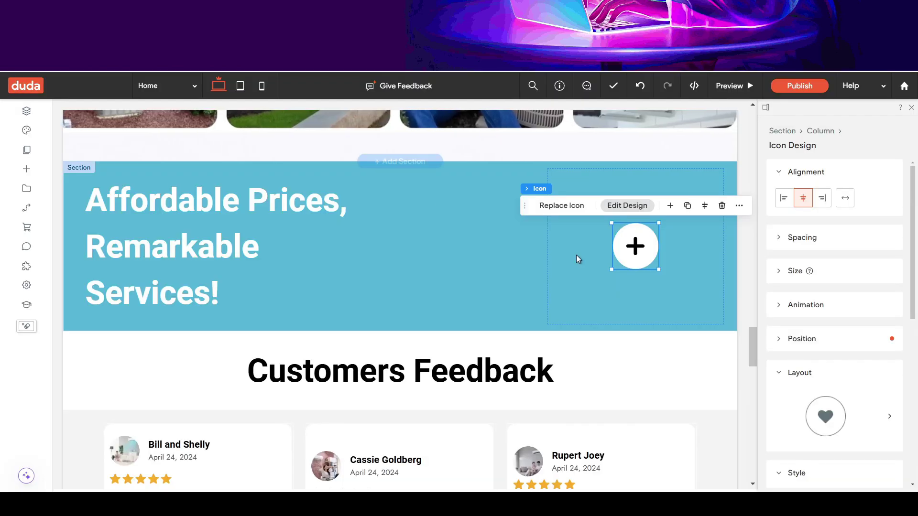
mouse_move(819, 334)
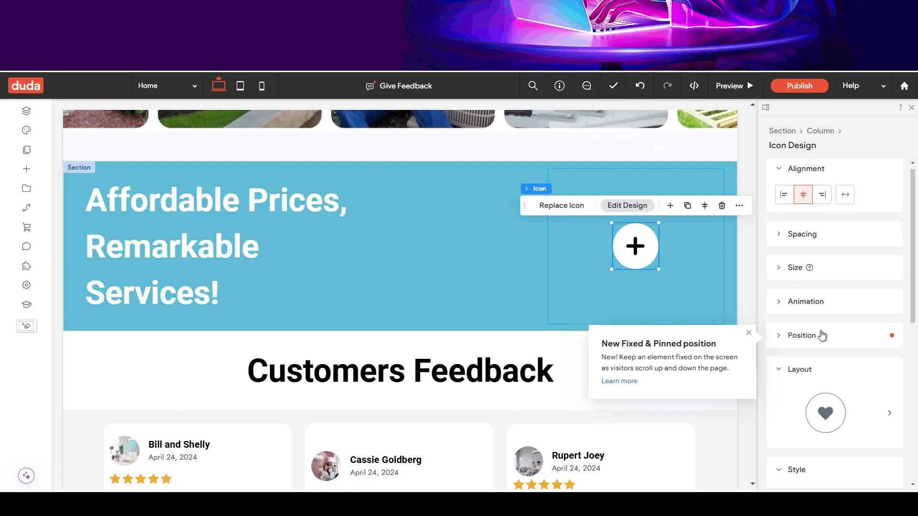
scroll(821, 335, "down", 2)
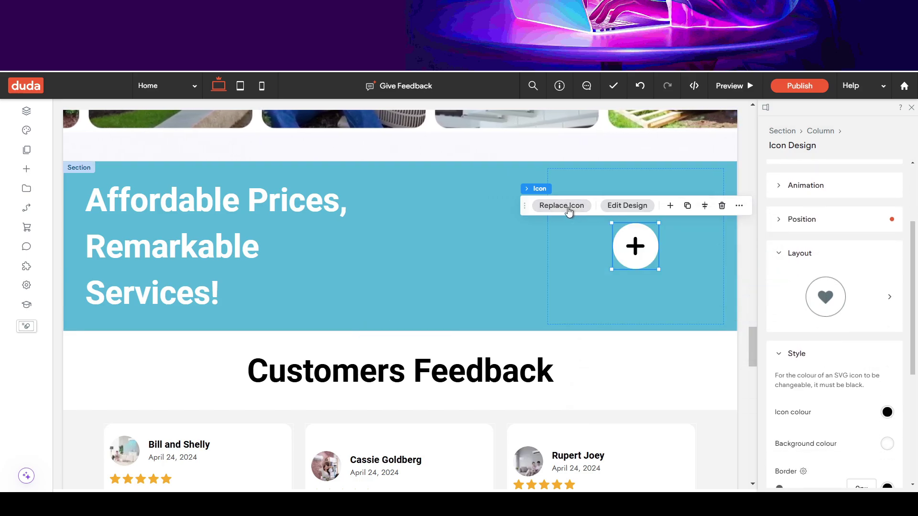
left_click(568, 207)
left_click(803, 328)
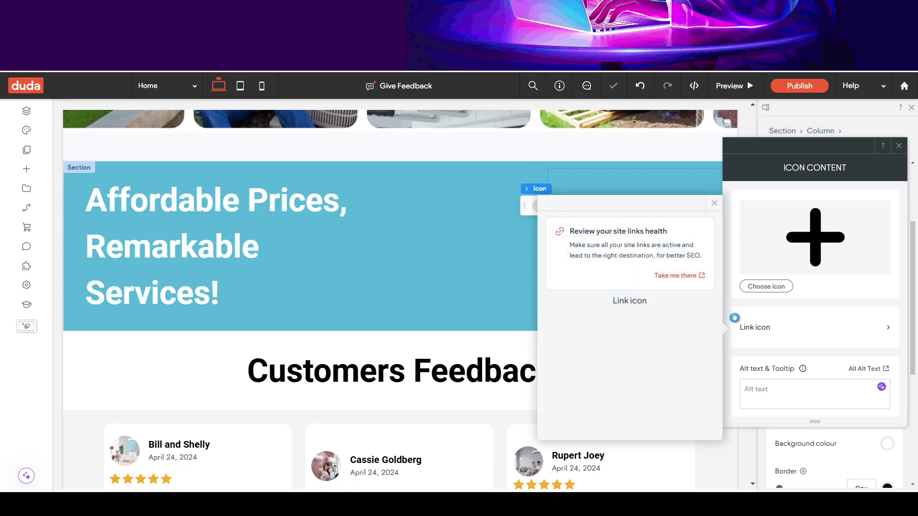
- Link the banner's plus icon to the existing site page Schedule A Service and close the icon's content settings
left_click(594, 373)
scroll(620, 409, "down", 3)
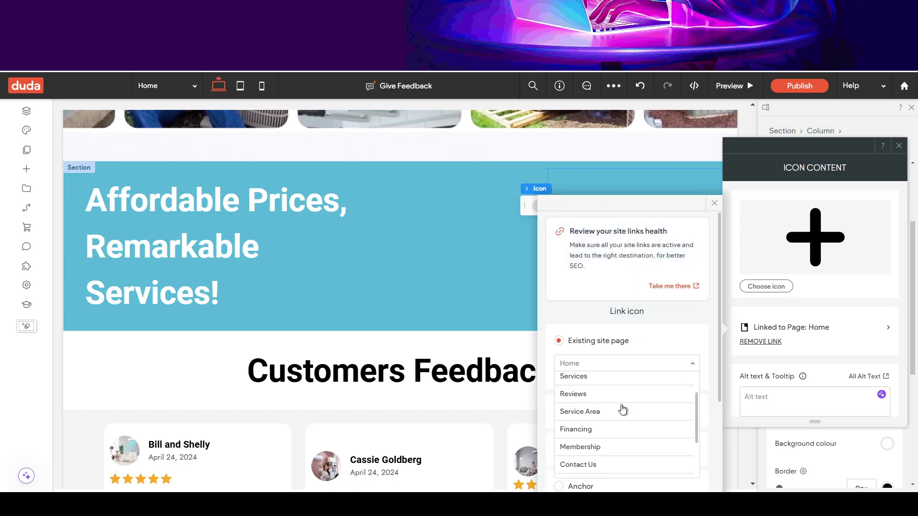
scroll(629, 430, "down", 2)
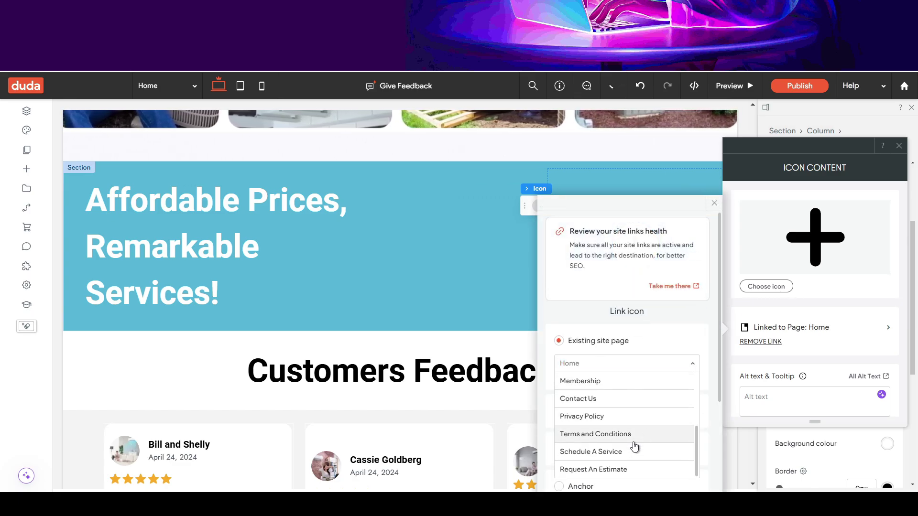
left_click(632, 451)
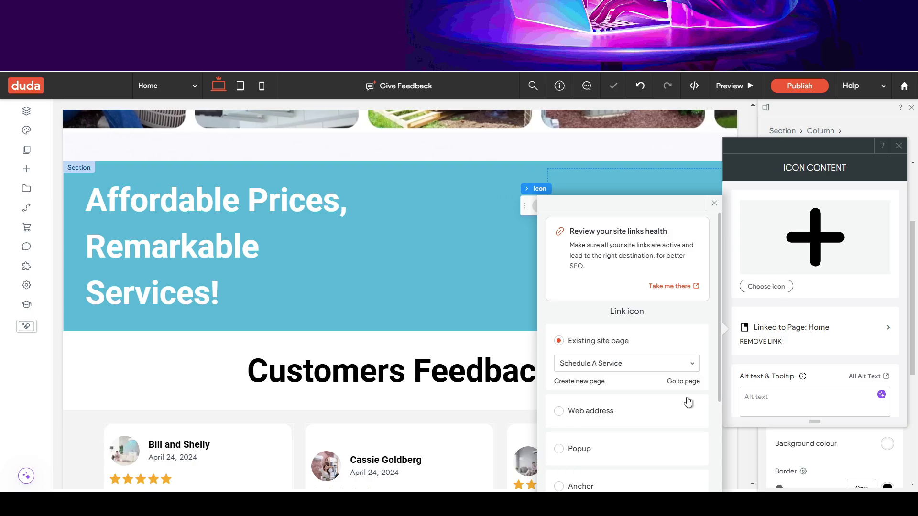
left_click(714, 203)
scroll(651, 276, "up", 4)
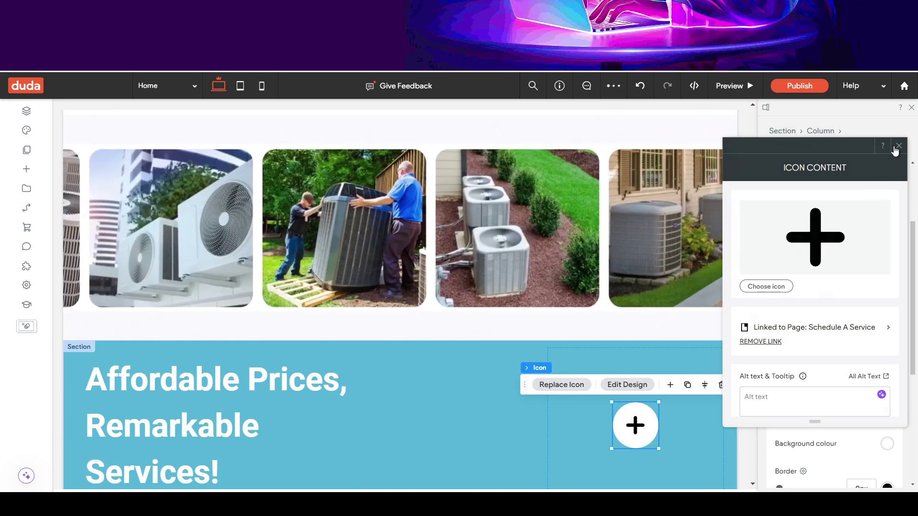
left_click(899, 146)
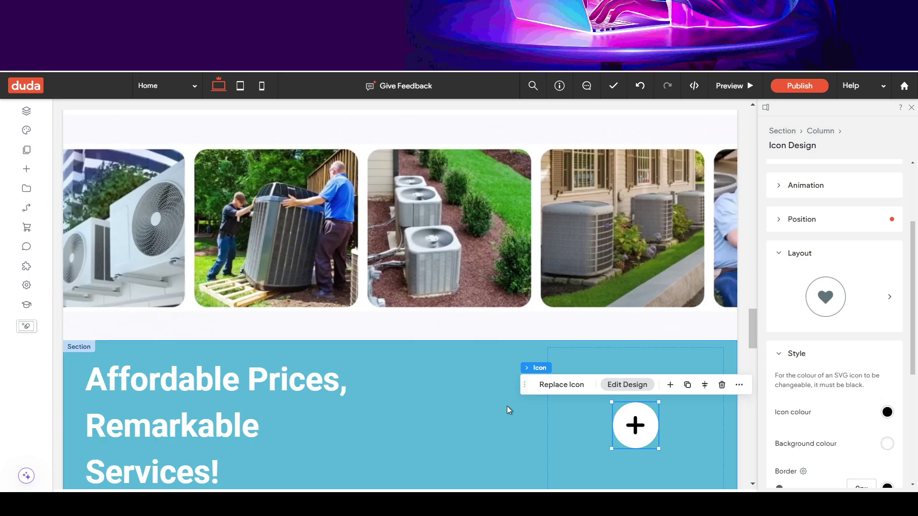
- On the original website, look over the Schedule A Service page, return to the home page and scan its sections
left_click(497, 402)
scroll(282, 281, "down", 2)
scroll(282, 281, "up", 4)
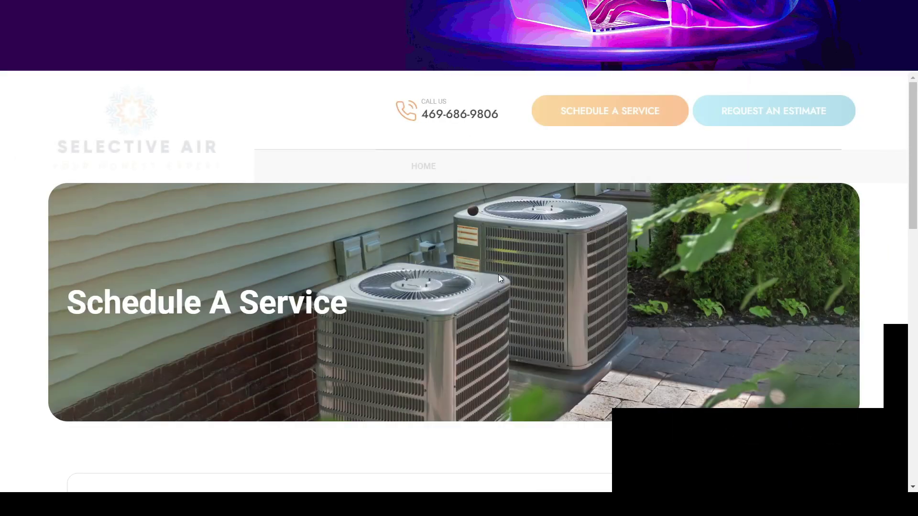
scroll(519, 300, "down", 4)
scroll(520, 303, "up", 4)
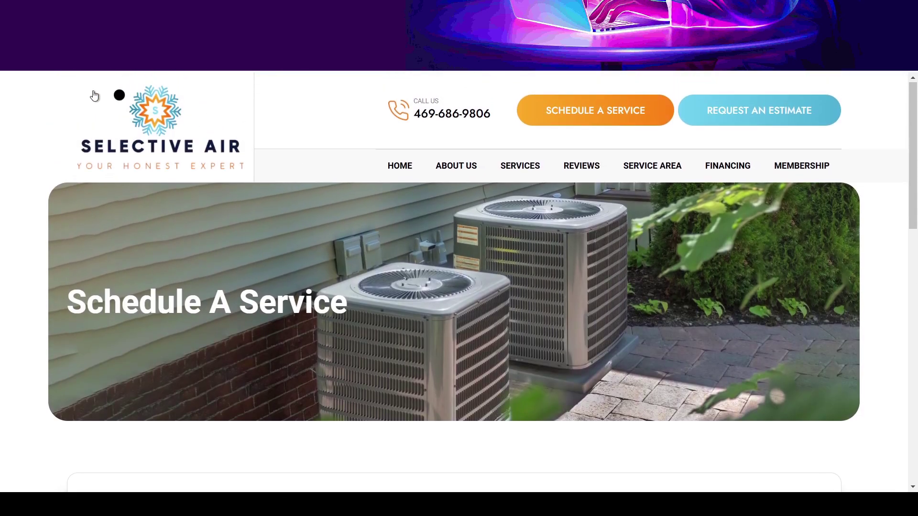
left_click(173, 136)
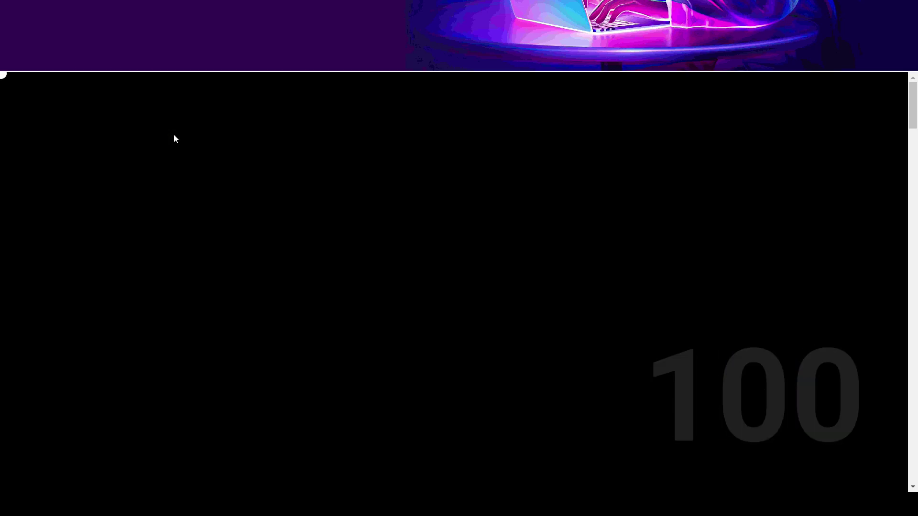
scroll(265, 193, "down", 10)
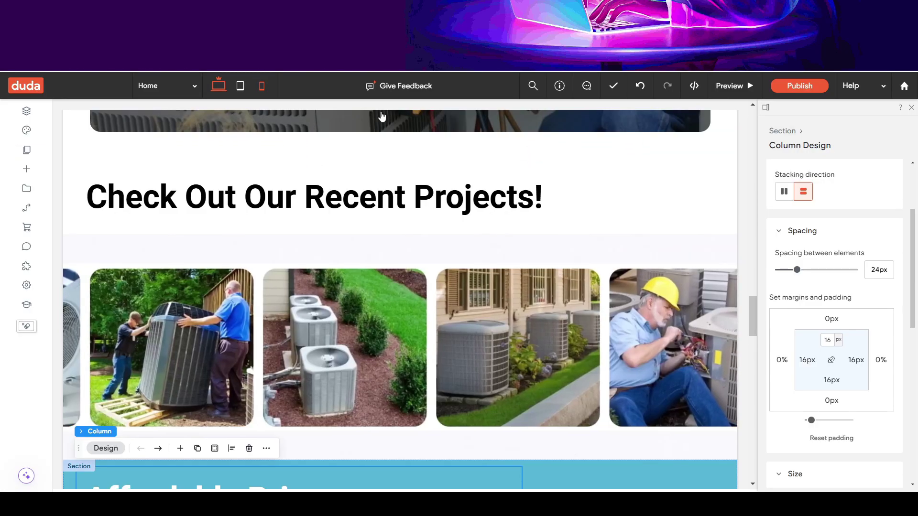
- In the Duda editor, check which page the About us section's READ MORE button links to and close its settings
scroll(641, 256, "down", 15)
scroll(620, 262, "up", 5)
scroll(620, 263, "up", 10)
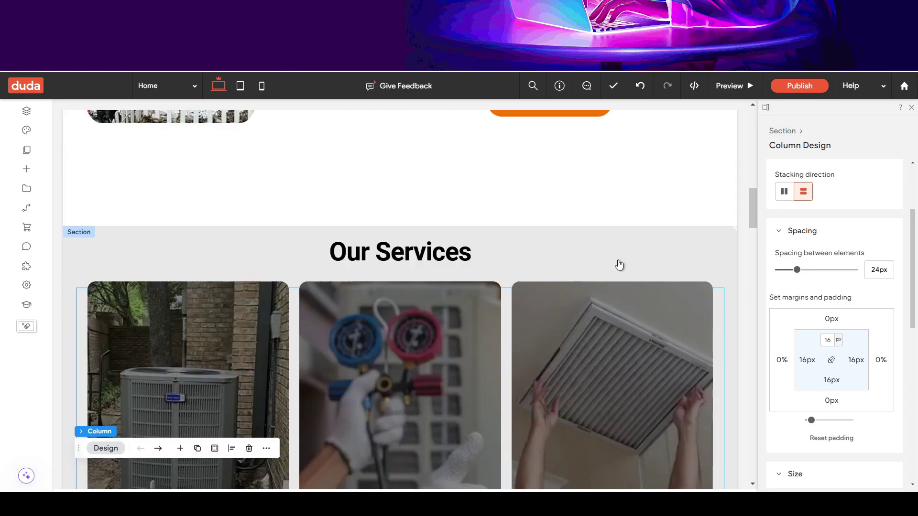
left_click(558, 414)
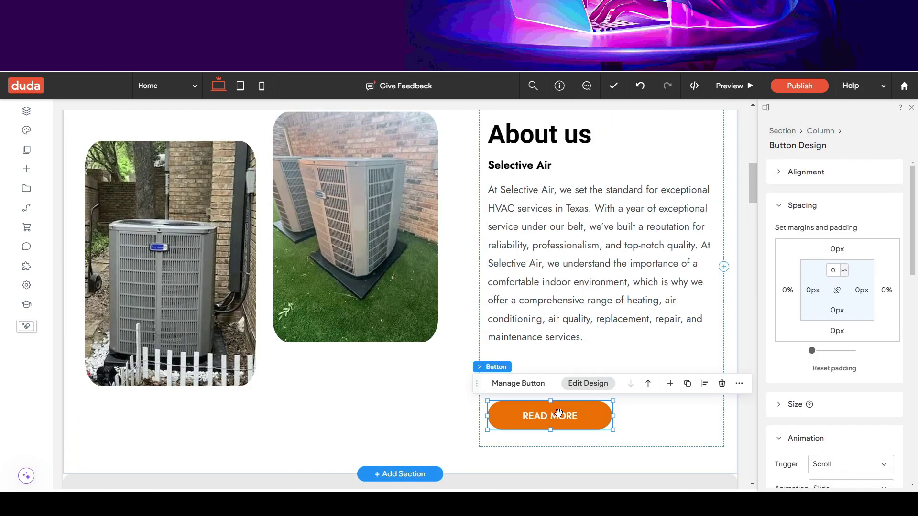
left_click(526, 384)
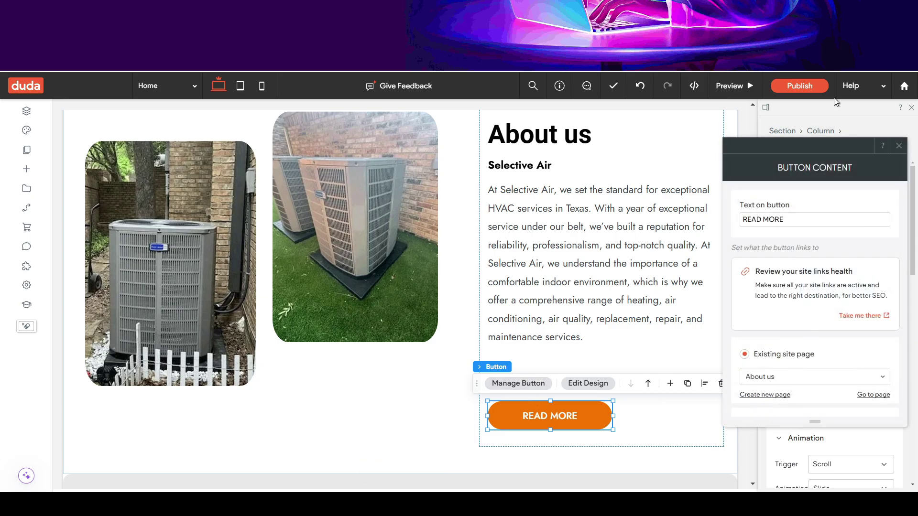
left_click(898, 143)
- Expand and collapse the See Our Complete List of Service Areas accordion near the Home page's footer to check it
scroll(365, 291, "down", 15)
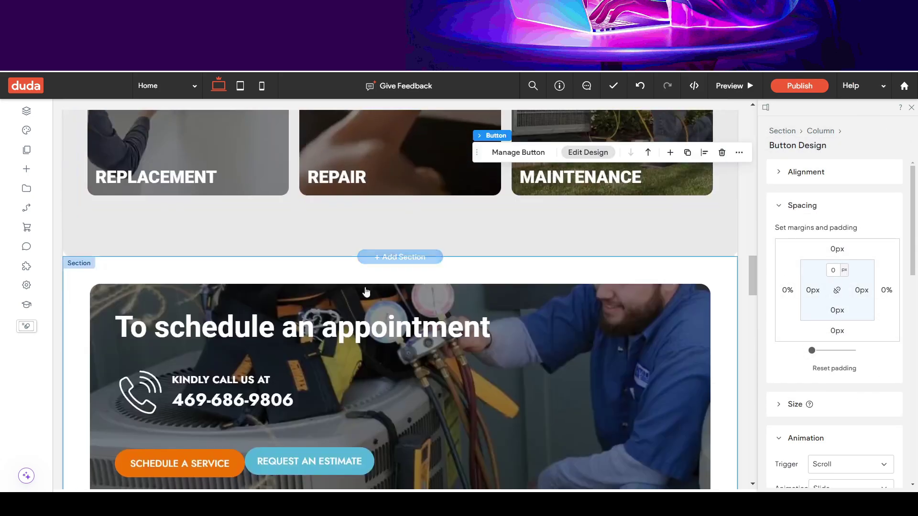
scroll(368, 289, "down", 20)
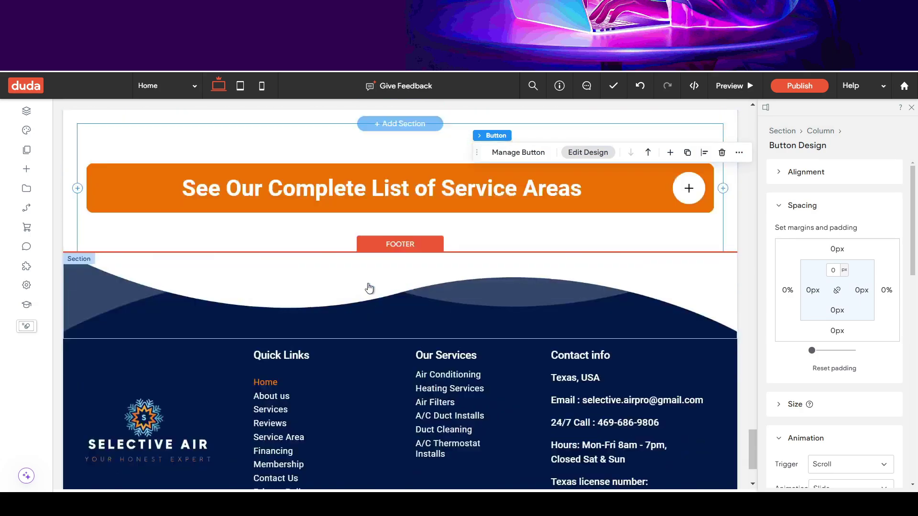
scroll(369, 287, "up", 2)
left_click(689, 306)
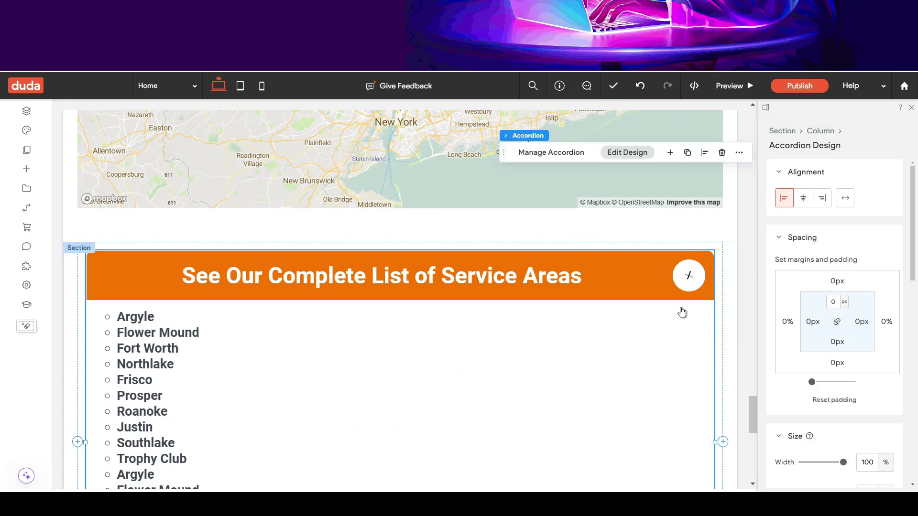
left_click(693, 269)
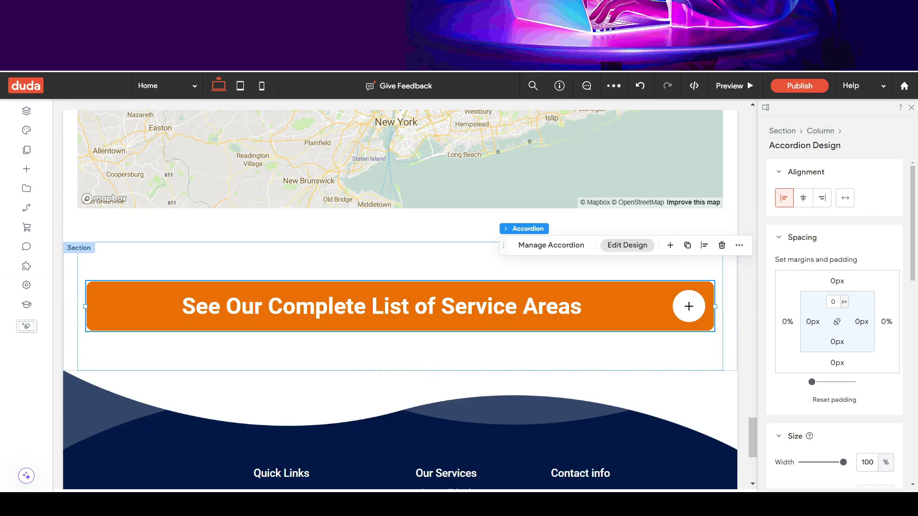
scroll(316, 176, "up", 5)
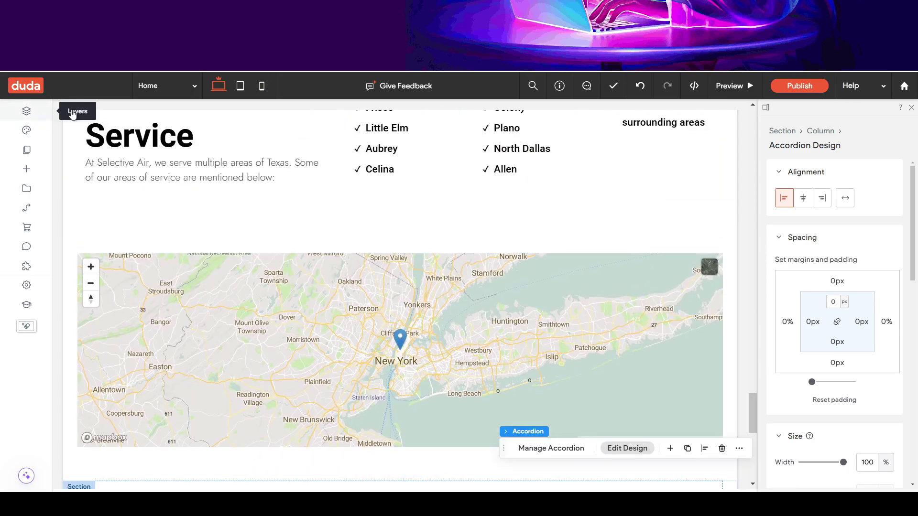
- Preview the site and look through the Home page from the areas of service up to the header
left_click(716, 86)
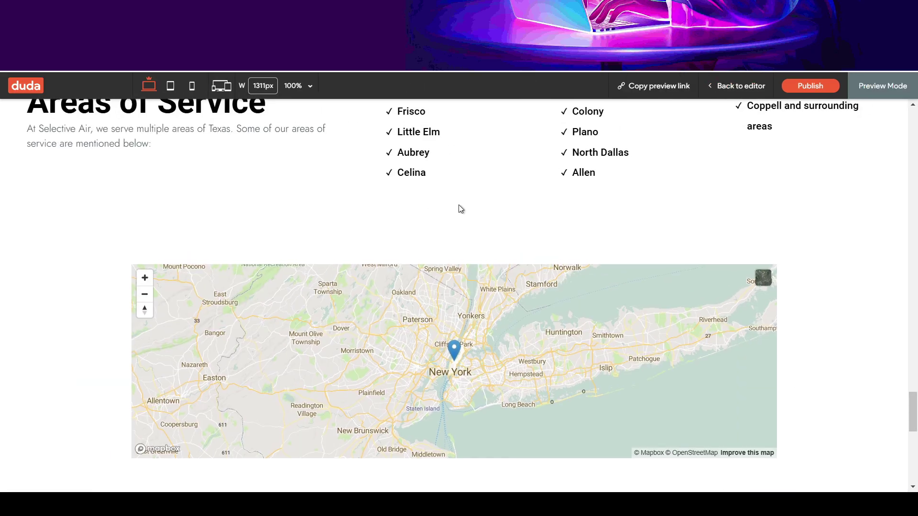
scroll(458, 205, "down", 10)
scroll(459, 205, "up", 15)
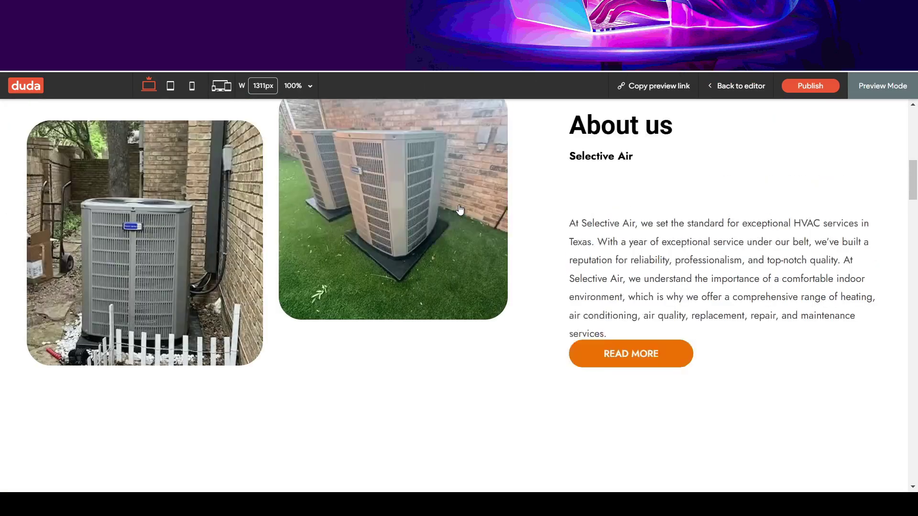
scroll(459, 208, "up", 6)
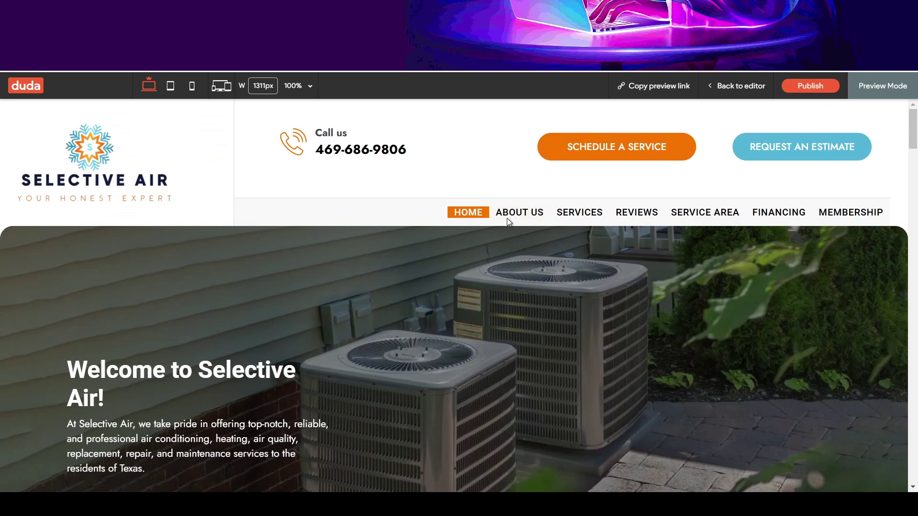
- Go to the previewed About Us page and examine its buttons from the About us section through to Areas of Service
left_click(508, 217)
scroll(514, 301, "down", 6)
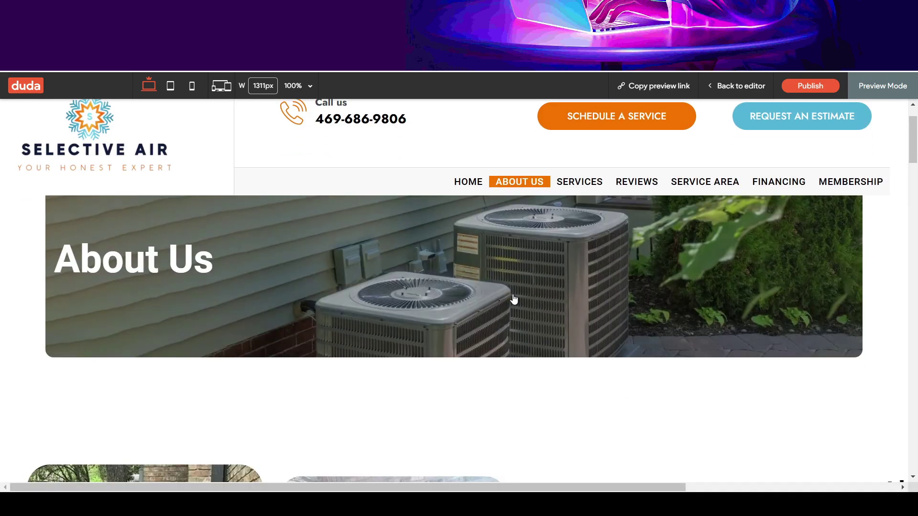
scroll(515, 301, "down", 4)
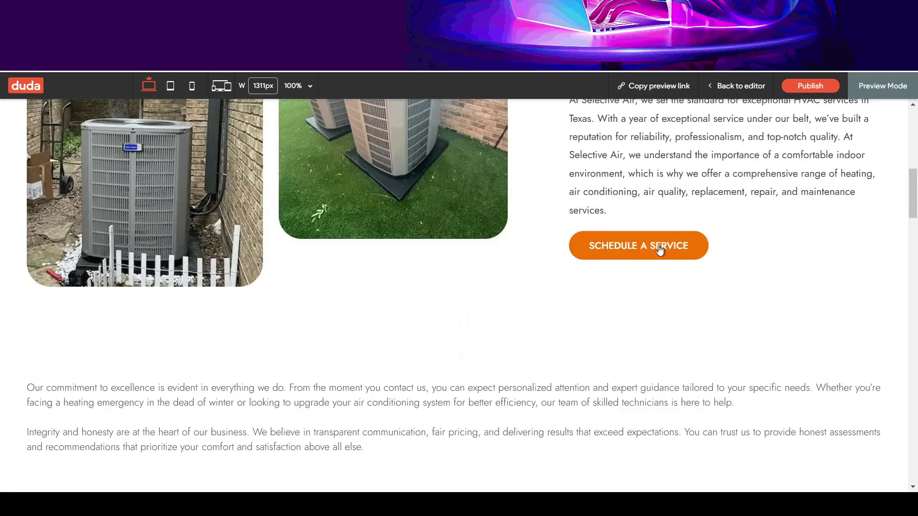
scroll(659, 254, "down", 10)
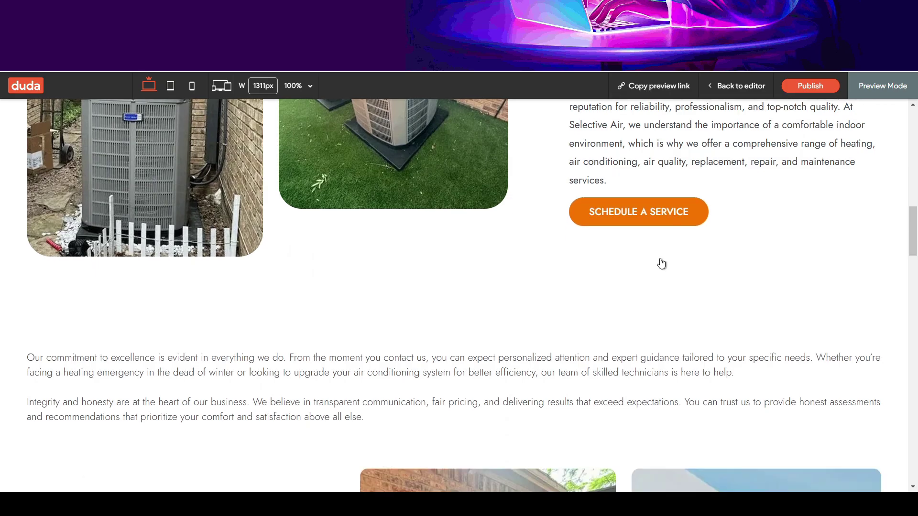
scroll(661, 263, "down", 20)
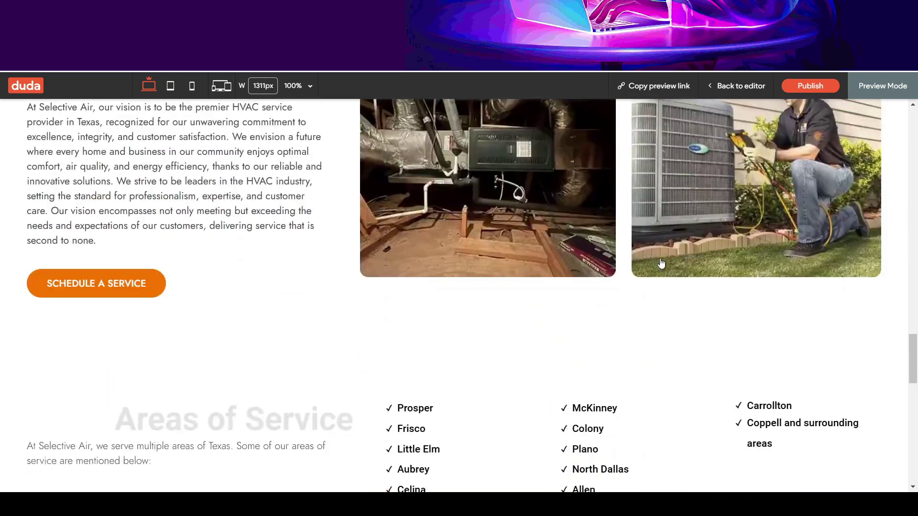
scroll(660, 259, "up", 20)
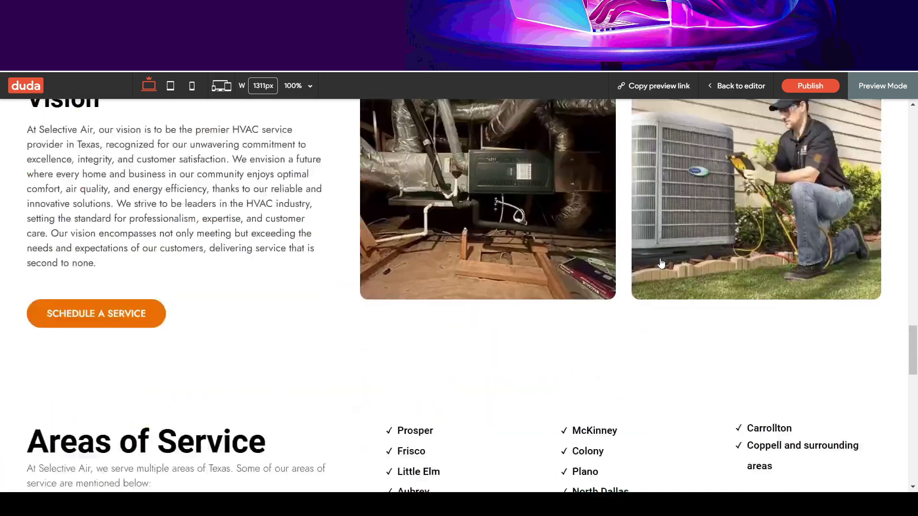
scroll(650, 200, "up", 15)
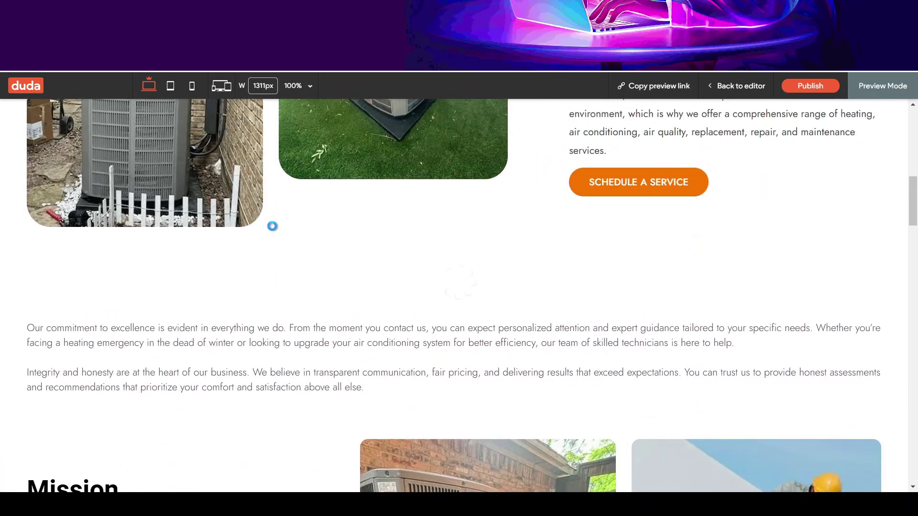
- Test the SCHEDULE A SERVICE button in the previewed About Us page's About us section
scroll(474, 248, "down", 5)
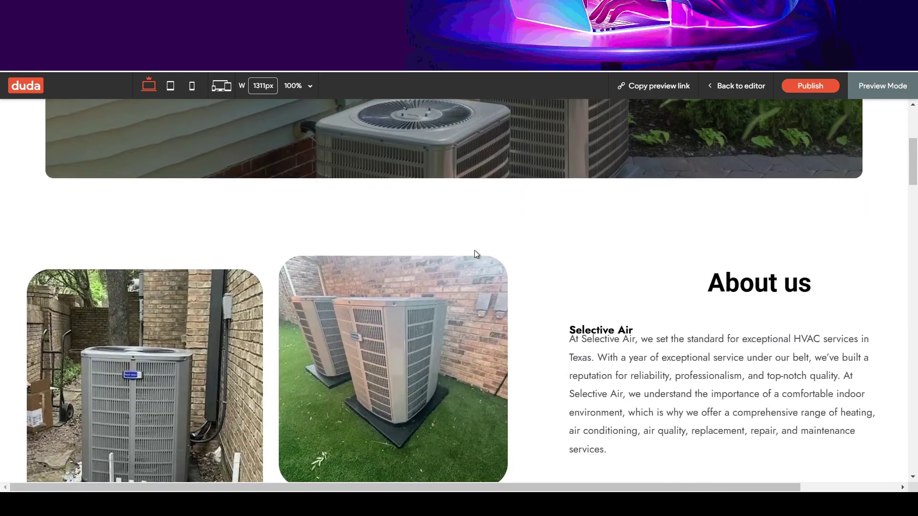
scroll(476, 255, "down", 4)
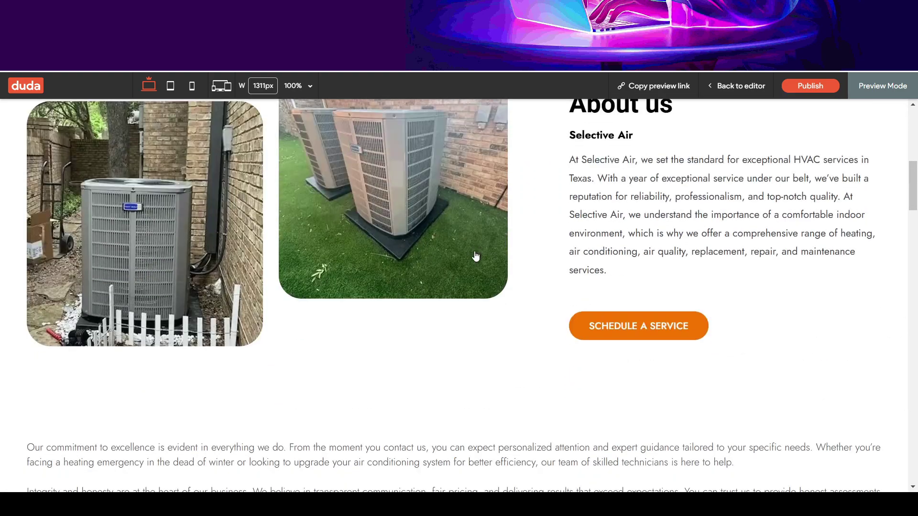
left_click(612, 320)
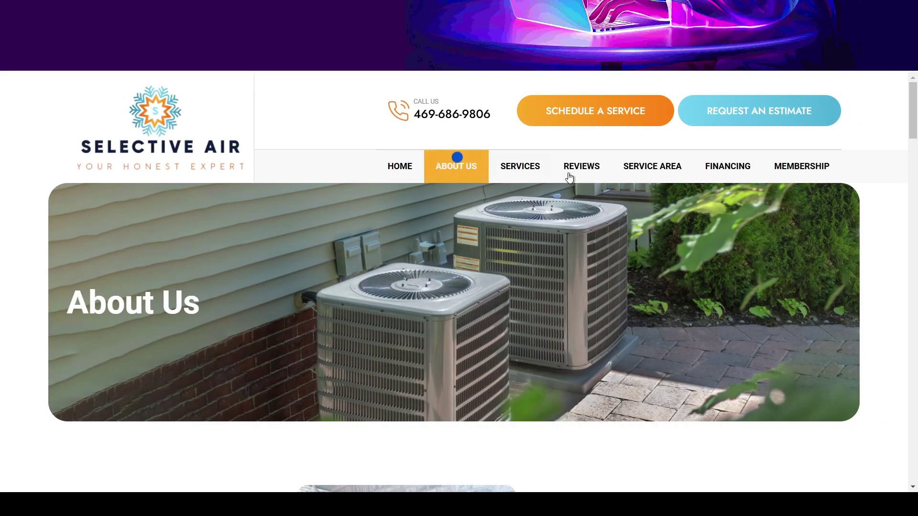
- Examine the original site's About Us page and test the SCHEDULE A SERVICE button in its Mission section
left_click(569, 176)
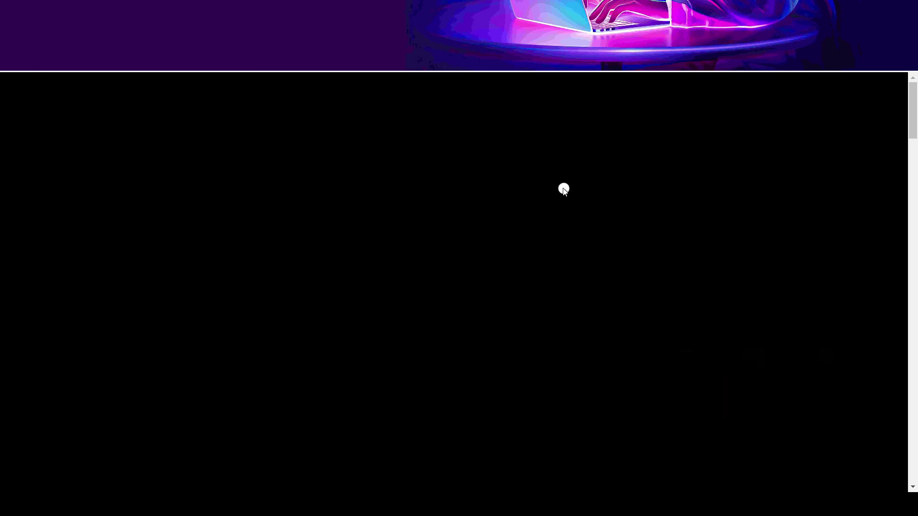
scroll(563, 191, "down", 10)
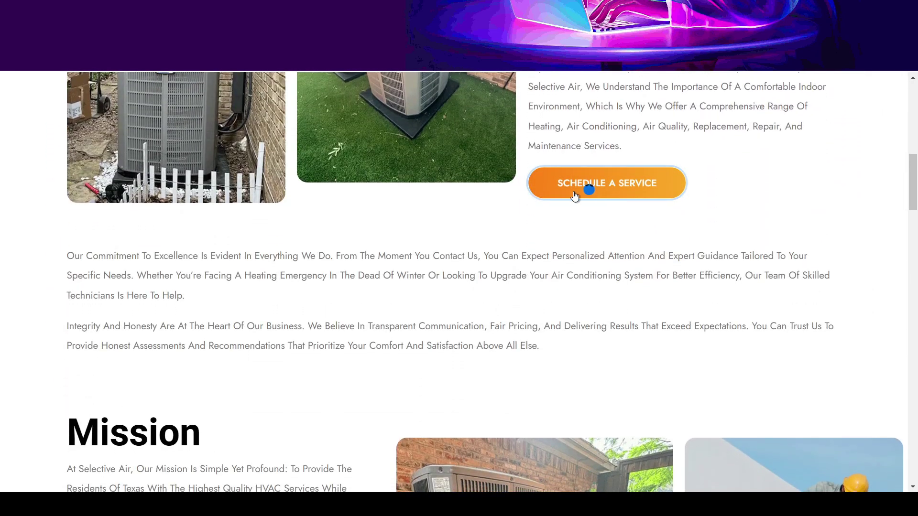
scroll(574, 193, "down", 10)
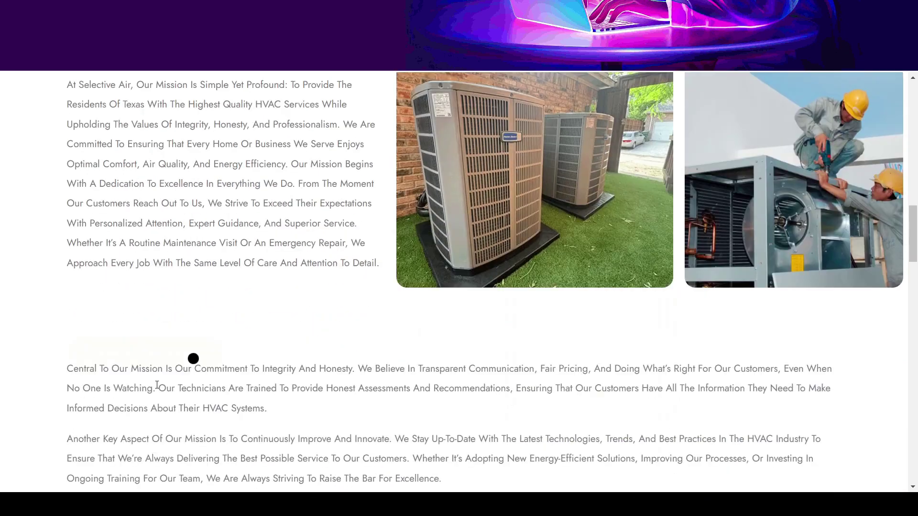
scroll(139, 230, "up", 1)
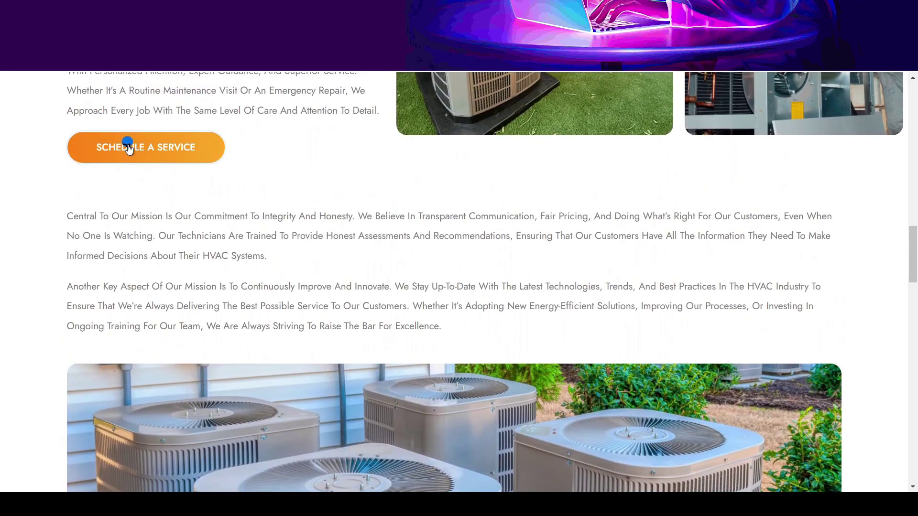
left_click(137, 137)
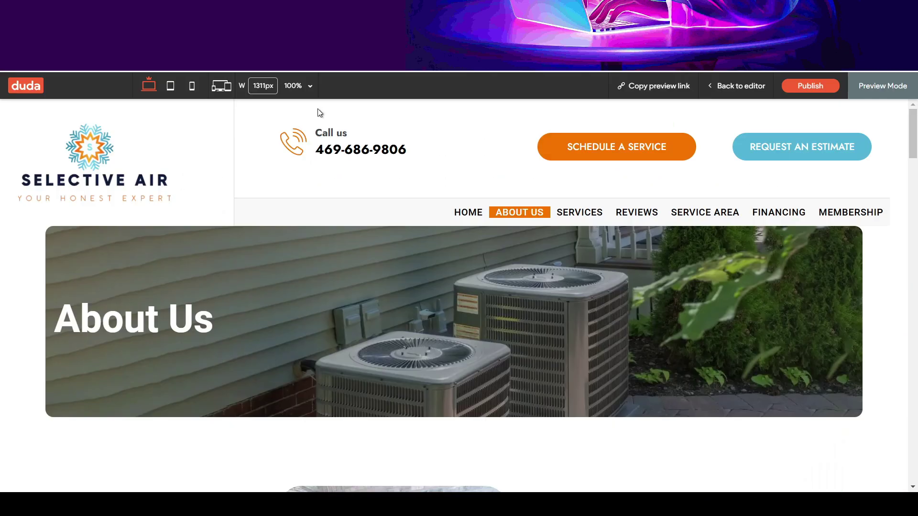
- Look down the previewed About Us page, leave the preview and return to the page's About us section in the editor
scroll(354, 171, "down", 9)
left_click(735, 90)
scroll(591, 245, "down", 6)
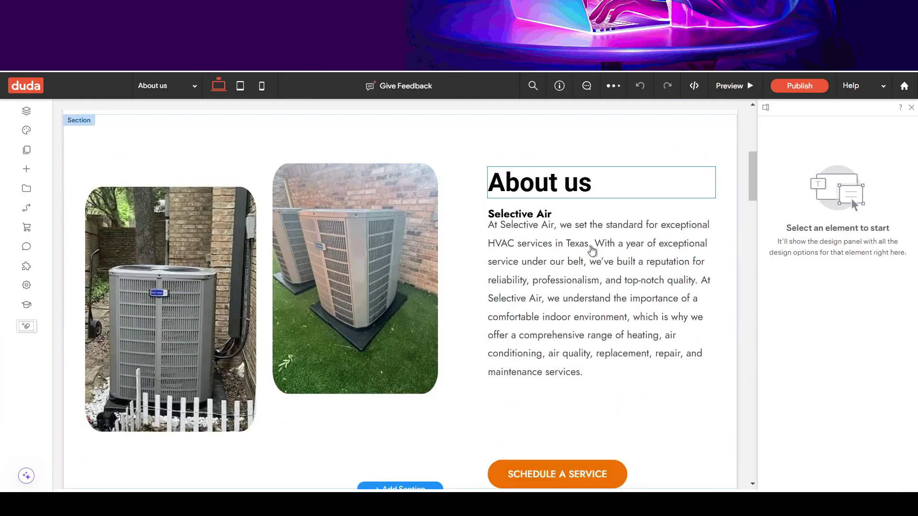
- Link the SCHEDULE A SERVICE button in the About us section to the existing site page Schedule A Service
scroll(574, 260, "down", 2)
left_click(545, 359)
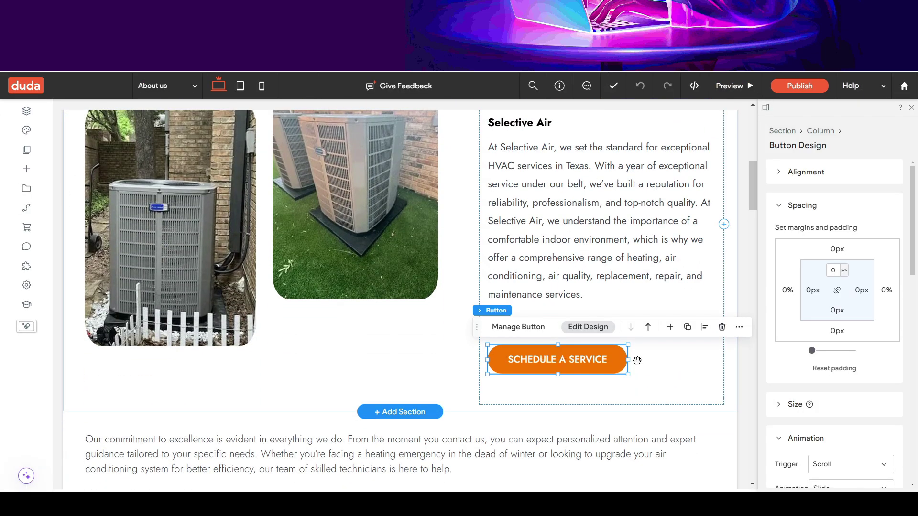
left_click(528, 330)
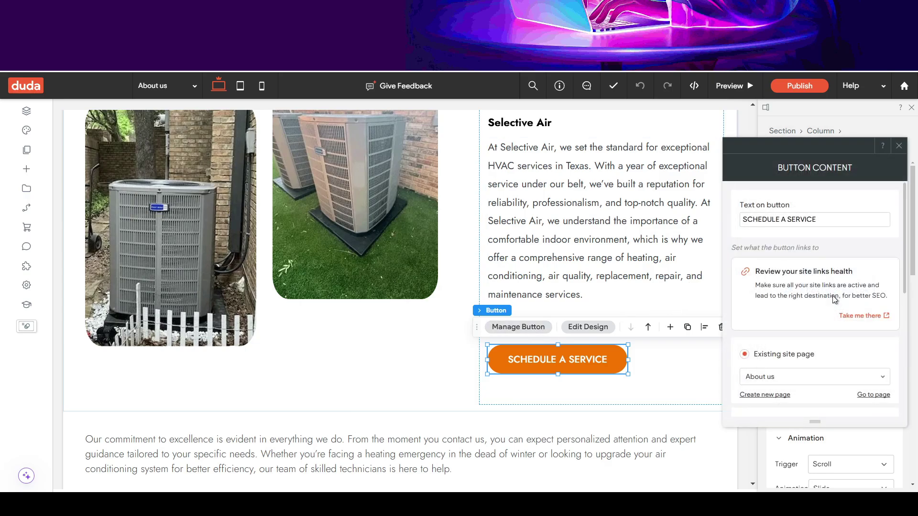
scroll(822, 333, "down", 5)
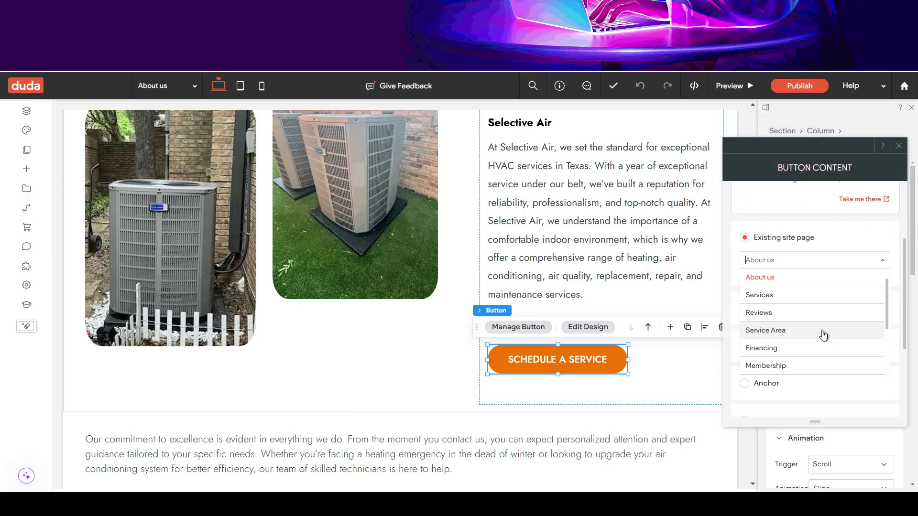
scroll(792, 231, "down", 2)
scroll(811, 230, "down", 2)
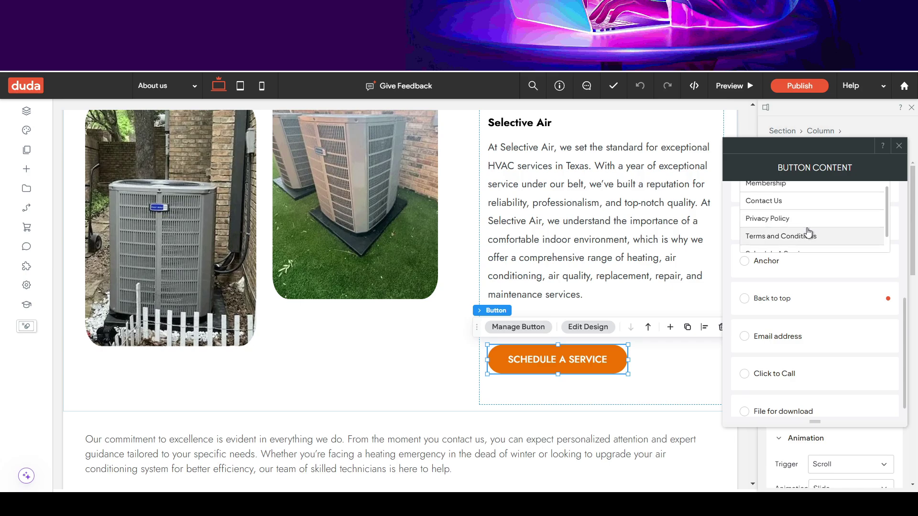
left_click(811, 230)
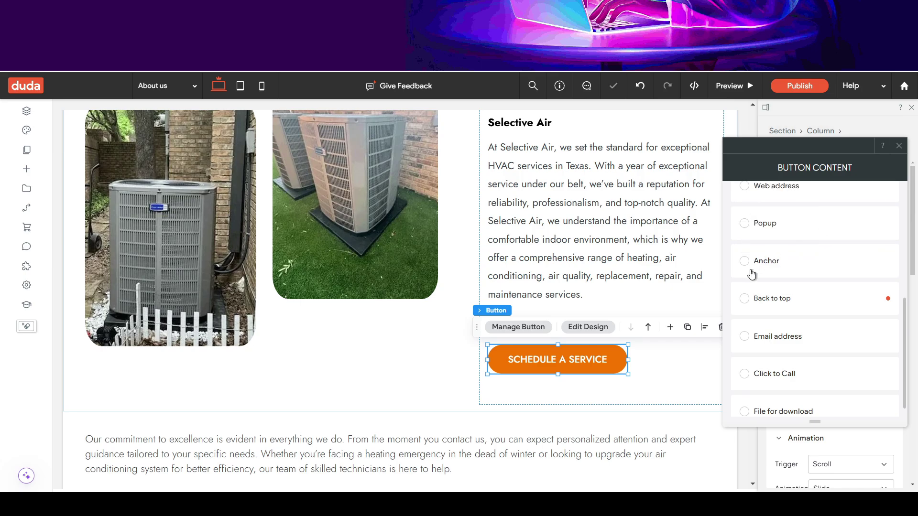
scroll(770, 260, "up", 4)
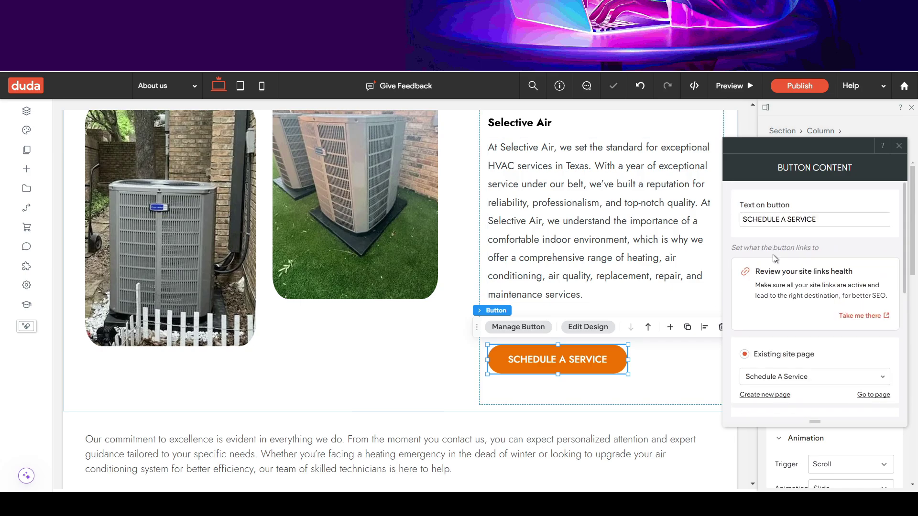
- Copy the button text SCHEDULE A SERVICE from the About us section's button settings
triple_click(816, 220)
key("ctrl+c")
scroll(157, 345, "down", 10)
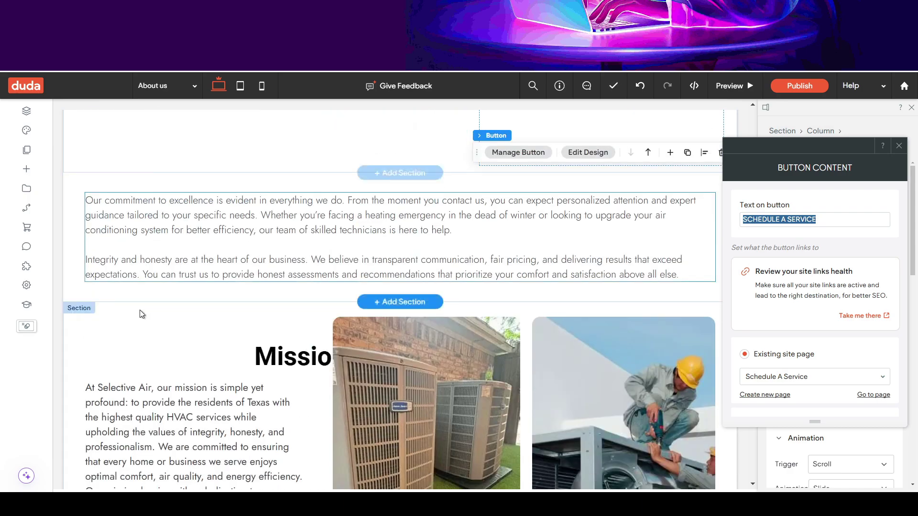
left_click(159, 355)
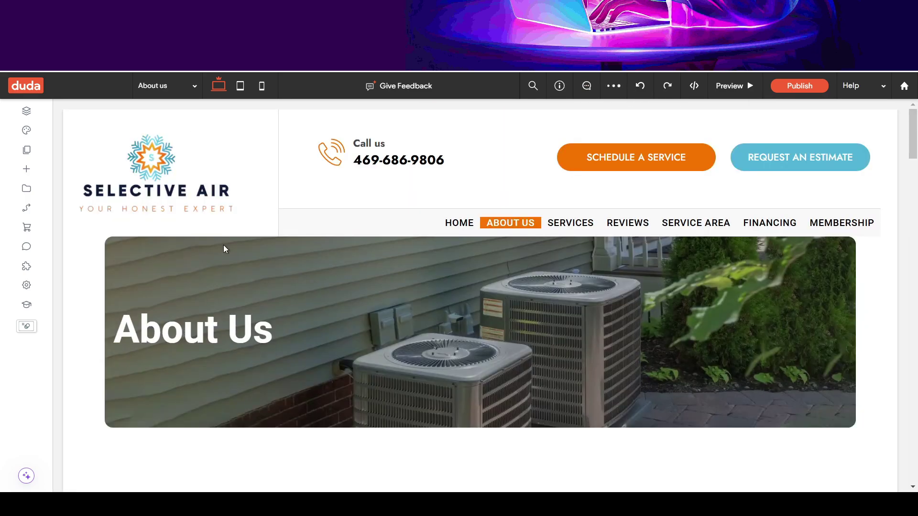
- Reopen the content settings of the About us section's SCHEDULE A SERVICE button to check its link
scroll(380, 280, "down", 8)
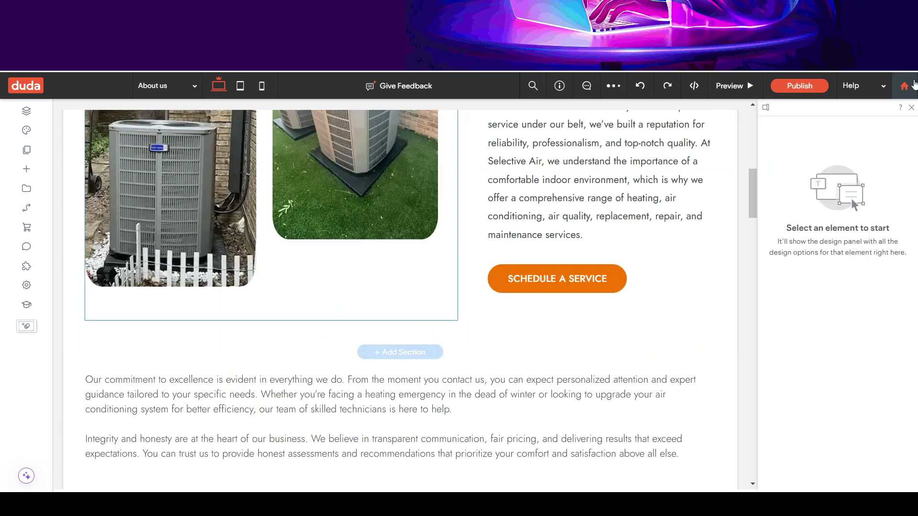
left_click(533, 280)
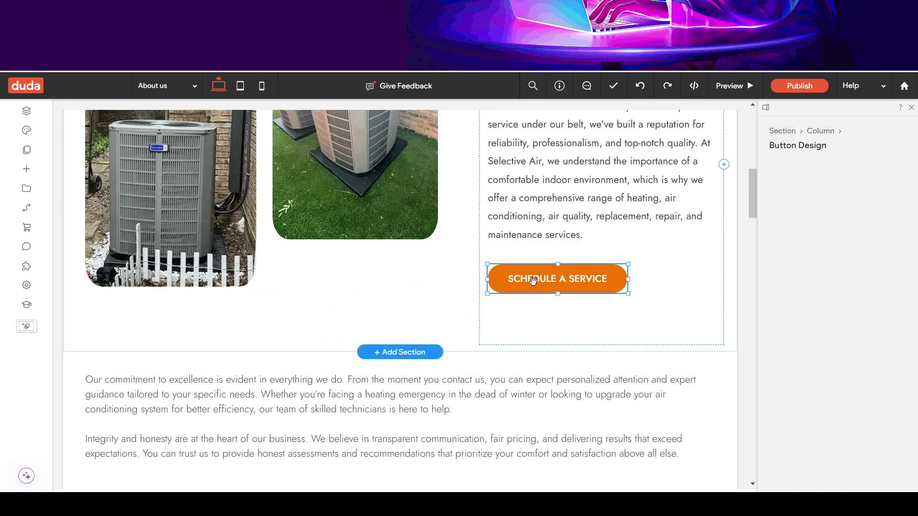
left_click(530, 247)
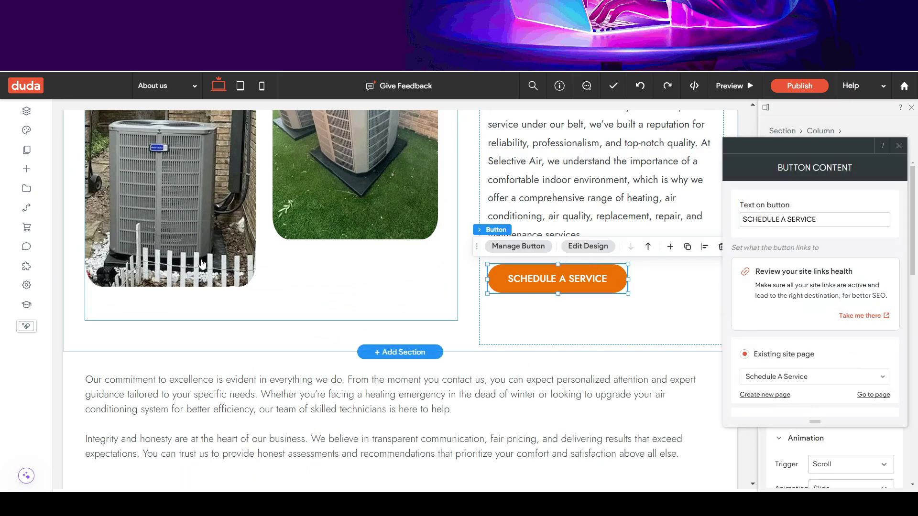
- Link the Mission section's SCHEDULE A SERVICE button to the existing page Schedule A Service, using the copied text to find it
scroll(213, 265, "down", 10)
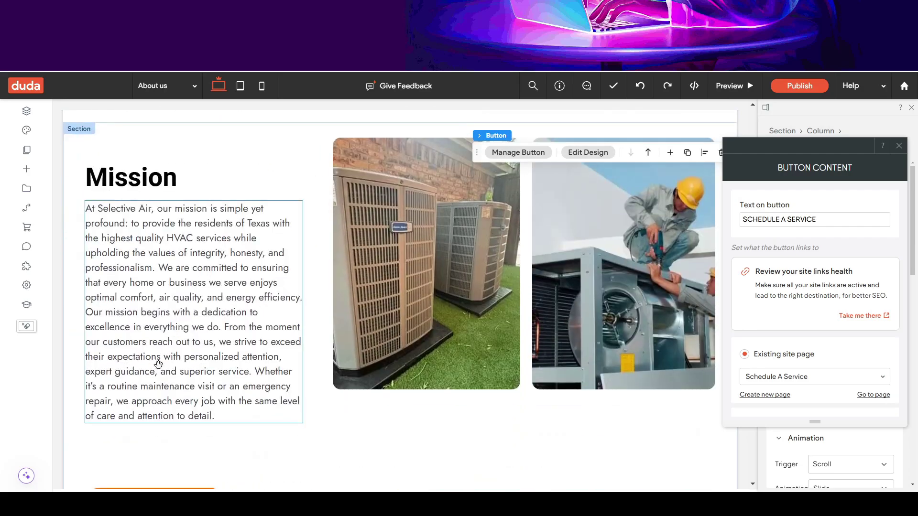
left_click(150, 360)
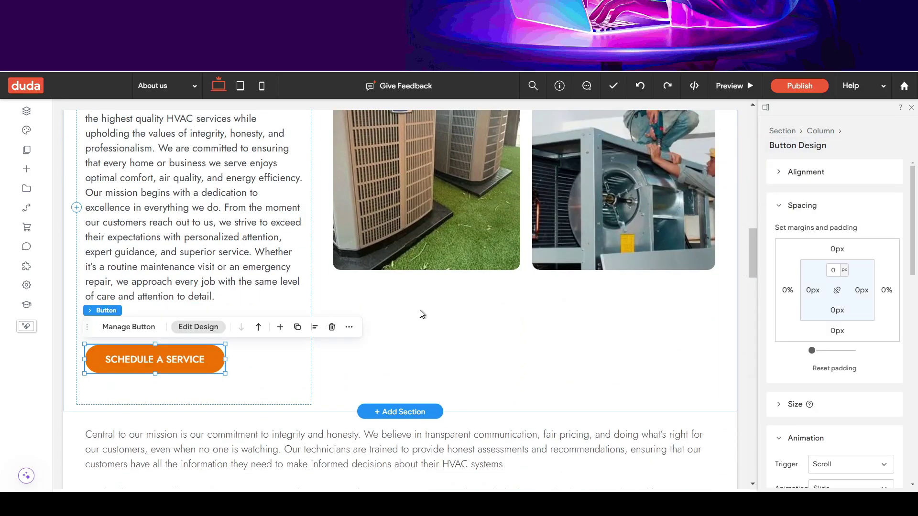
left_click(129, 327)
scroll(808, 249, "down", 3)
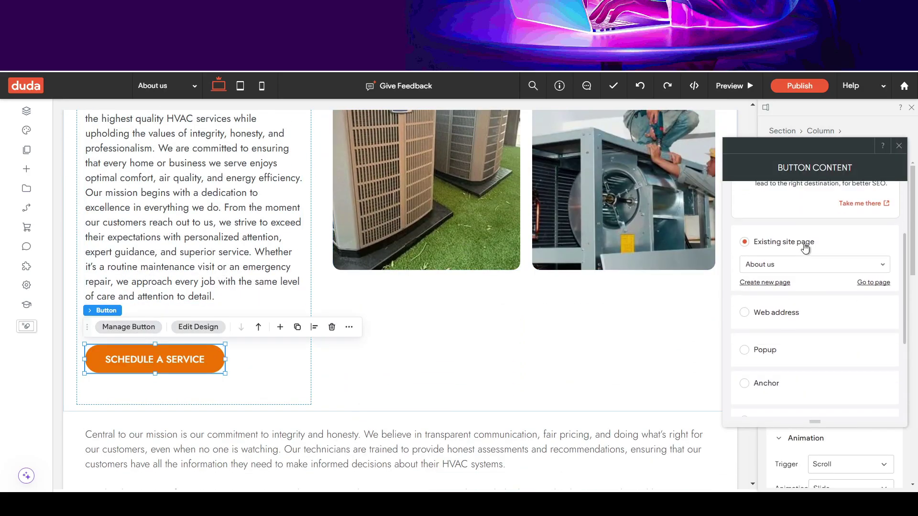
left_click(800, 257)
key("ctrl+v")
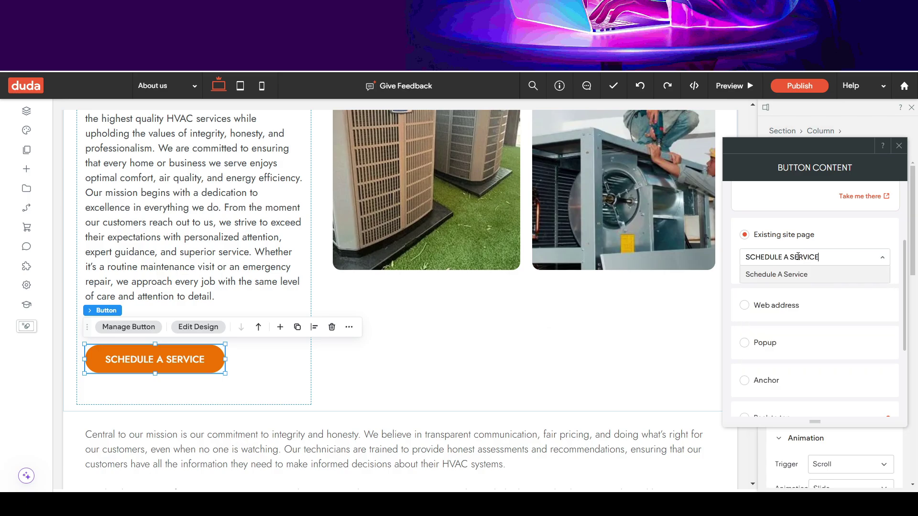
left_click(796, 275)
- Link the SCHEDULE A SERVICE button above Areas of Service to the existing page Schedule A Service and close its settings
scroll(188, 276, "down", 8)
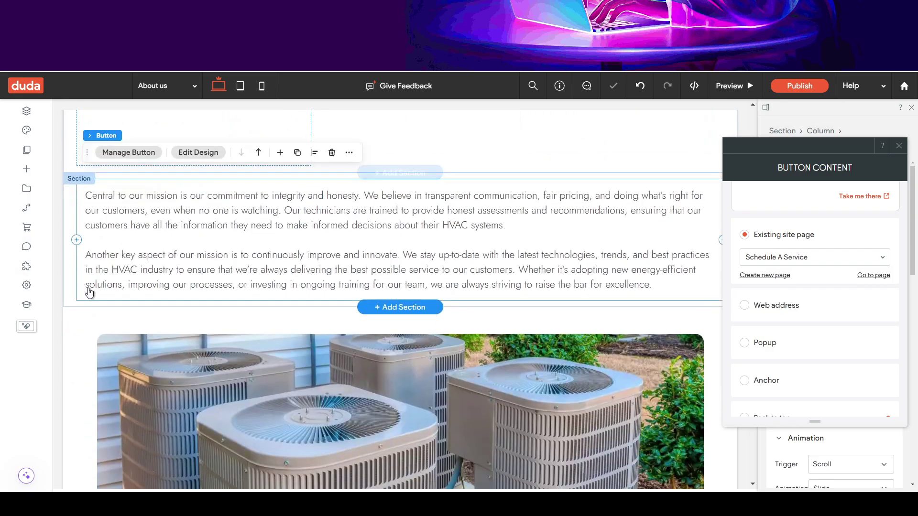
scroll(188, 275, "down", 10)
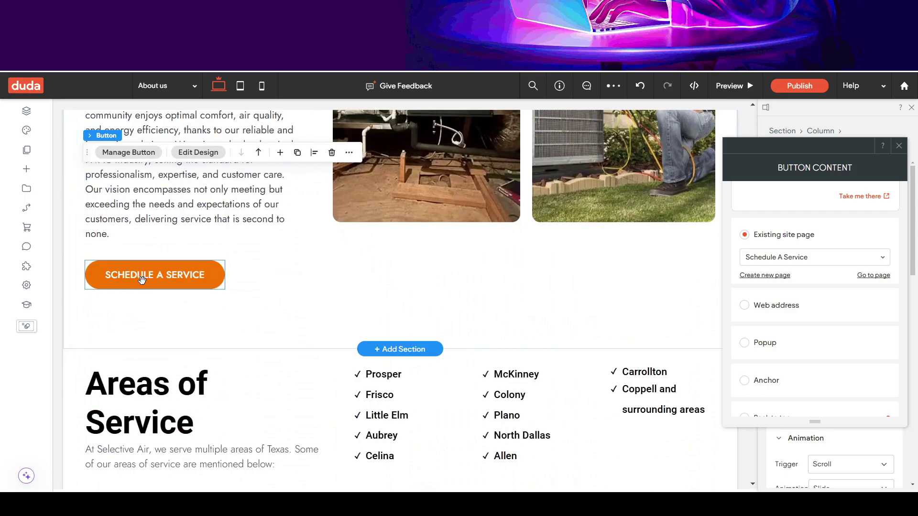
left_click(145, 276)
scroll(820, 301, "down", 4)
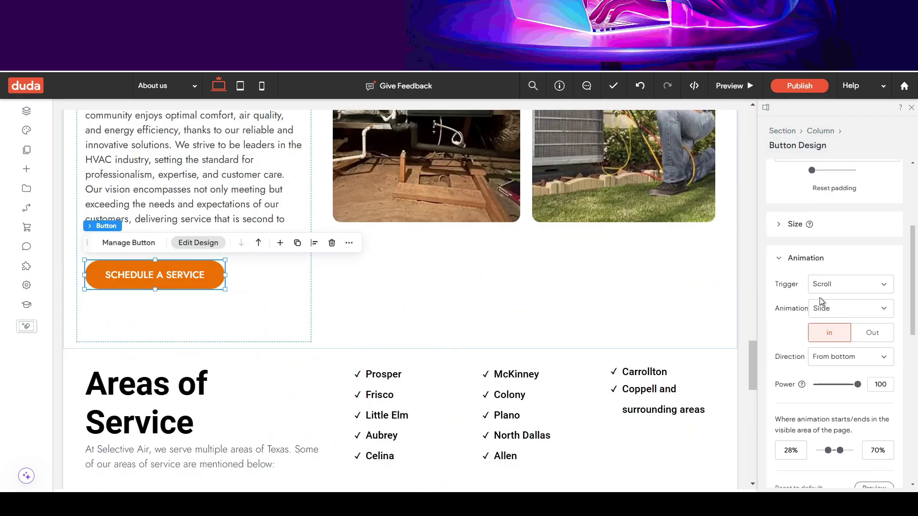
scroll(822, 300, "up", 2)
scroll(768, 293, "up", 3)
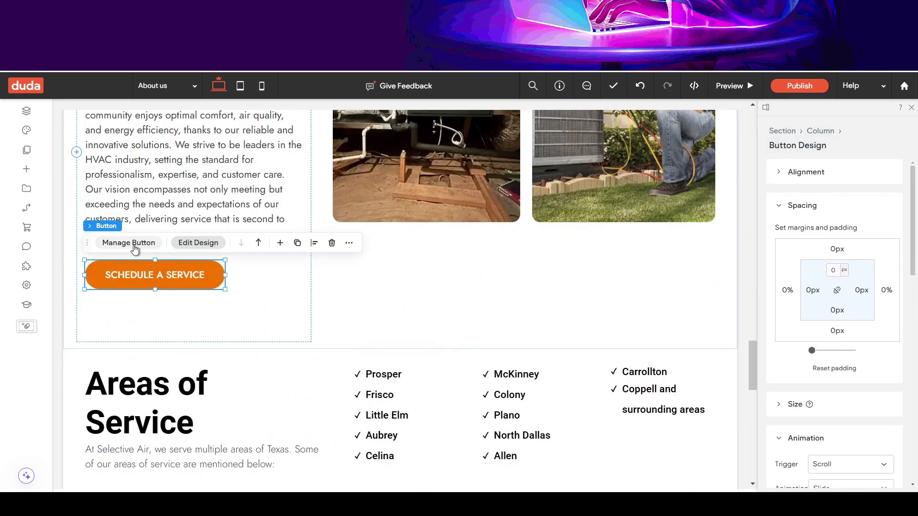
left_click(109, 243)
left_click_drag(815, 218, 720, 225)
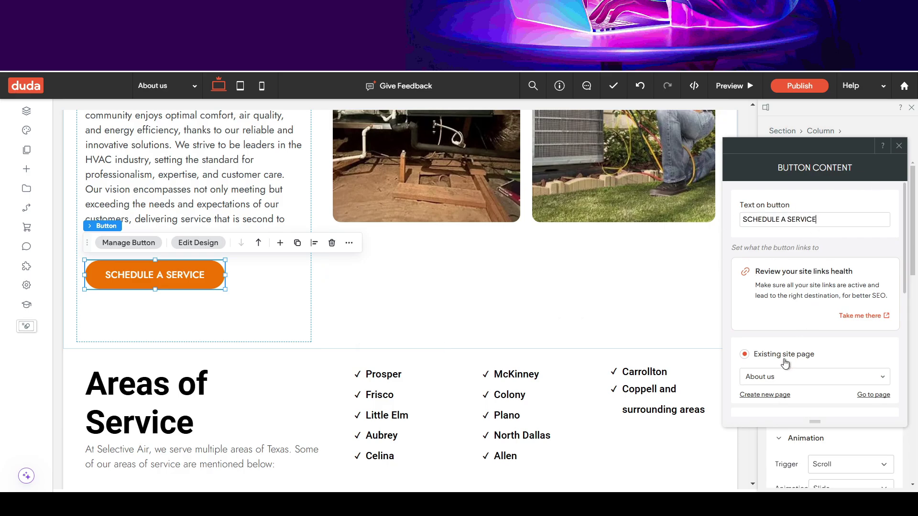
left_click(783, 376)
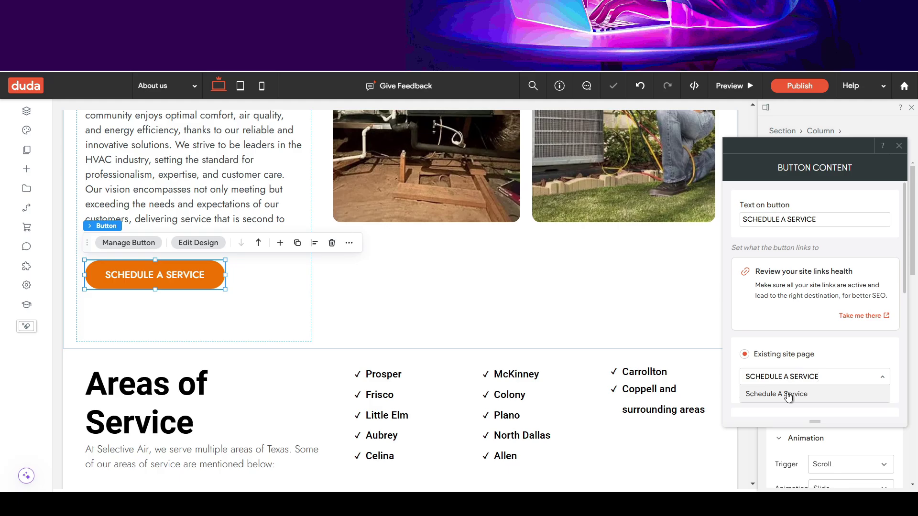
left_click(788, 394)
left_click(898, 146)
- Close the button design settings and link the header's SCHEDULE A SERVICE button to the existing page Schedule A Service
scroll(246, 262, "down", 9)
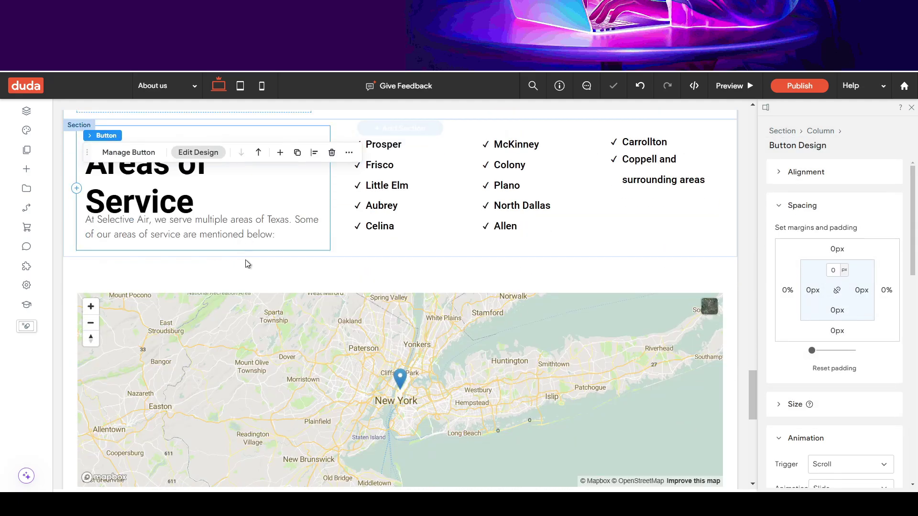
scroll(304, 243, "up", 4)
scroll(305, 243, "up", 10)
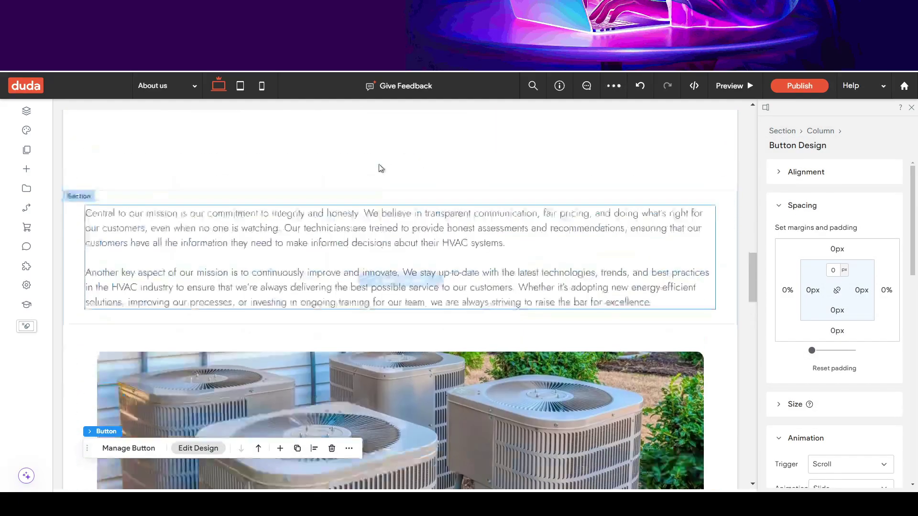
scroll(388, 170, "up", 5)
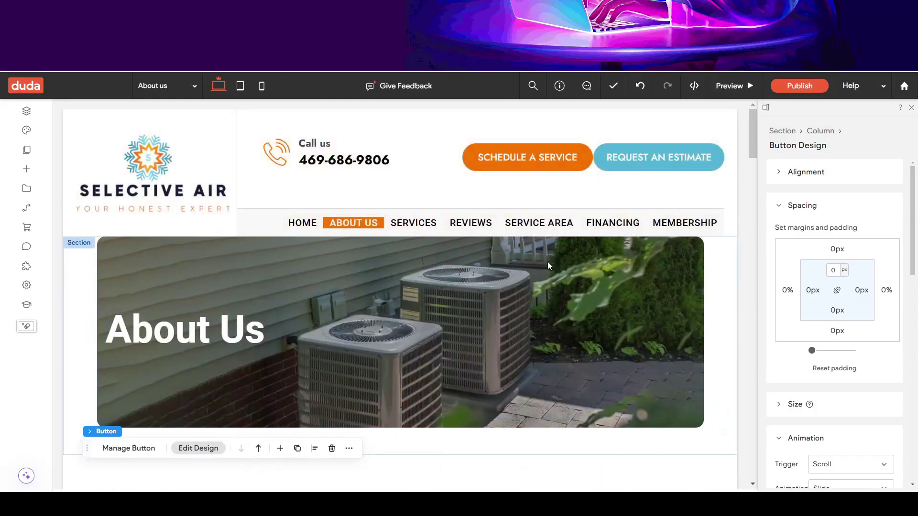
left_click(911, 110)
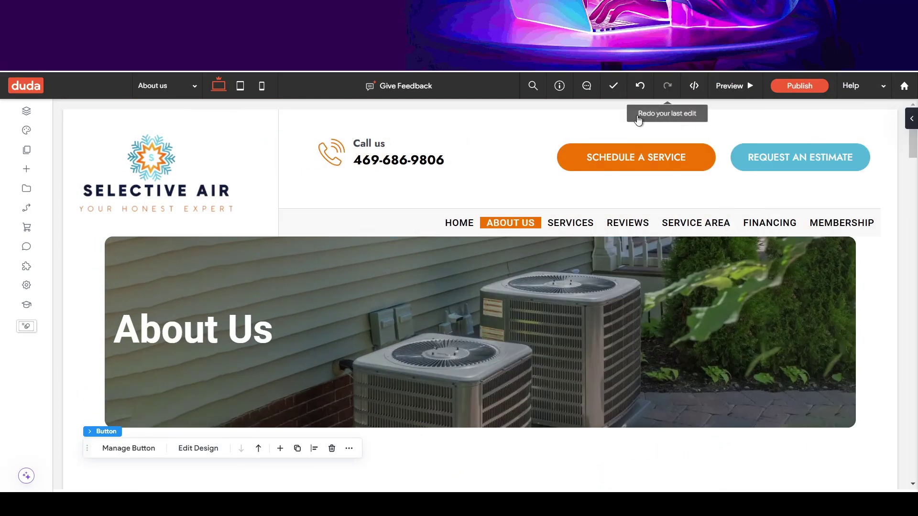
left_click(630, 165)
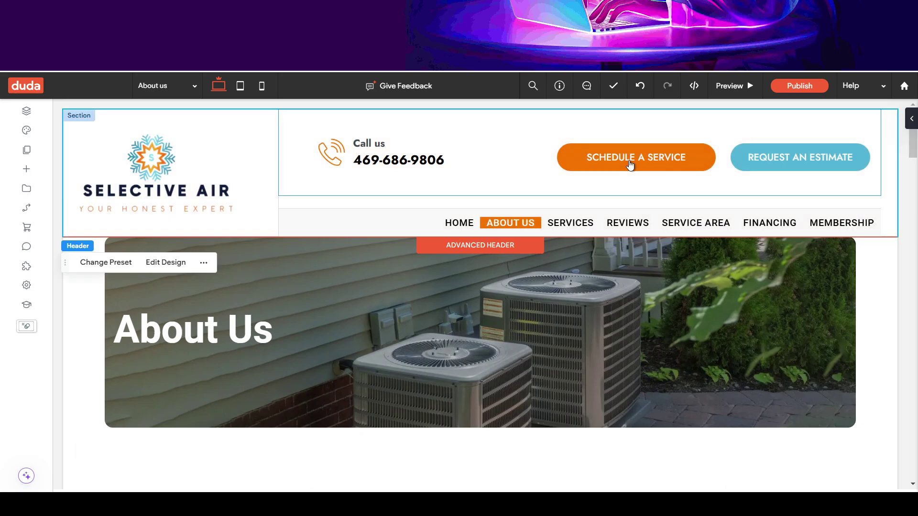
left_click(630, 164)
left_click(630, 164)
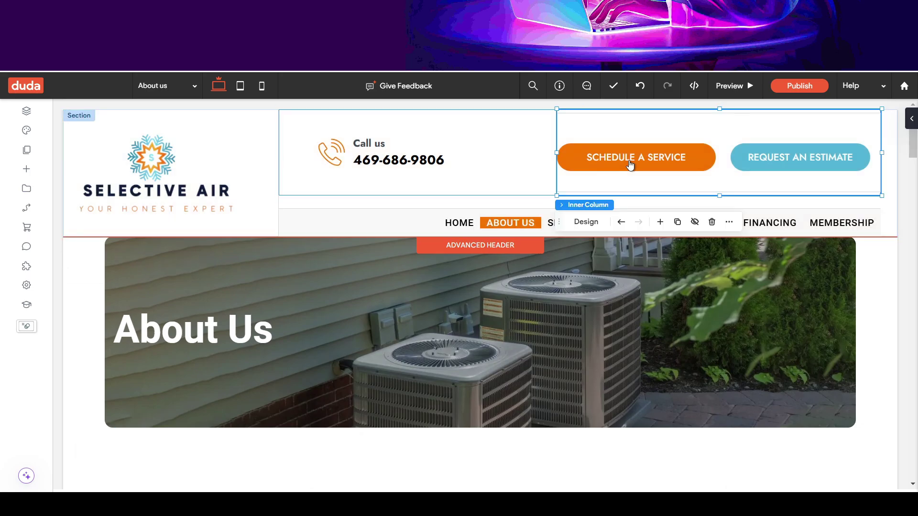
left_click(630, 164)
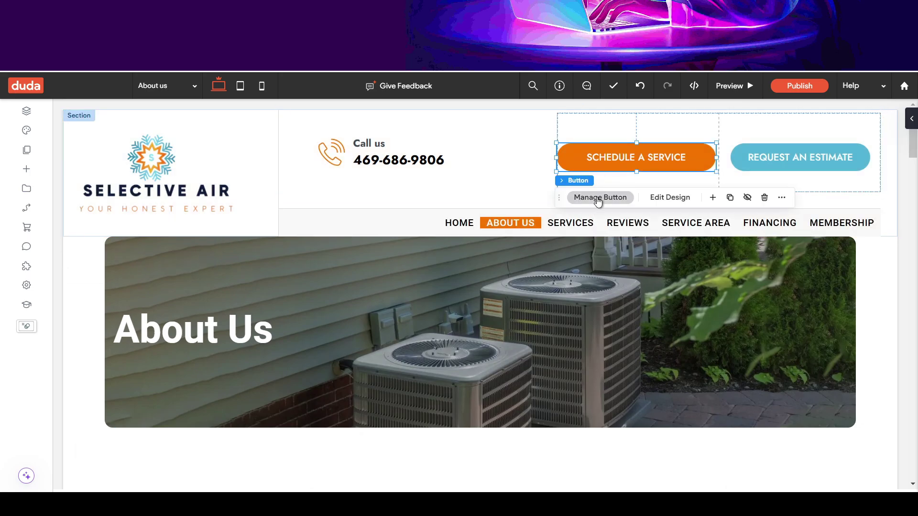
left_click(598, 198)
left_click(774, 376)
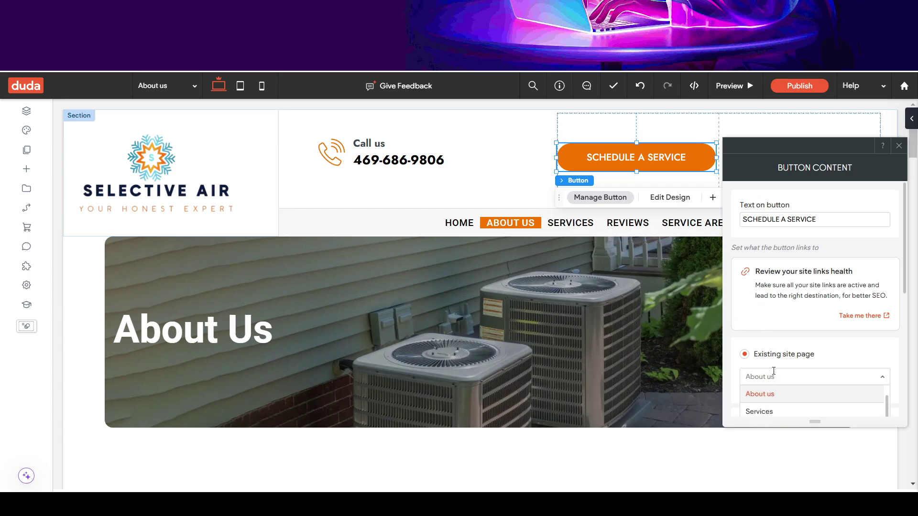
left_click(797, 395)
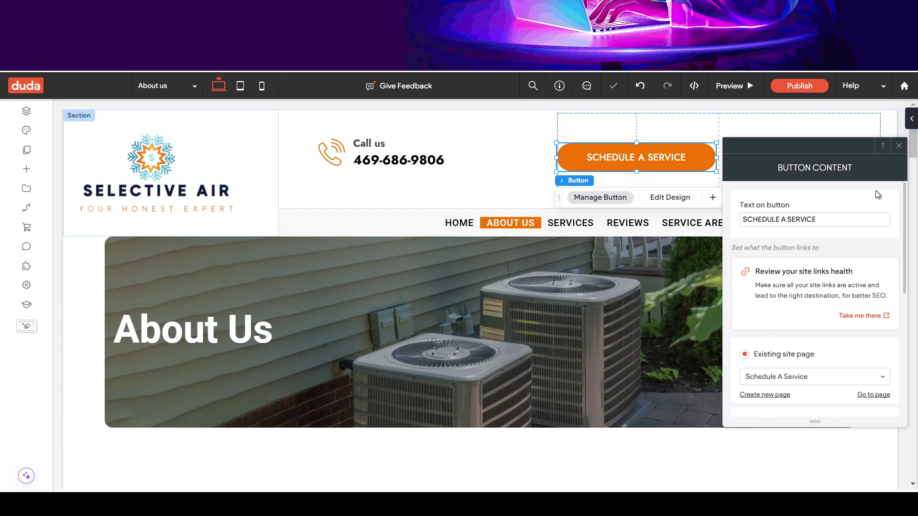
left_click(899, 147)
- Link the header's REQUEST AN ESTIMATE button to the existing page Request An Estimate and close its settings
left_click(756, 159)
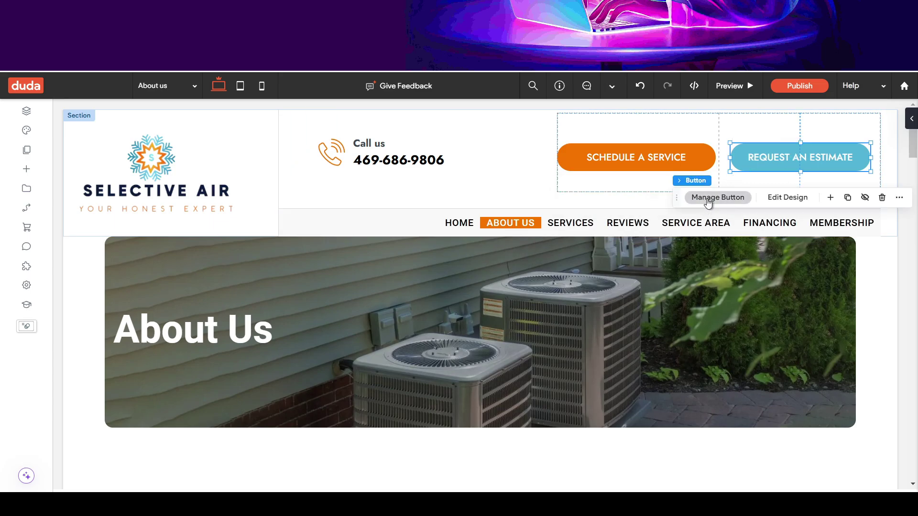
left_click(708, 198)
left_click(820, 322)
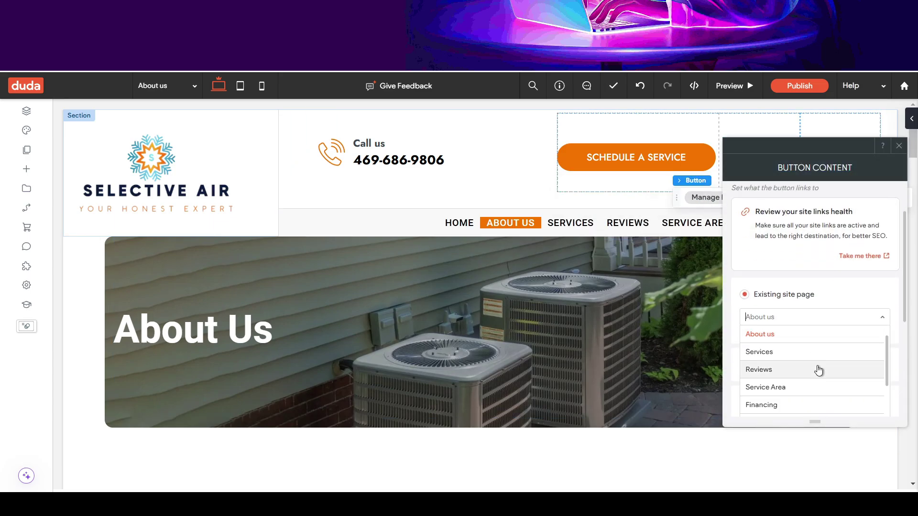
scroll(817, 369, "down", 3)
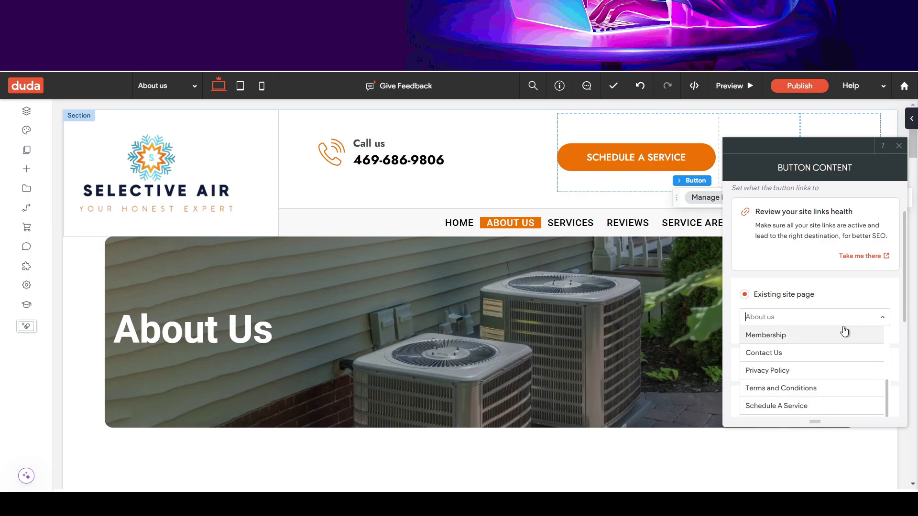
scroll(841, 265, "down", 5)
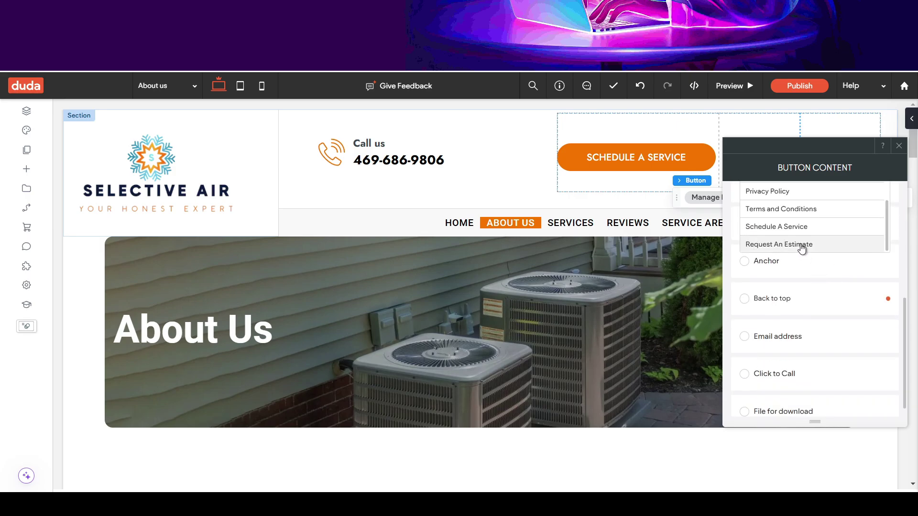
left_click(801, 245)
scroll(835, 271, "up", 5)
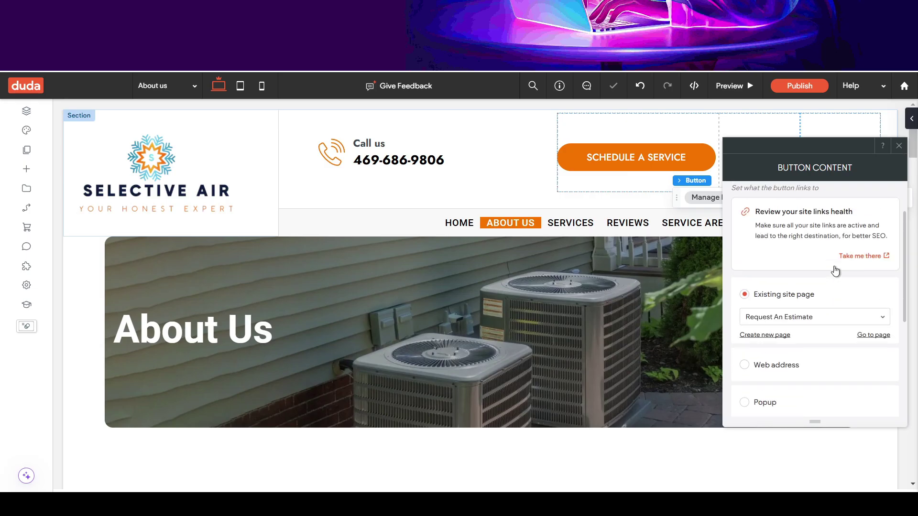
left_click(899, 146)
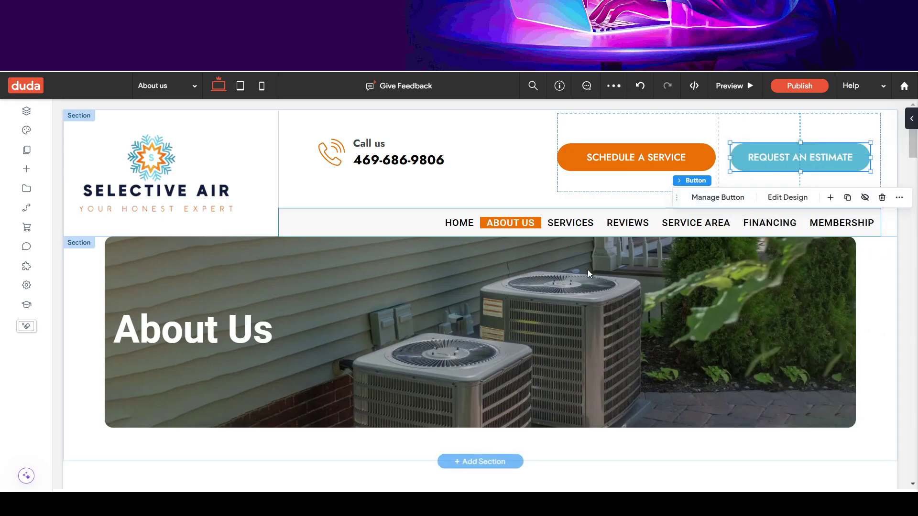
- Look over the About Us page, preview the site and open its Services page at the Air Conditioning section
scroll(570, 286, "down", 15)
scroll(570, 286, "up", 15)
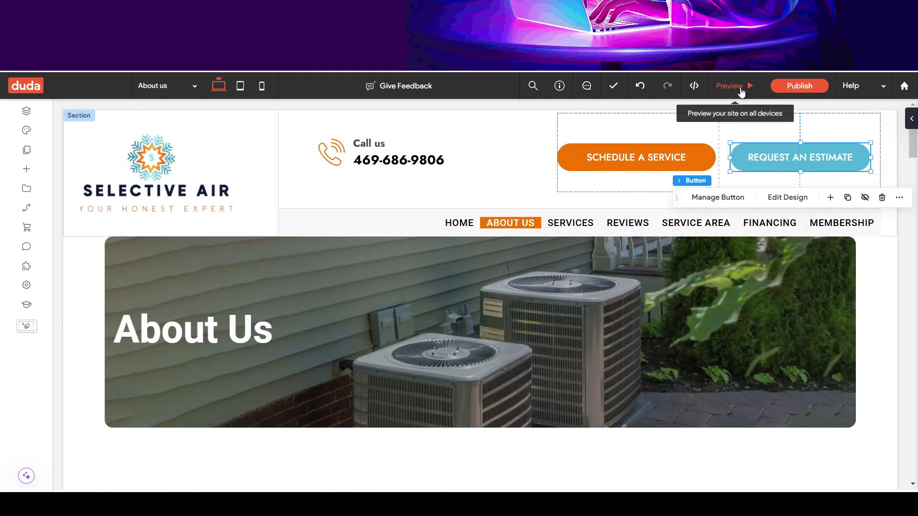
left_click(749, 88)
left_click(584, 212)
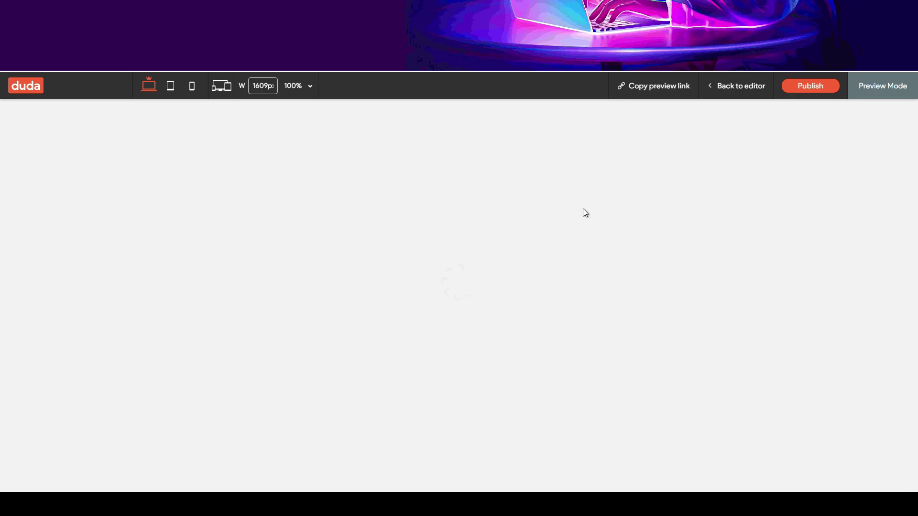
scroll(487, 250, "down", 9)
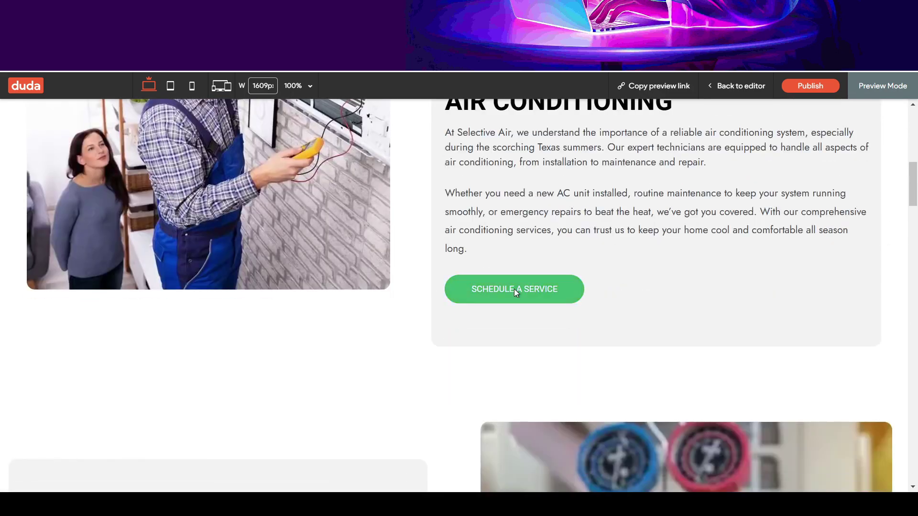
- Test the Air Conditioning section's SCHEDULE A SERVICE button in the preview and examine the page and form it leads to
left_click(516, 289)
scroll(516, 293, "down", 5)
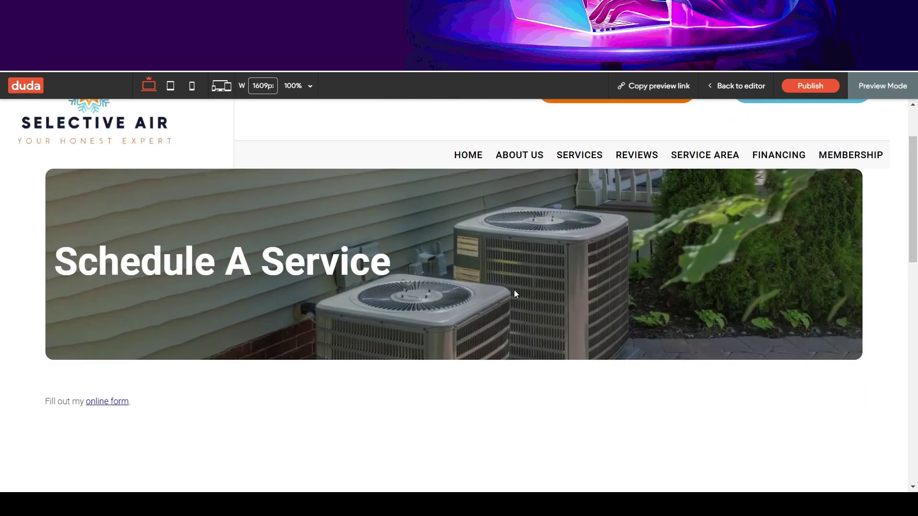
scroll(515, 289, "down", 4)
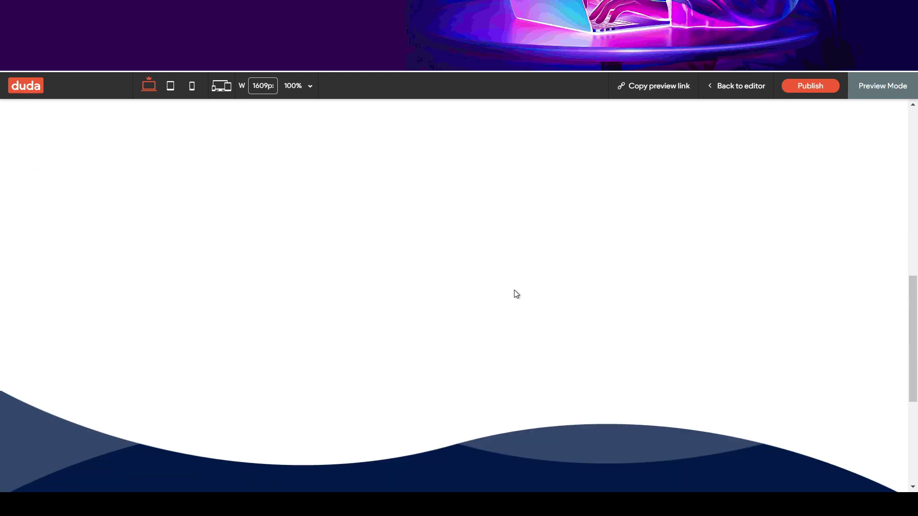
scroll(515, 291, "up", 10)
scroll(515, 291, "down", 4)
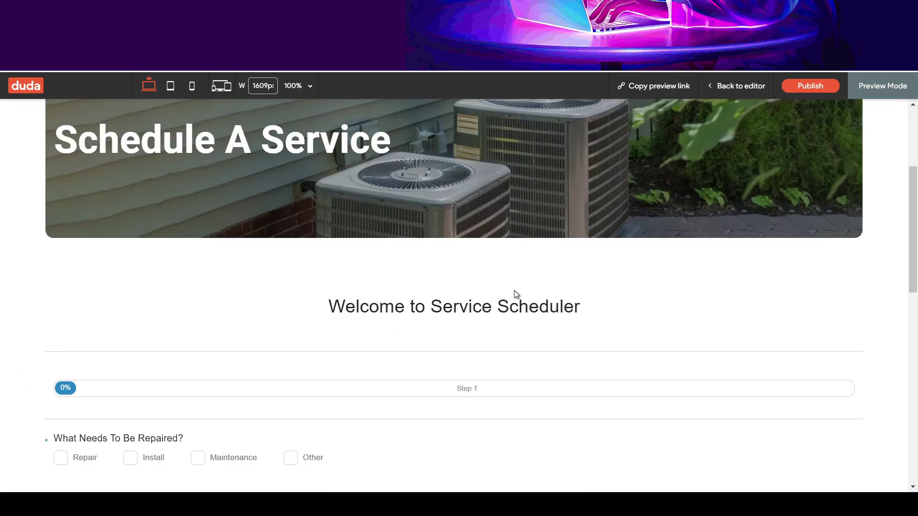